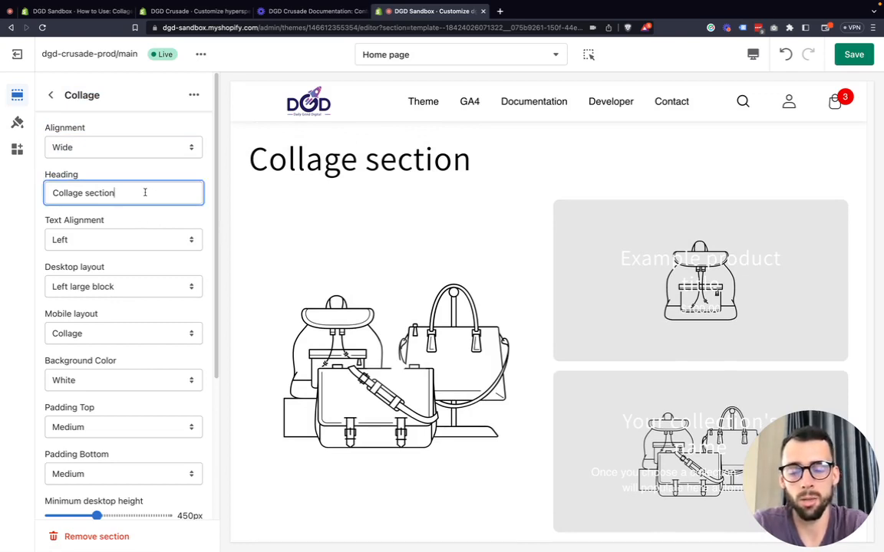
# - Try adding "DGD" to the end of the collage section's heading and remove the added text
pyautogui.write('DGD')
pyautogui.press('BackSpace')
pyautogui.press('BackSpace')
pyautogui.press('BackSpace')
pyautogui.press('BackSpace')
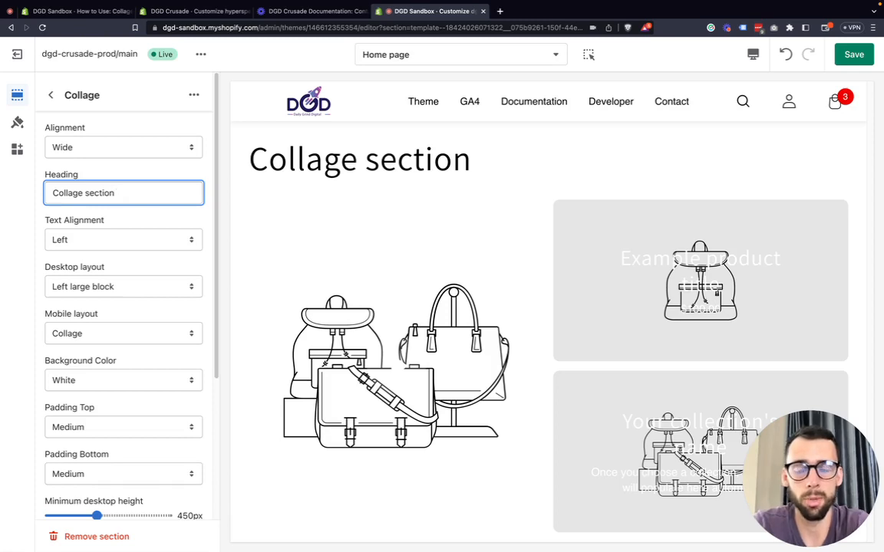
# - Try Center as the collage section's text alignment and set it back to Left
pyautogui.click(122, 239)
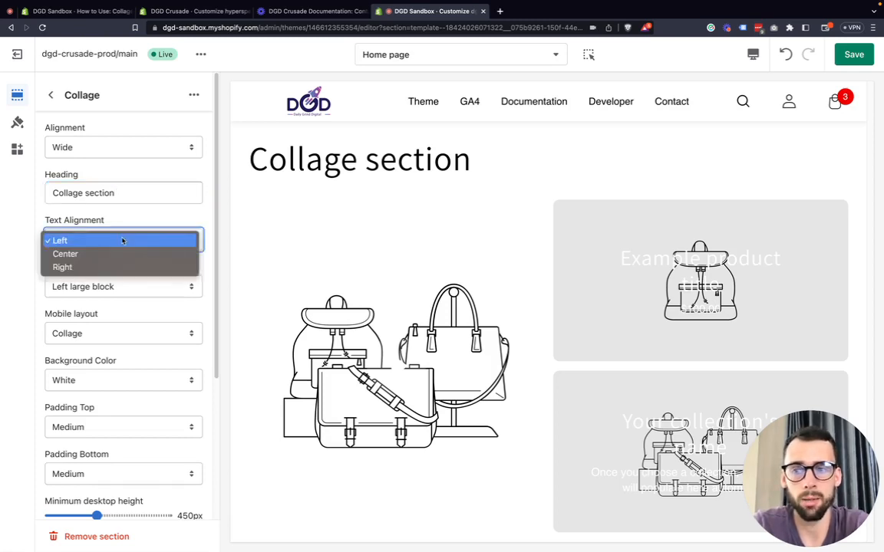
pyautogui.click(120, 260)
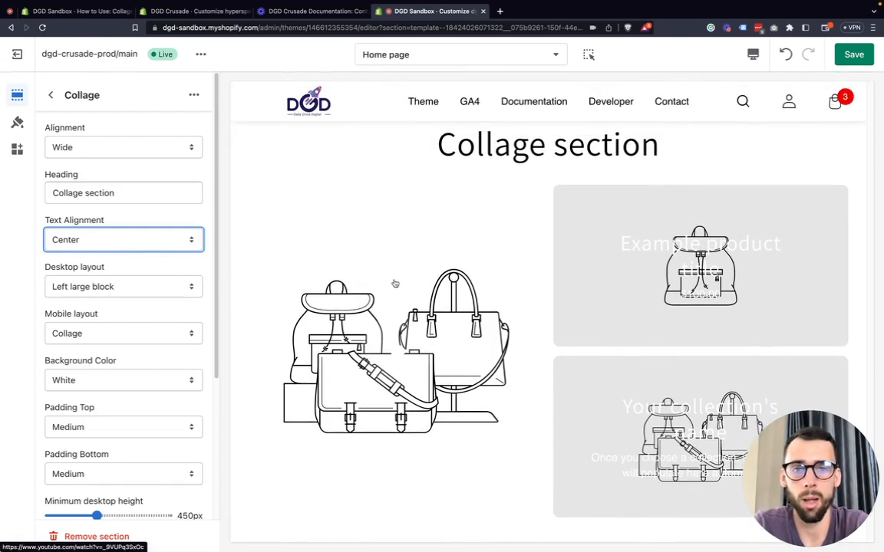
pyautogui.click(129, 239)
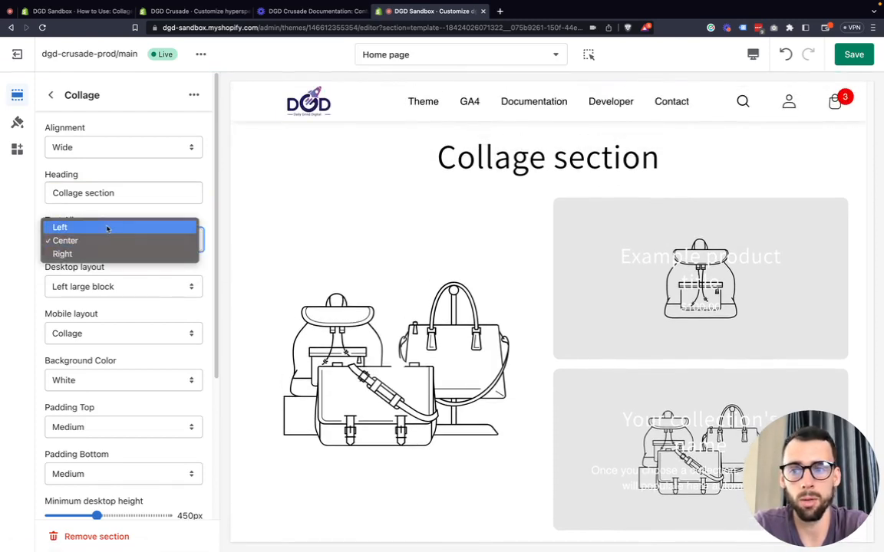
pyautogui.click(107, 229)
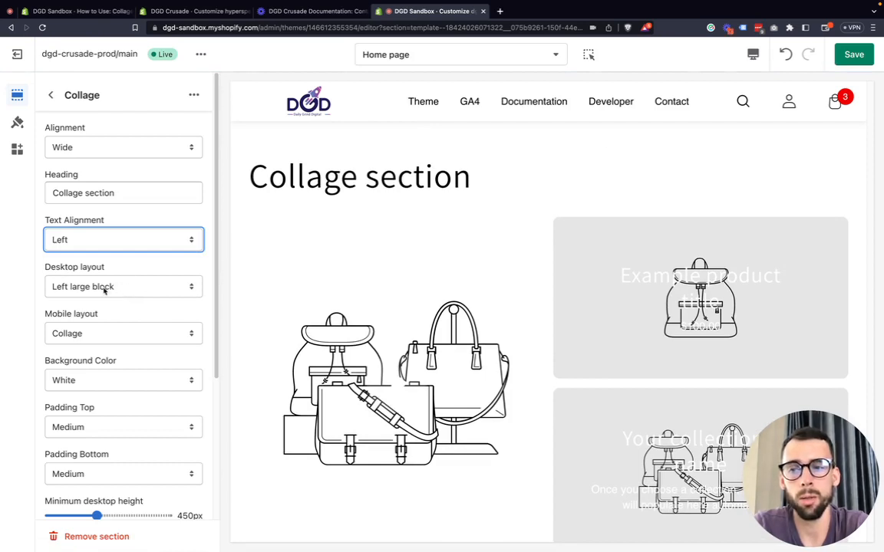
# - Try the Right large block desktop layout for the collage and restore Left large block
pyautogui.click(128, 290)
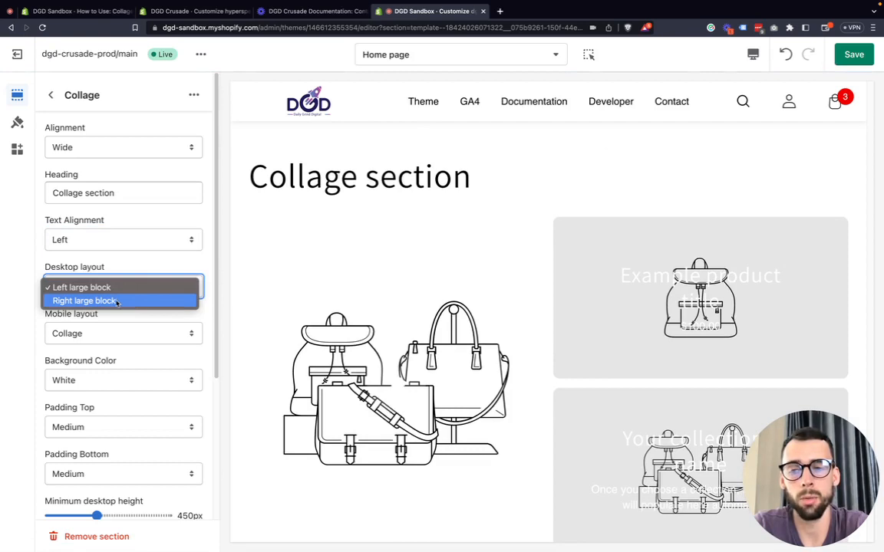
pyautogui.click(116, 300)
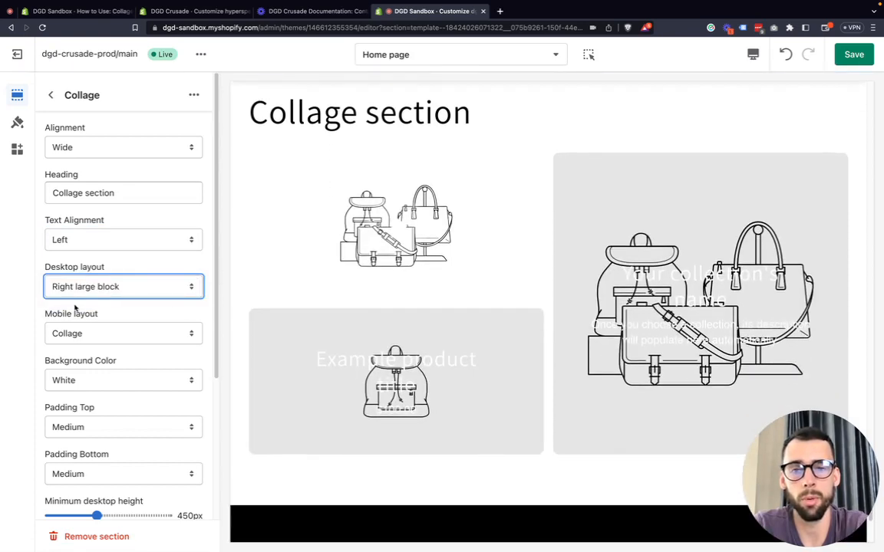
pyautogui.click(87, 289)
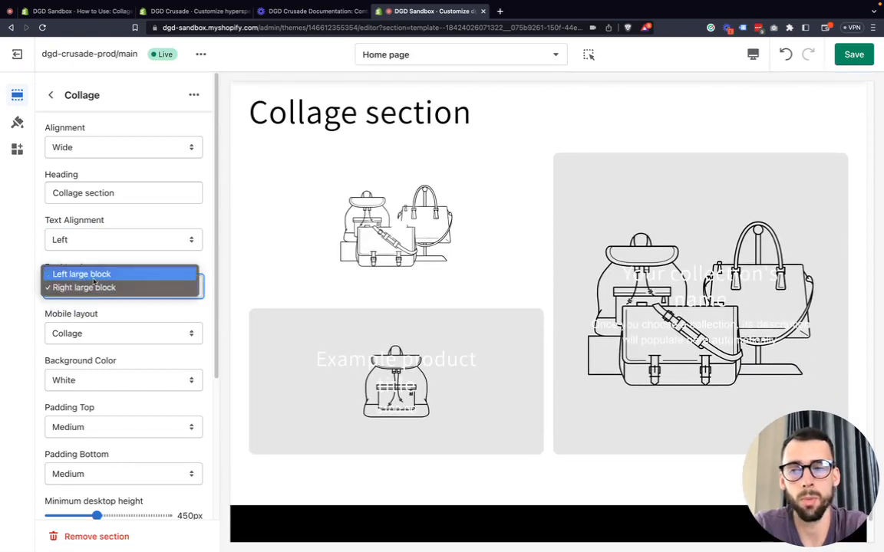
pyautogui.click(93, 276)
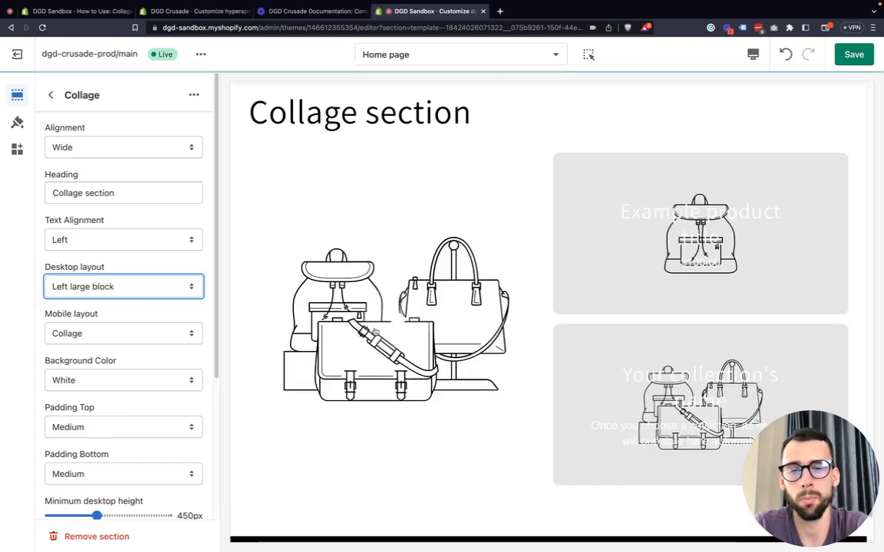
# - Switch the home page preview to the mobile view and bring the collage section into sight
pyautogui.scroll(-1, 122, 305)
pyautogui.click(113, 311)
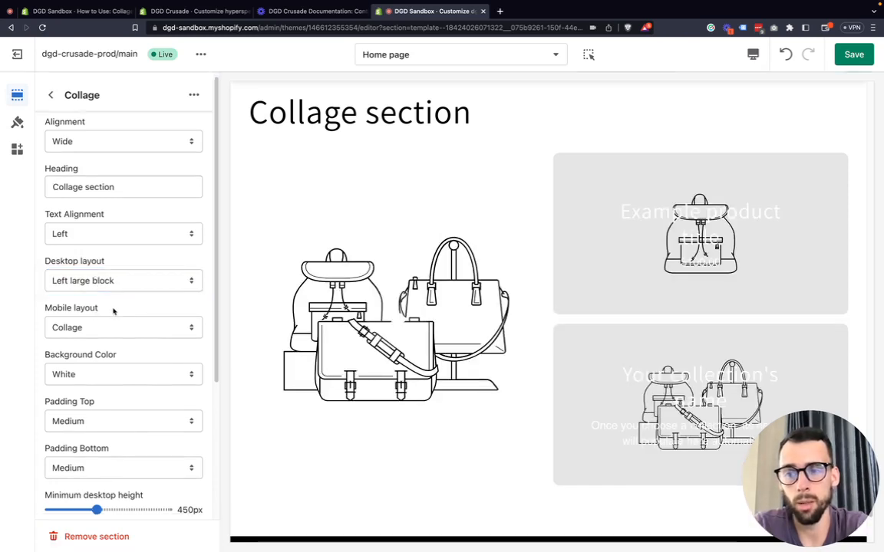
pyautogui.click(752, 54)
pyautogui.click(776, 87)
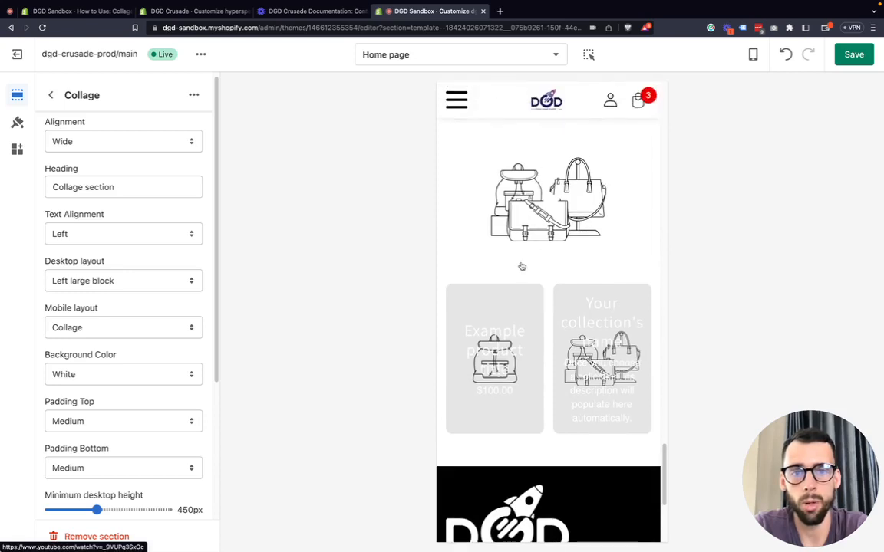
pyautogui.scroll(-1, 484, 317)
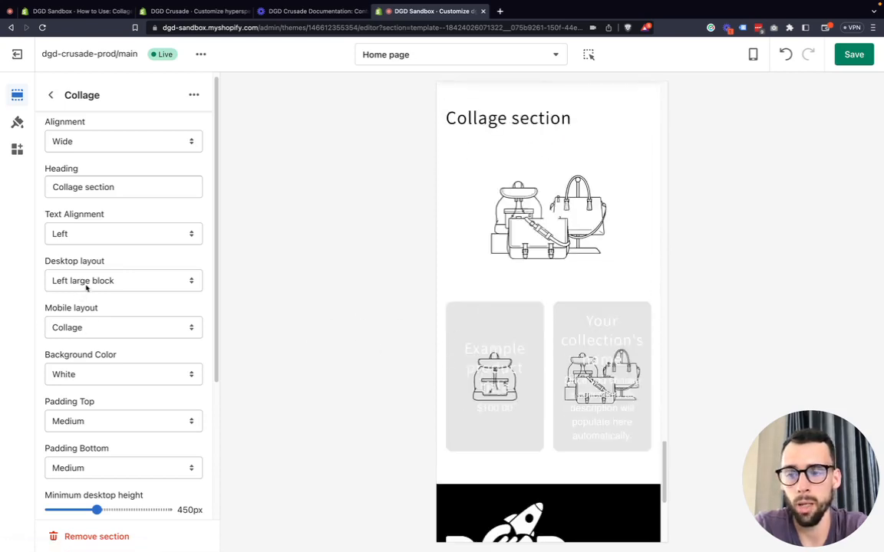
# - Try the Column mobile layout, review the collage blocks in the preview, and restore the Collage layout
pyautogui.click(77, 328)
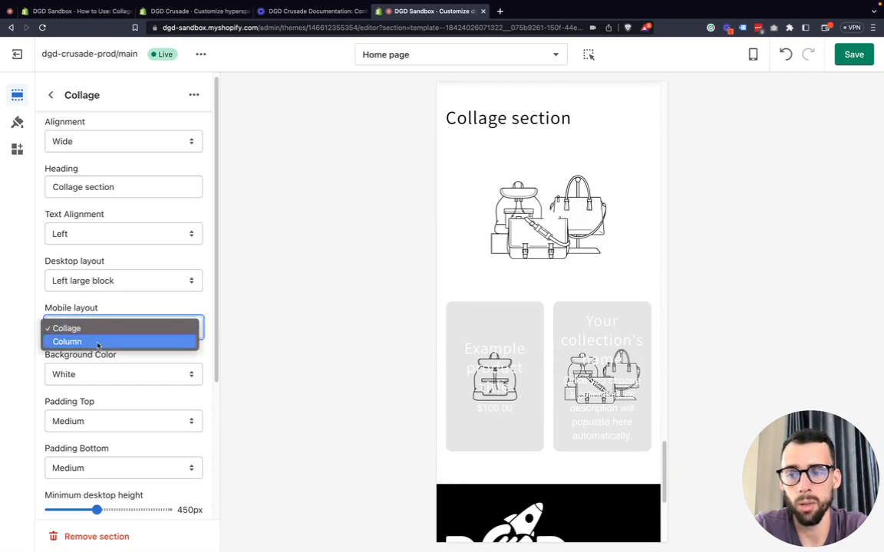
pyautogui.click(97, 342)
pyautogui.scroll(1, 579, 313)
pyautogui.scroll(-4, 568, 298)
pyautogui.scroll(2, 566, 296)
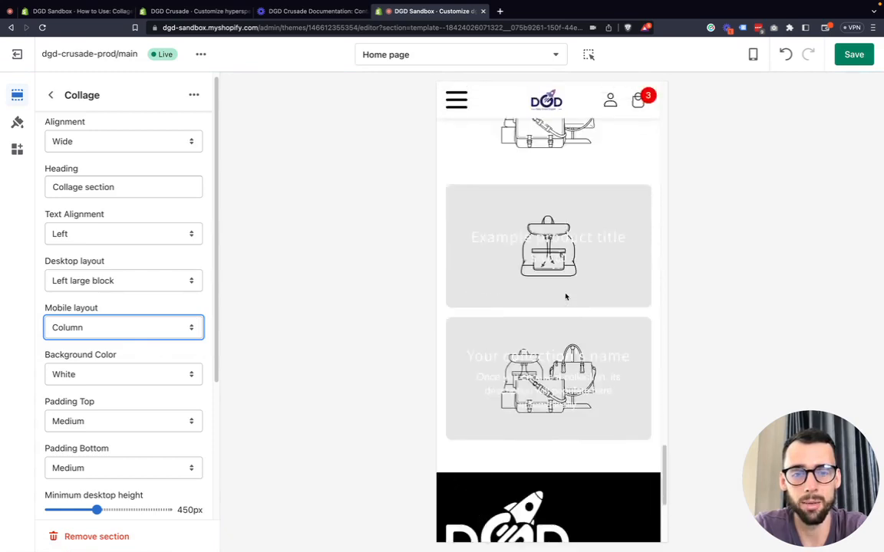
pyautogui.scroll(3, 565, 297)
pyautogui.scroll(-3, 566, 297)
pyautogui.scroll(1, 565, 297)
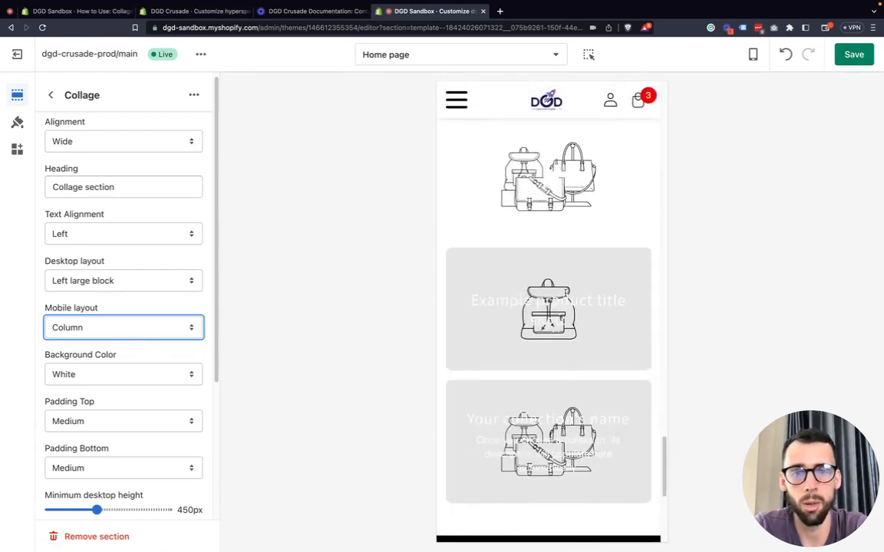
pyautogui.scroll(3, 568, 286)
pyautogui.scroll(-2, 566, 296)
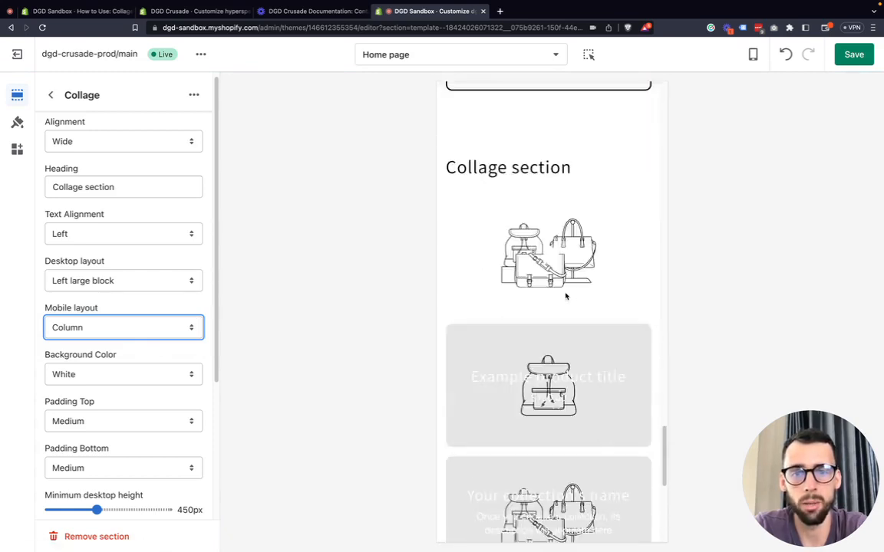
pyautogui.click(132, 331)
pyautogui.click(105, 315)
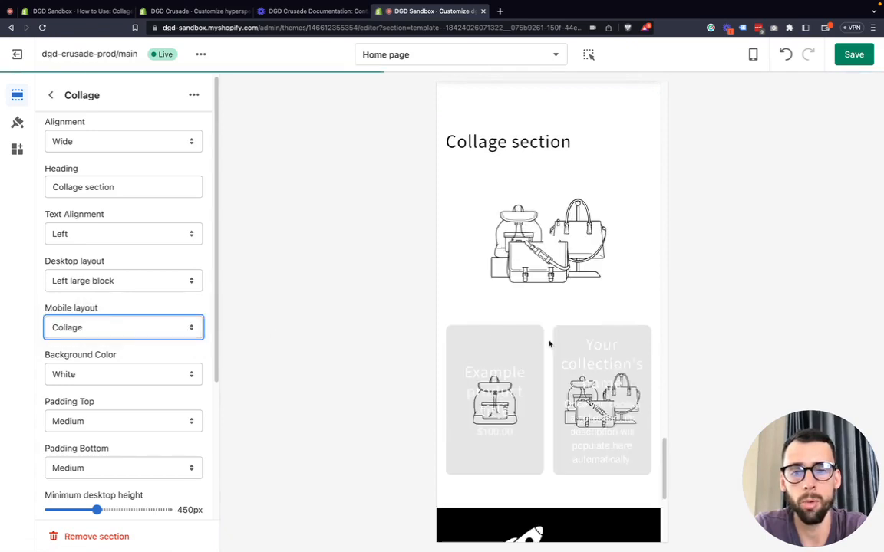
# - Try a Black background color for the collage section and set it back to White
pyautogui.click(97, 374)
pyautogui.click(97, 389)
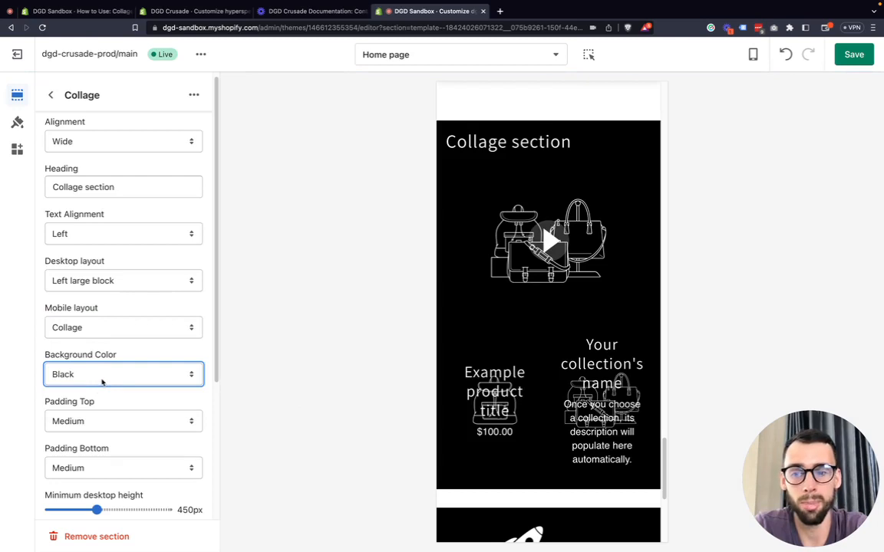
pyautogui.click(102, 376)
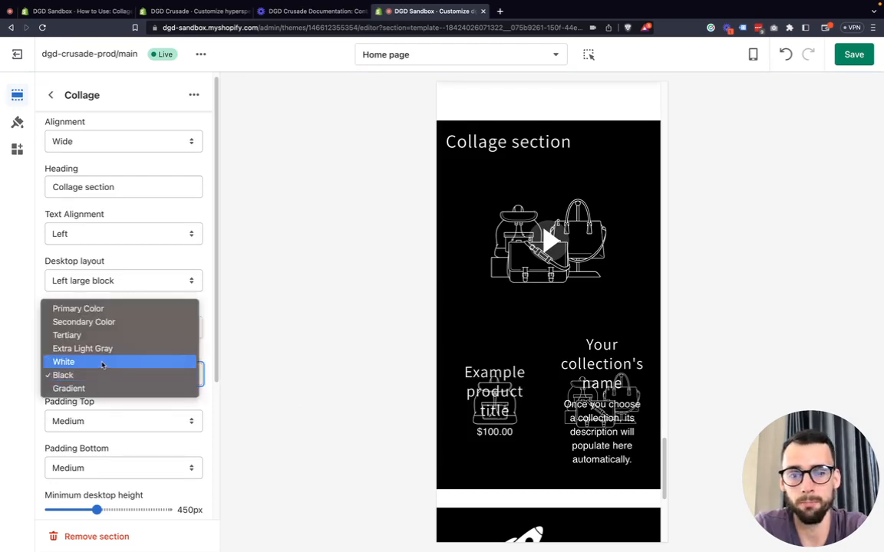
pyautogui.click(102, 363)
# - Examine the background color options offered for the collage section without picking a different one
pyautogui.click(100, 371)
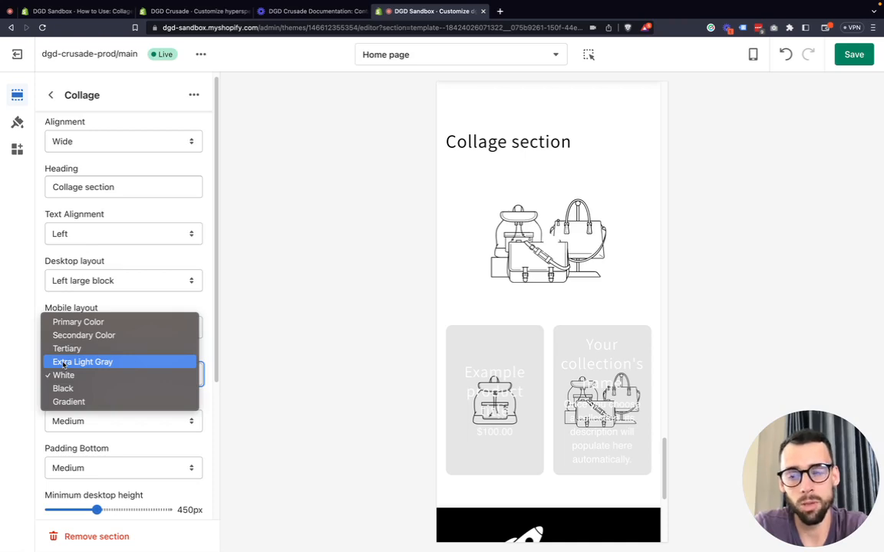
pyautogui.click(20, 360)
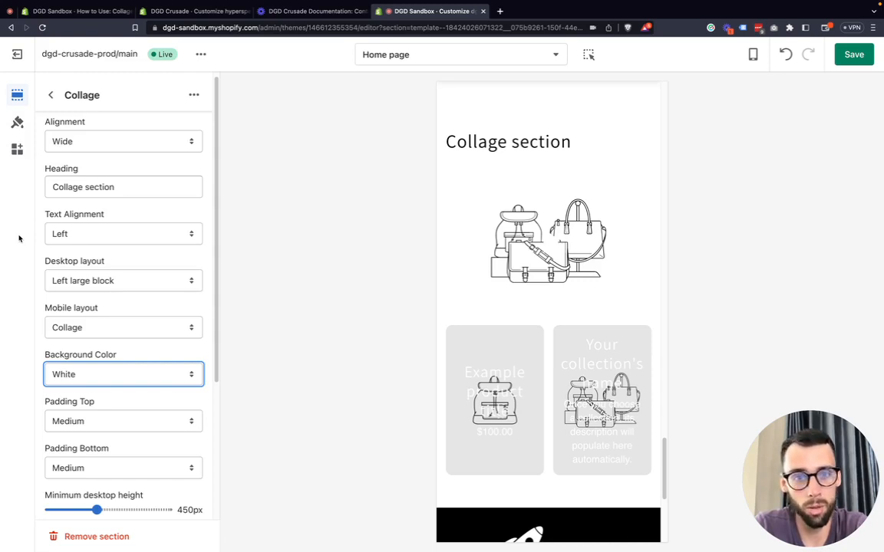
pyautogui.scroll(-1, 80, 333)
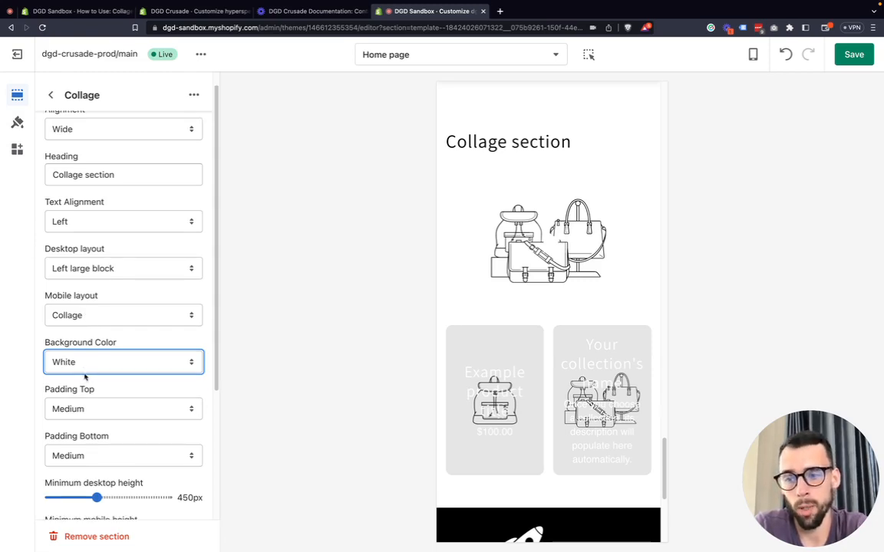
pyautogui.scroll(1, 86, 278)
pyautogui.scroll(-1, 82, 307)
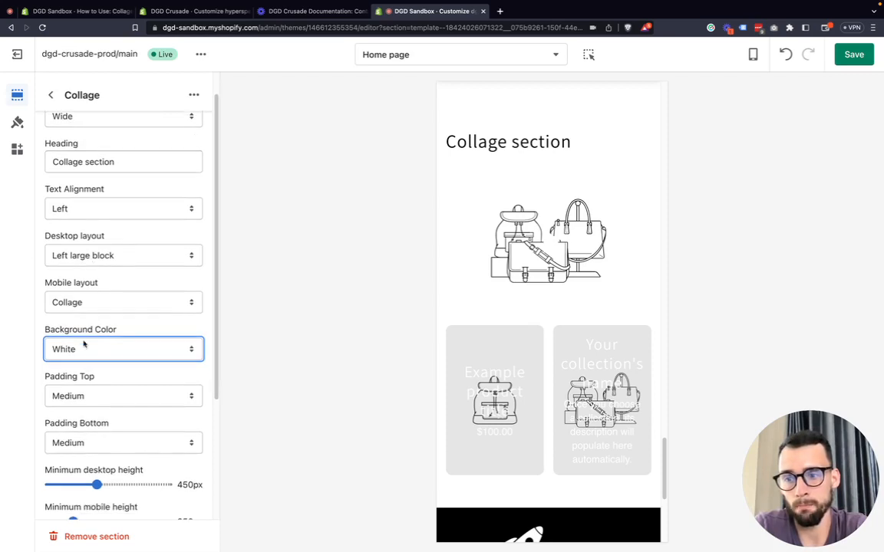
pyautogui.click(82, 349)
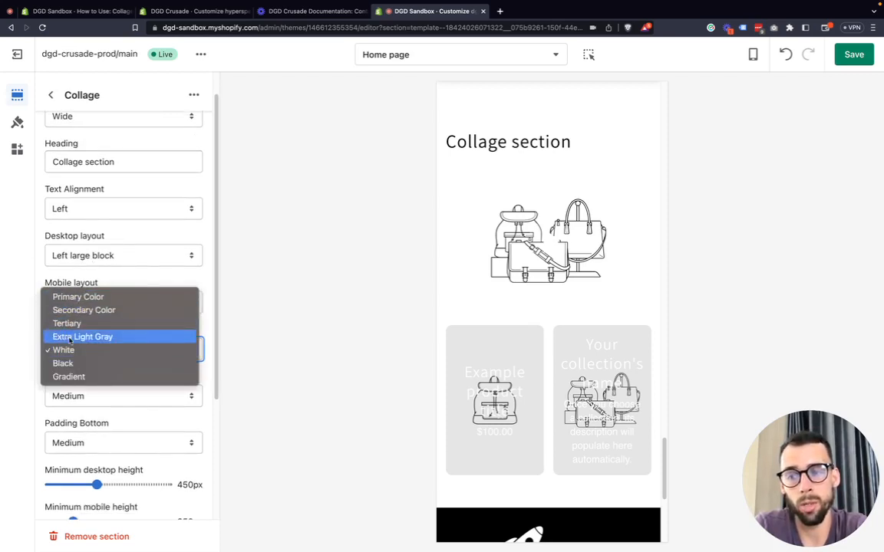
pyautogui.click(3, 333)
# - Check the spacing around the collage in the mobile preview and try Extra Large as its bottom padding
pyautogui.scroll(-1, 93, 380)
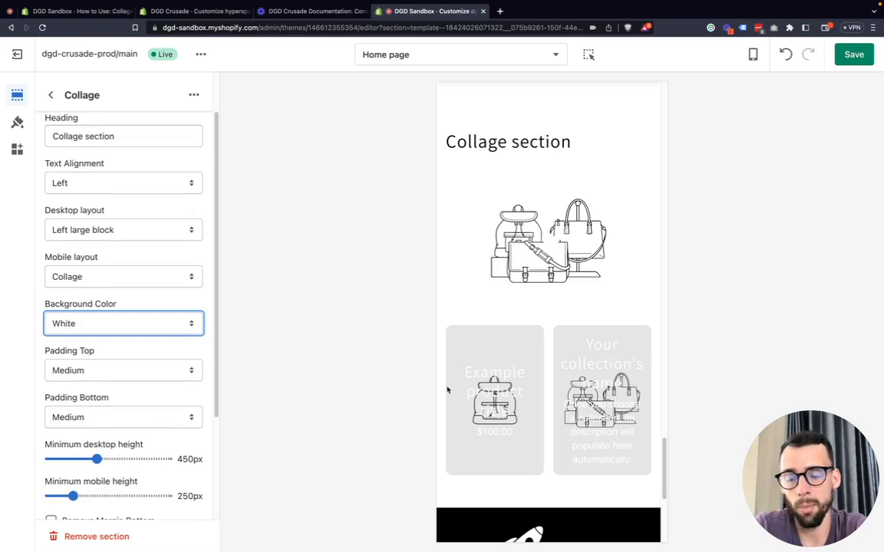
pyautogui.scroll(3, 533, 345)
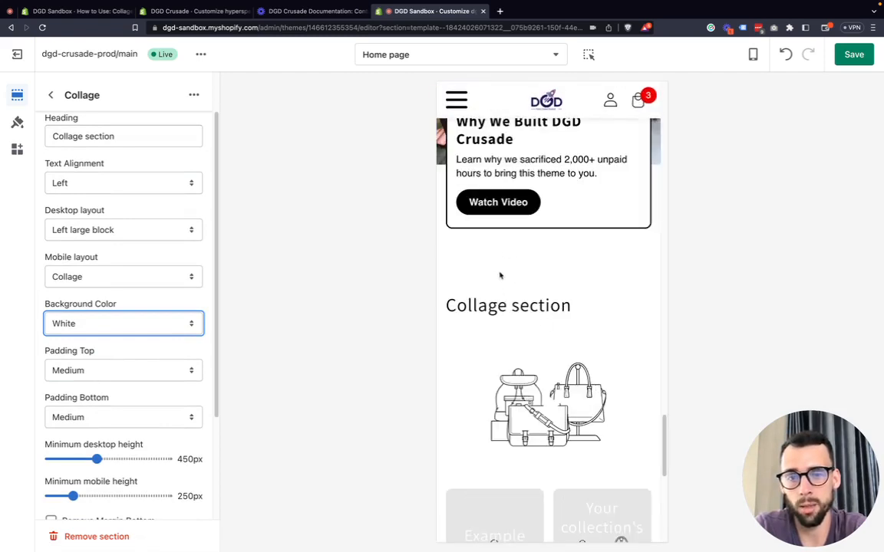
pyautogui.scroll(-5, 502, 345)
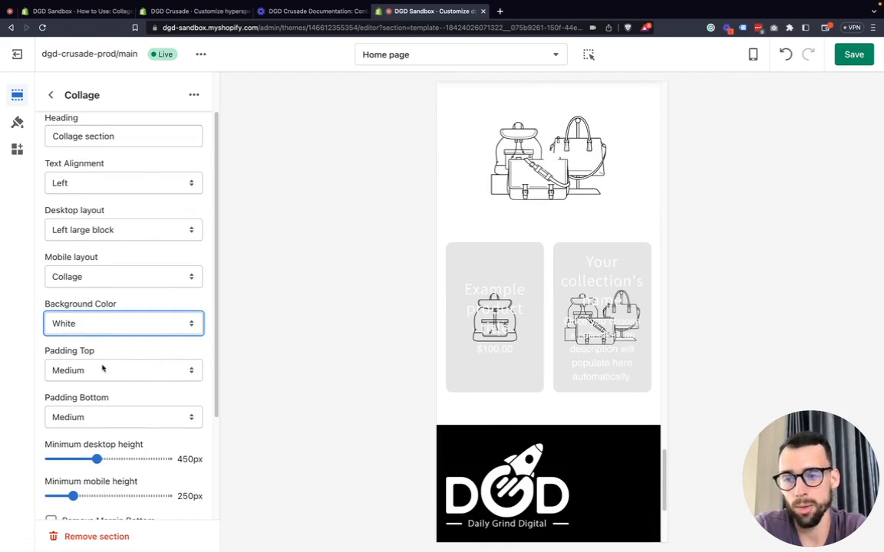
pyautogui.scroll(-1, 92, 369)
pyautogui.click(88, 413)
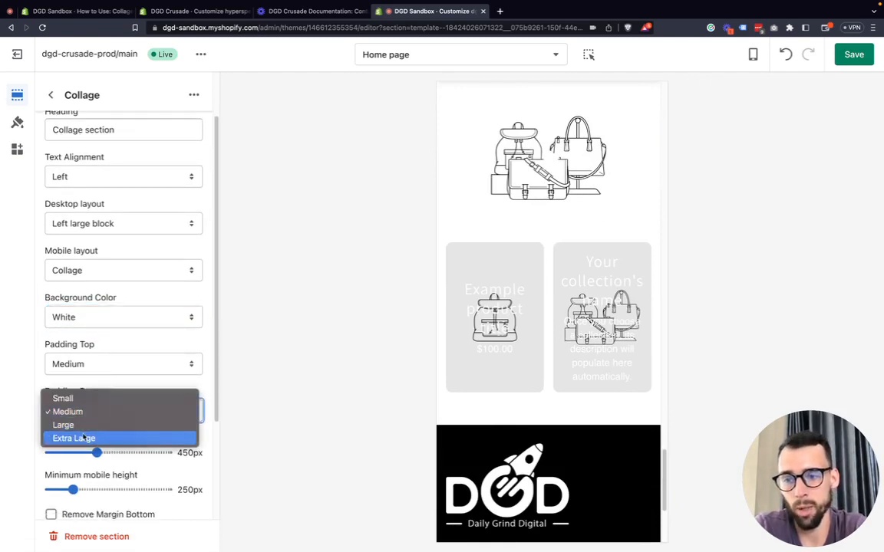
pyautogui.click(82, 438)
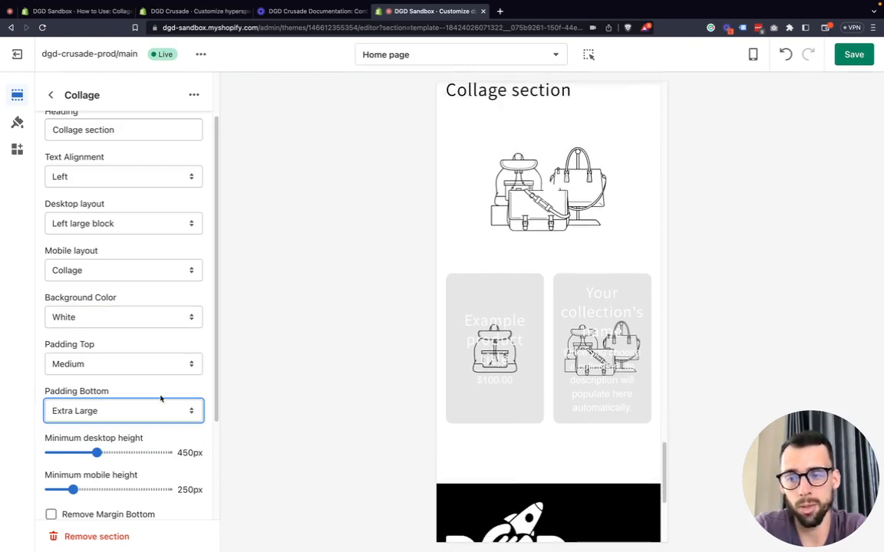
# - Set the collage section's bottom padding to Small and check the gap above the footer
pyautogui.click(123, 404)
pyautogui.click(111, 370)
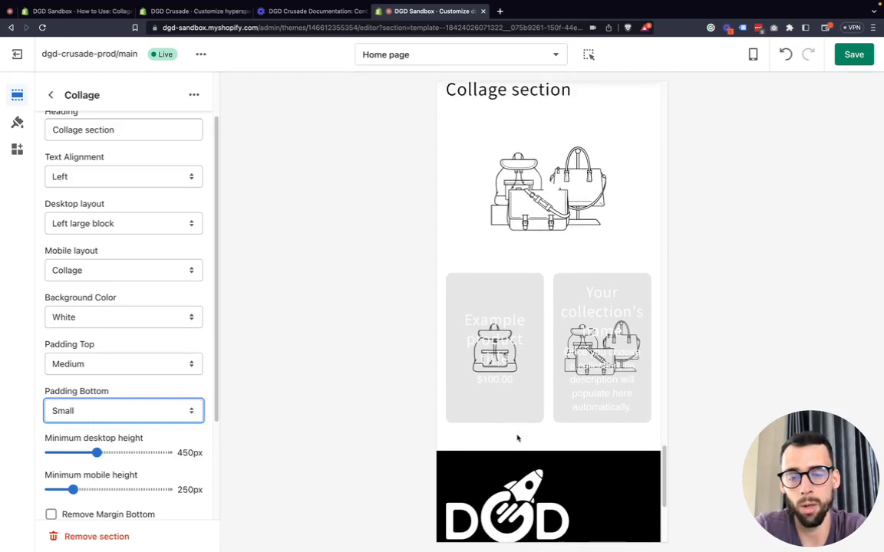
pyautogui.scroll(-1, 47, 412)
pyautogui.scroll(-1, 115, 418)
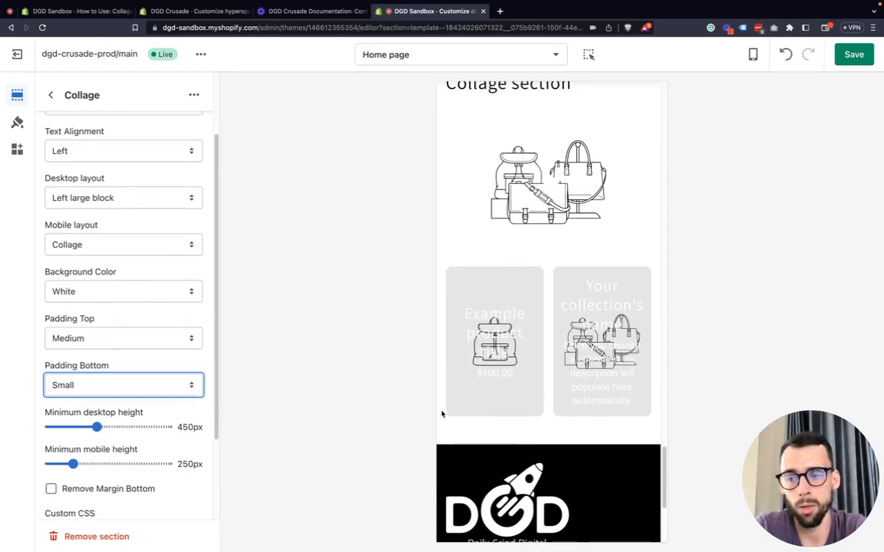
# - Try minimum mobile heights of 200px and 450px for the collage section and return it to 250px
pyautogui.scroll(-1, 536, 414)
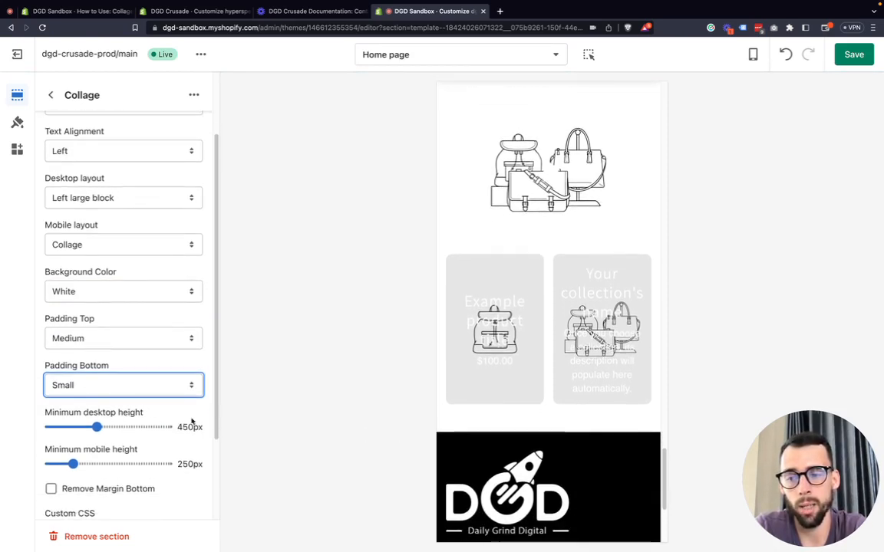
pyautogui.scroll(-1, 136, 379)
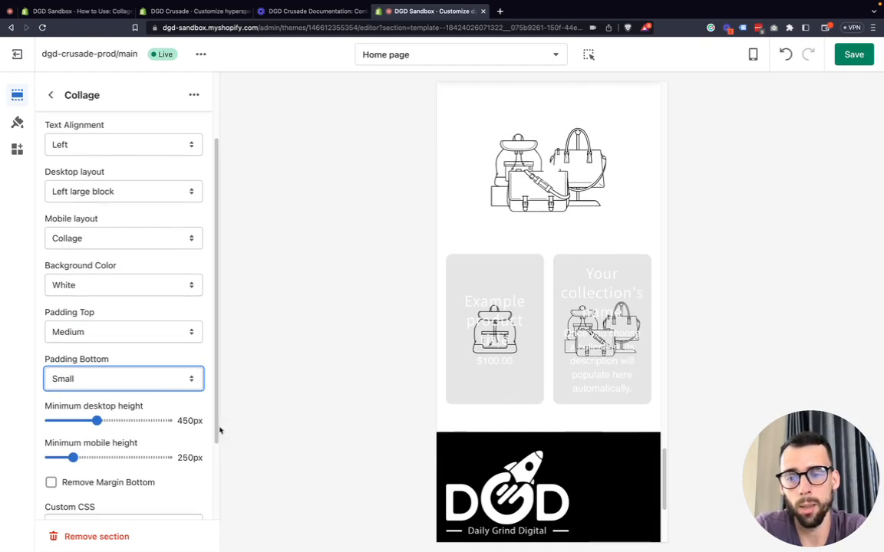
pyautogui.scroll(-3, 123, 410)
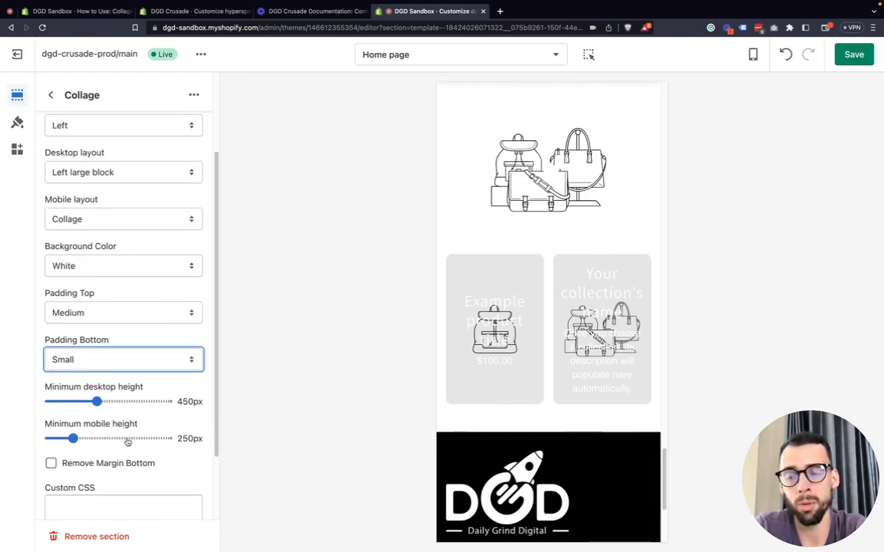
pyautogui.scroll(-3, 124, 413)
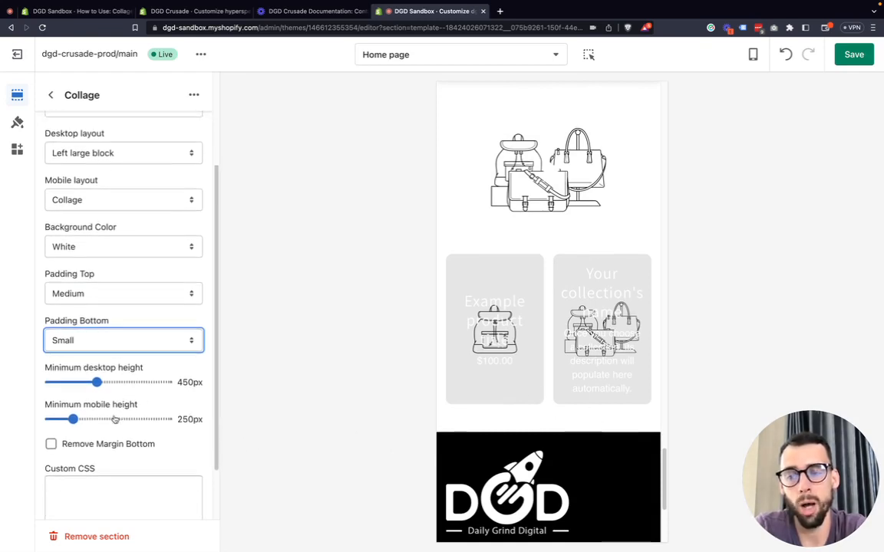
pyautogui.click(72, 420)
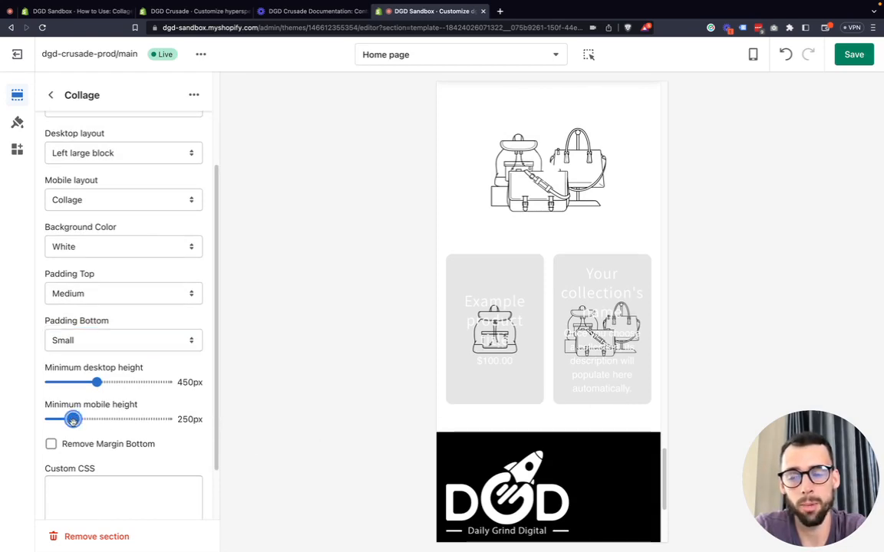
pyautogui.moveTo(73, 419); pyautogui.dragTo(49, 420)
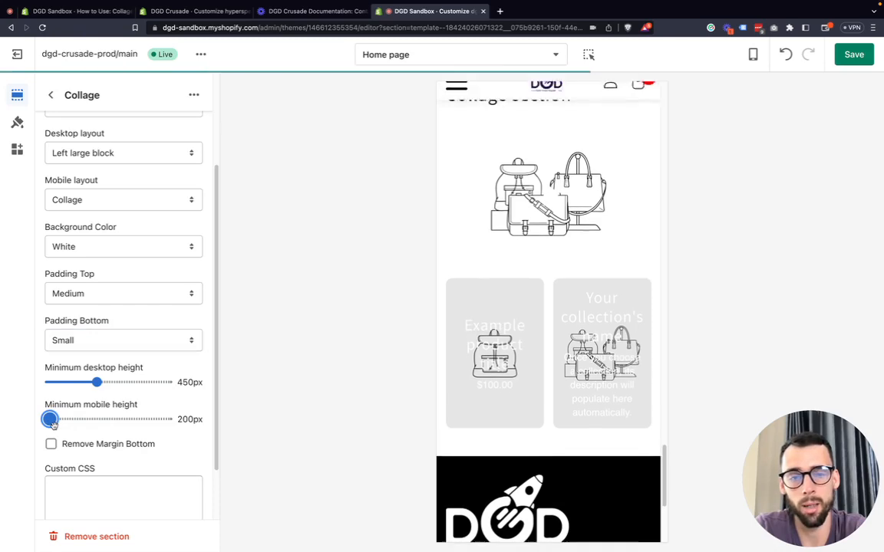
pyautogui.moveTo(51, 421); pyautogui.dragTo(167, 420)
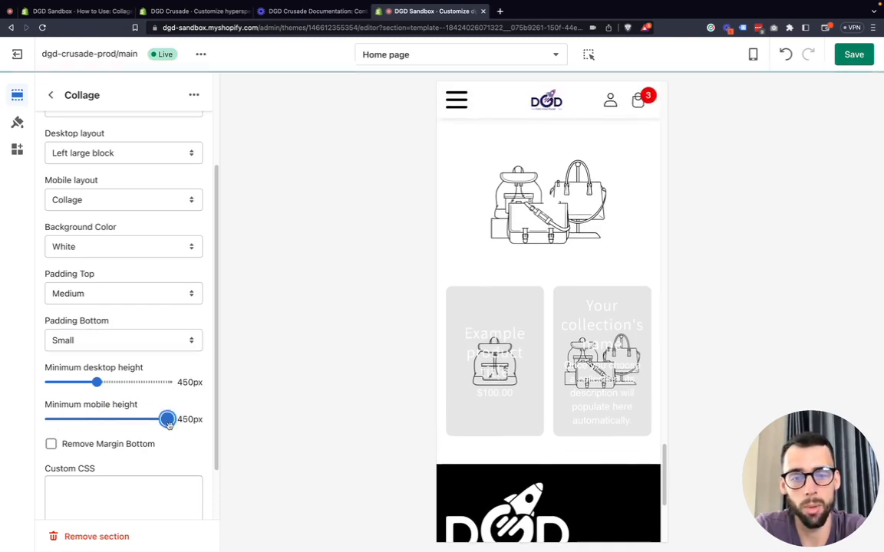
pyautogui.moveTo(168, 420); pyautogui.dragTo(73, 424)
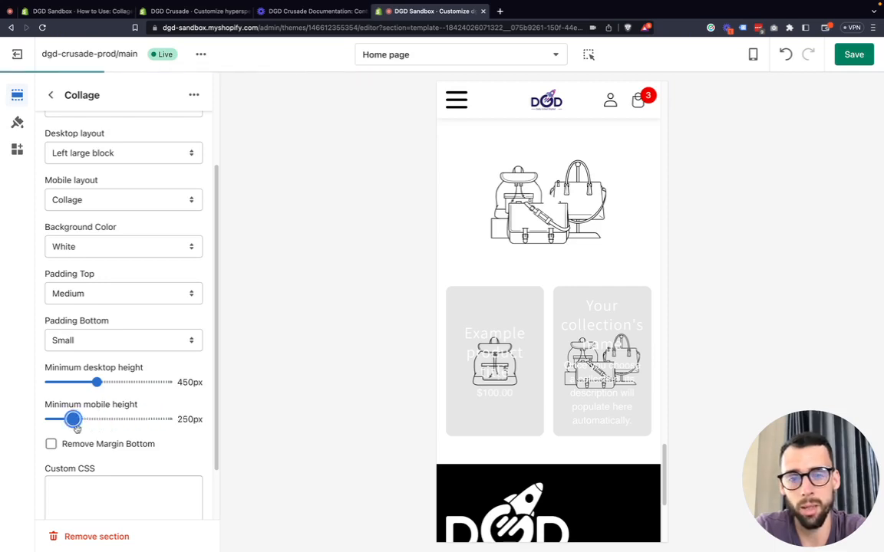
# - Switch the preview to the desktop view and look over the collage section's heading and blocks
pyautogui.click(753, 58)
pyautogui.click(770, 110)
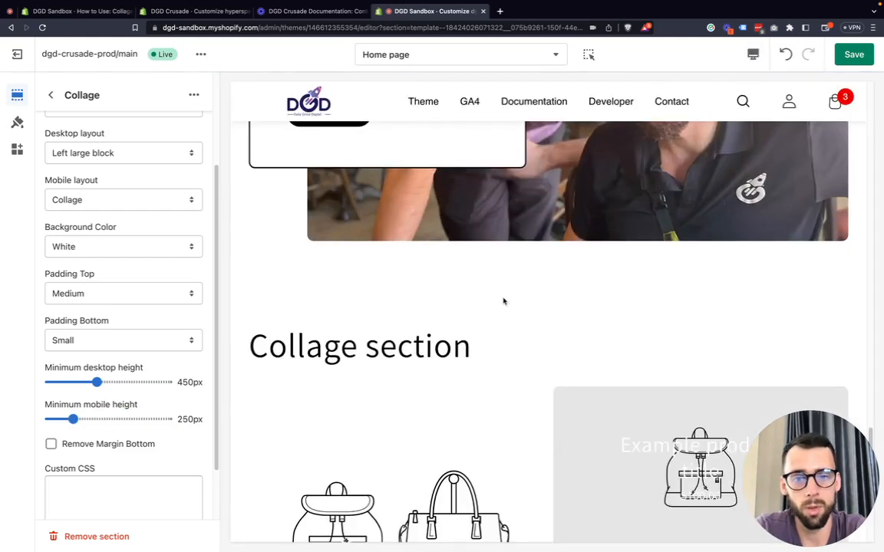
pyautogui.scroll(-5, 528, 301)
pyautogui.scroll(5, 442, 300)
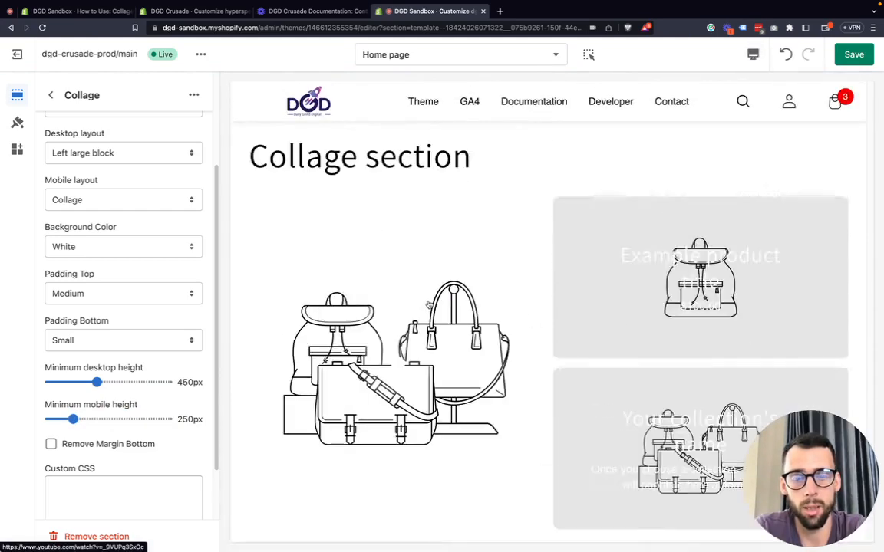
# - Try a minimum desktop height of 750px, check the collage in the preview, and return it to 450px
pyautogui.moveTo(96, 382); pyautogui.dragTo(169, 383)
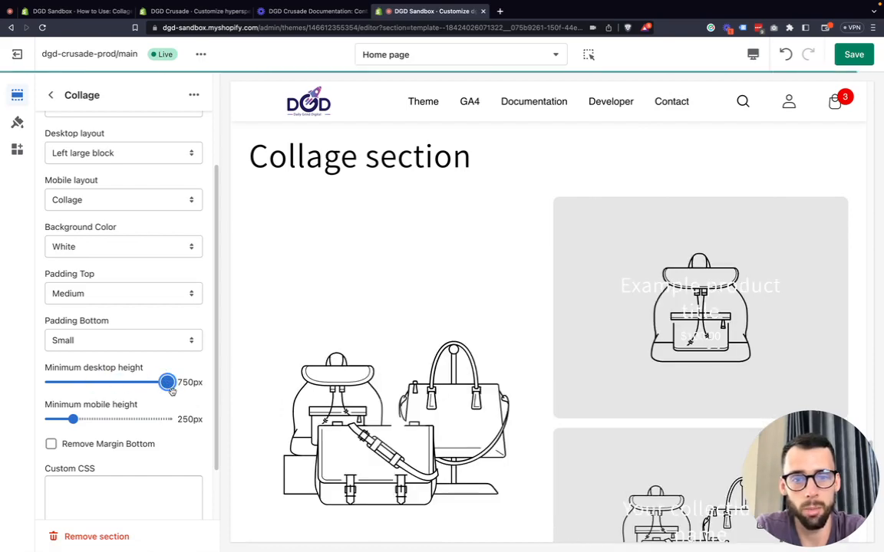
pyautogui.scroll(-1, 452, 391)
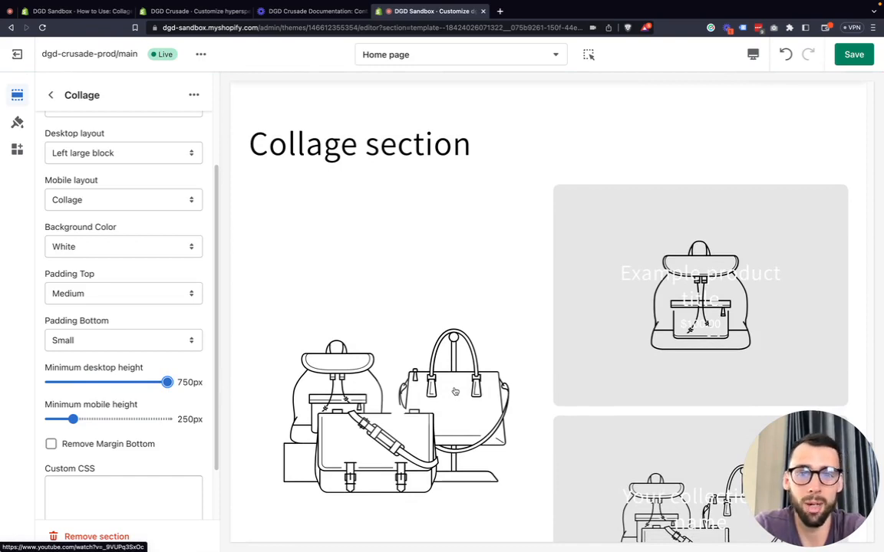
pyautogui.scroll(-3, 407, 345)
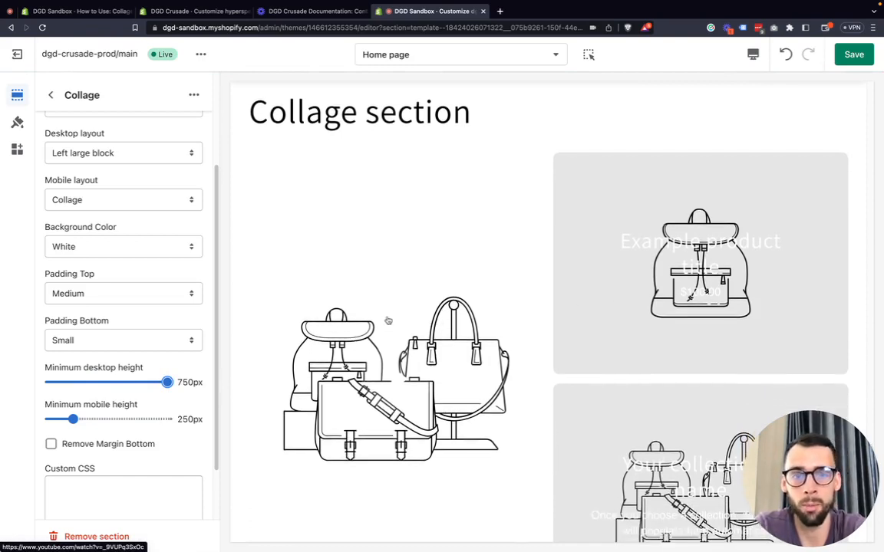
pyautogui.scroll(-1, 388, 321)
pyautogui.scroll(-1, 388, 317)
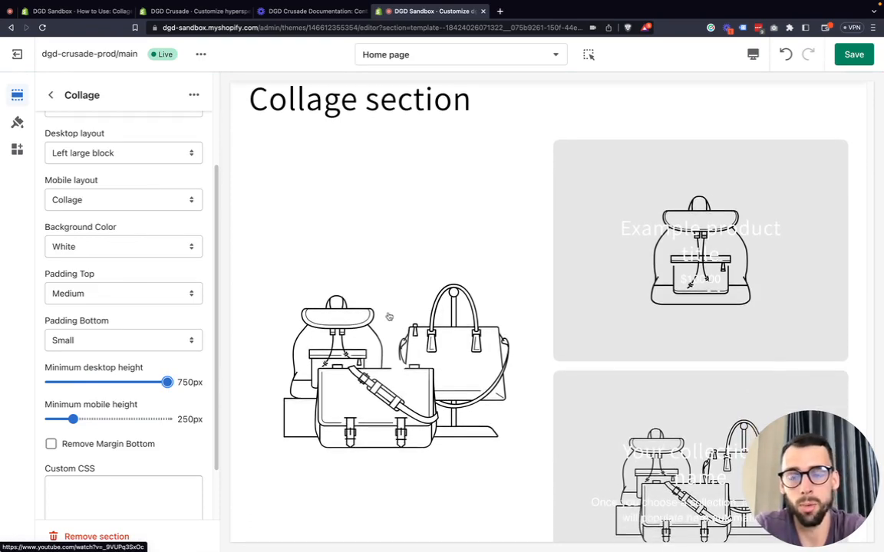
pyautogui.scroll(-1, 389, 317)
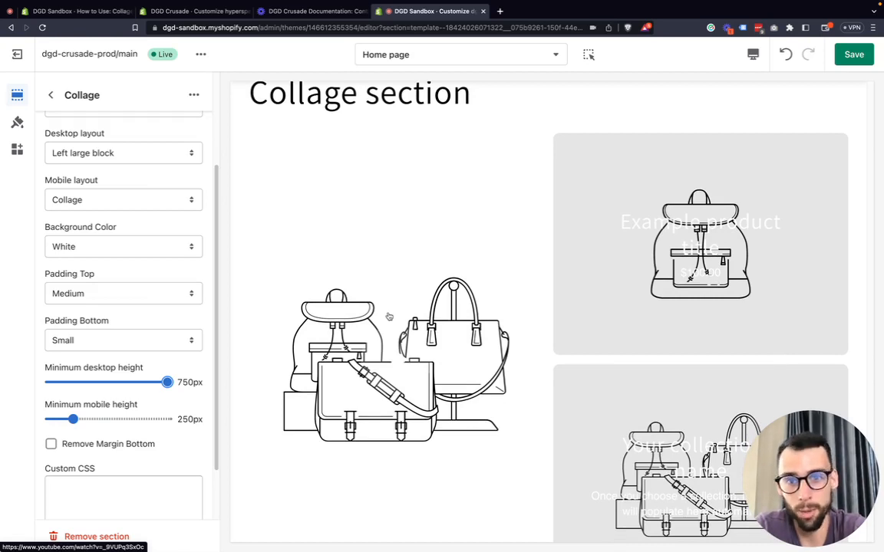
pyautogui.scroll(-2, 337, 302)
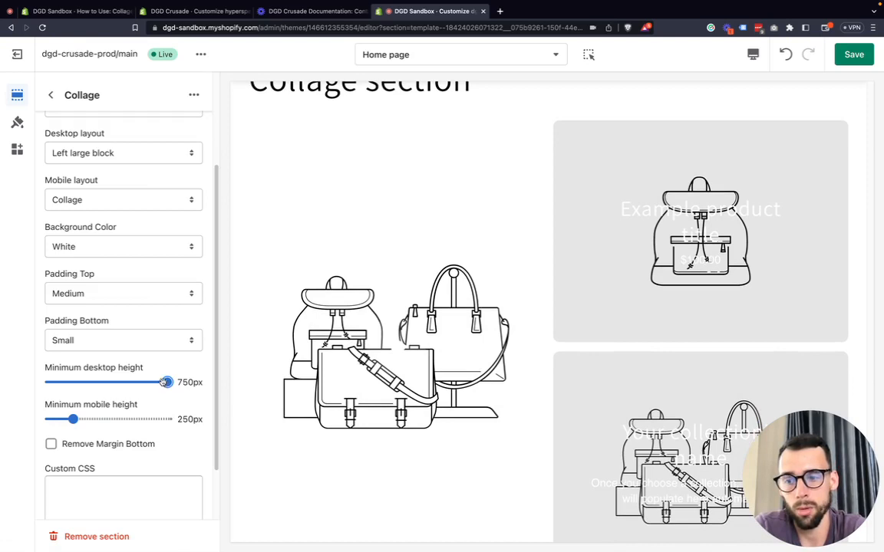
pyautogui.moveTo(165, 381); pyautogui.dragTo(96, 383)
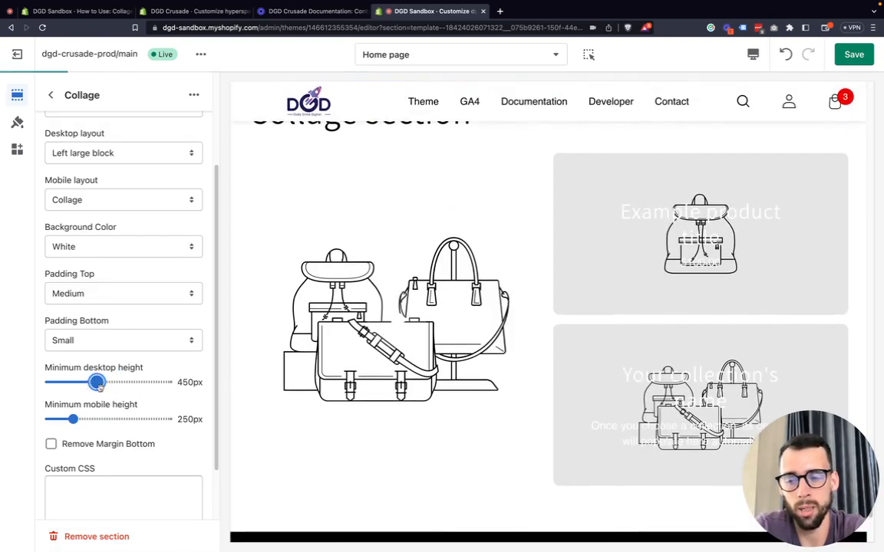
# - Leave the collage section's settings, collapse the hidden Mosaic Grid section and open the settings of the collage's Video block
pyautogui.scroll(3, 456, 394)
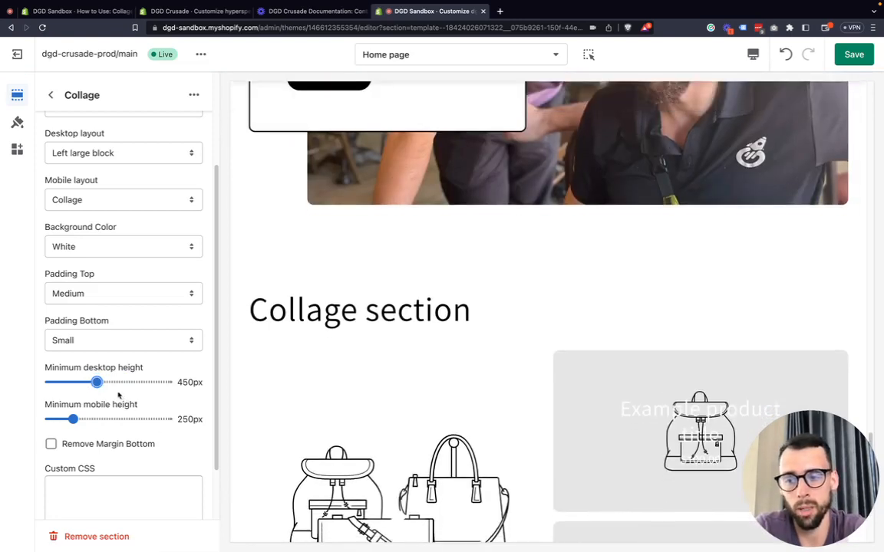
pyautogui.scroll(-3, 115, 399)
pyautogui.scroll(3, 107, 407)
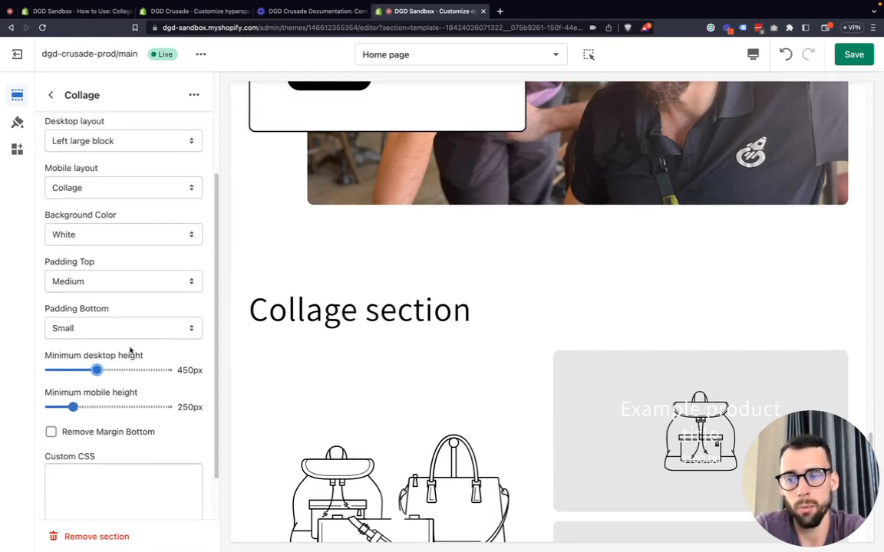
pyautogui.scroll(5, 127, 345)
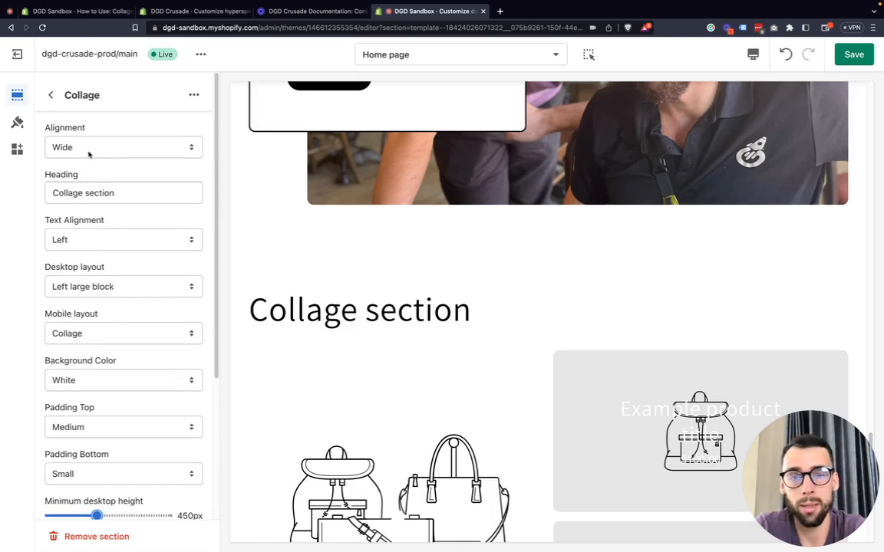
pyautogui.click(50, 95)
pyautogui.scroll(-1, 100, 434)
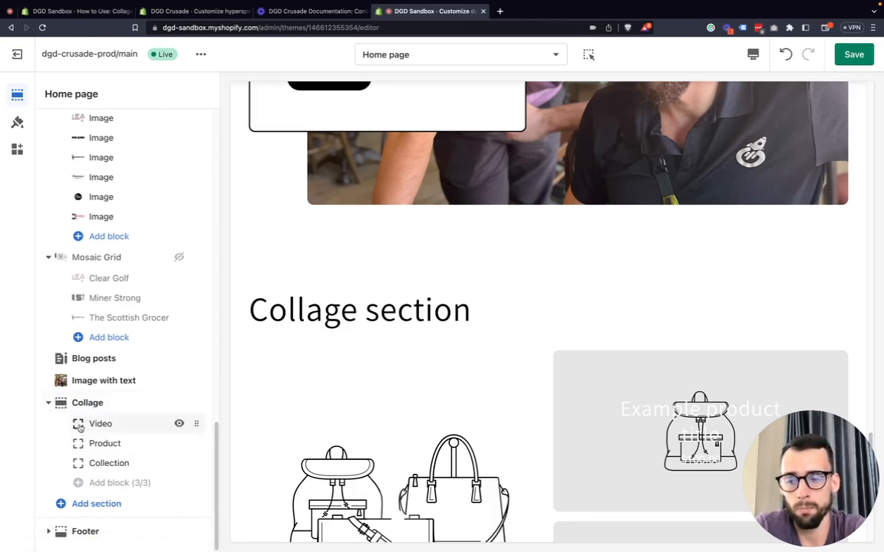
pyautogui.click(49, 257)
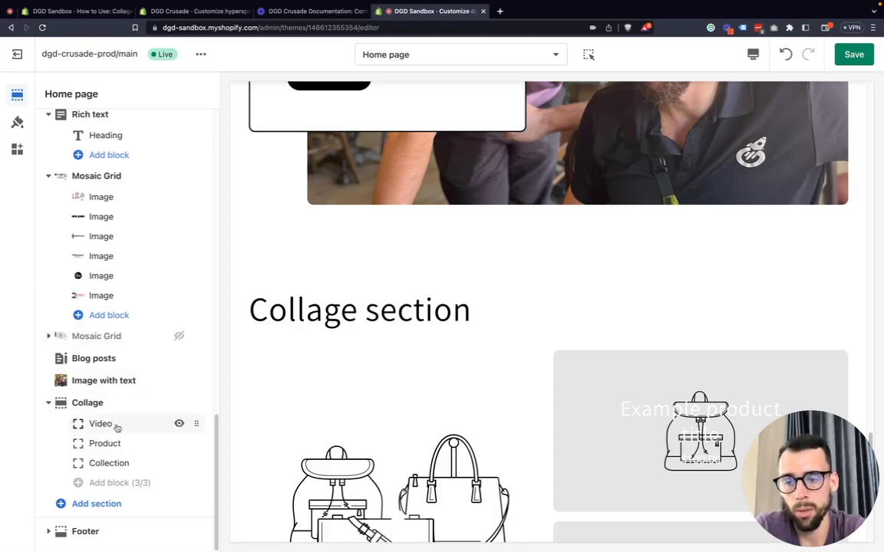
pyautogui.click(154, 423)
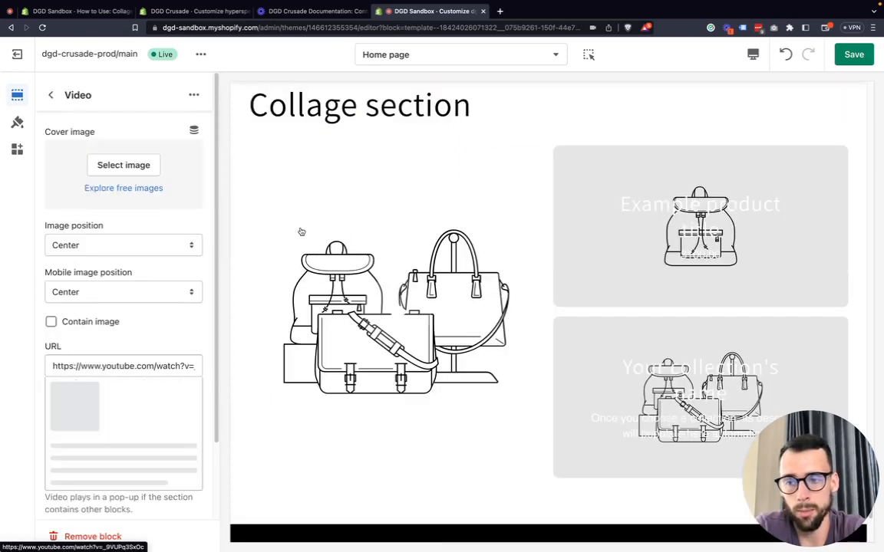
# - Choose the existing image Chill-onaut_v1.04 as the Video block's cover image
pyautogui.click(121, 170)
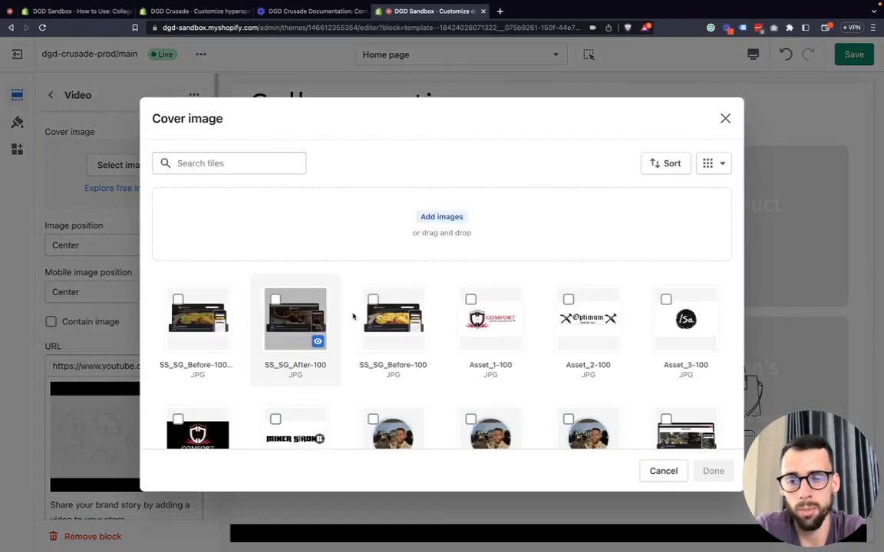
pyautogui.scroll(-5, 378, 351)
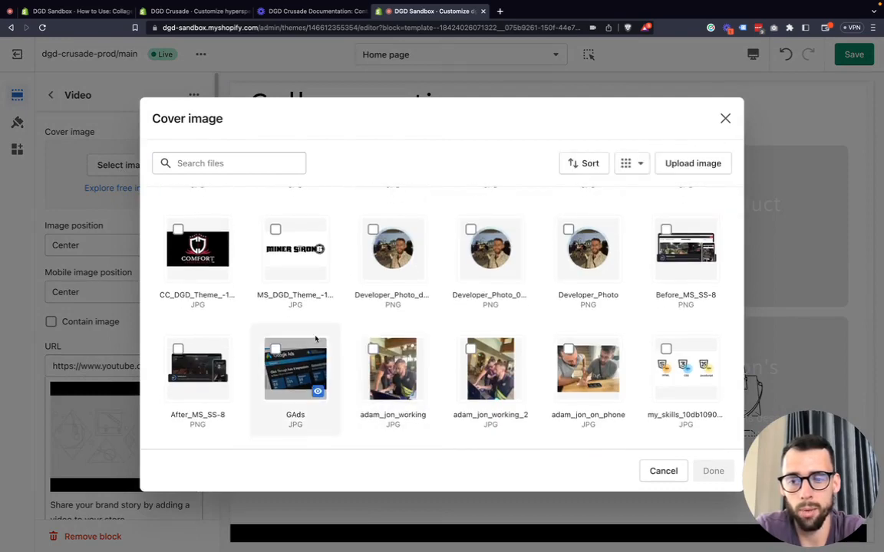
pyautogui.scroll(-5, 284, 337)
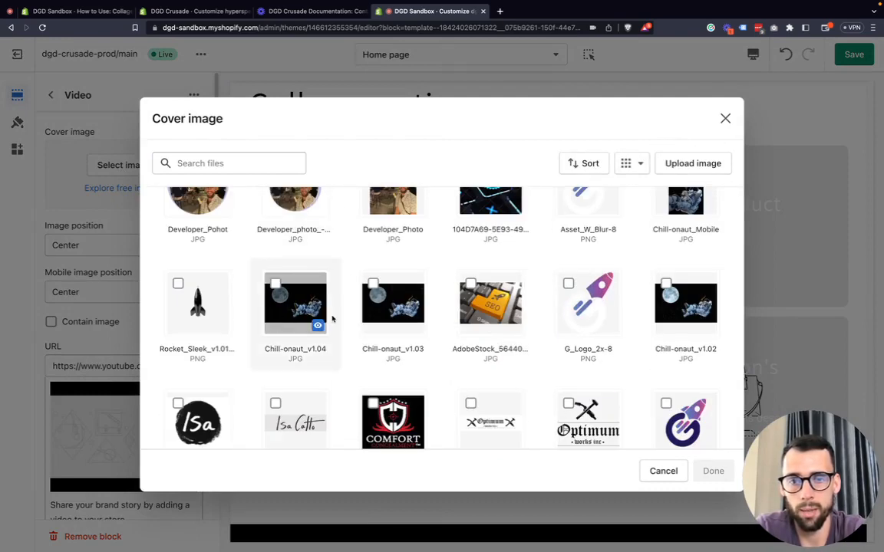
pyautogui.click(275, 283)
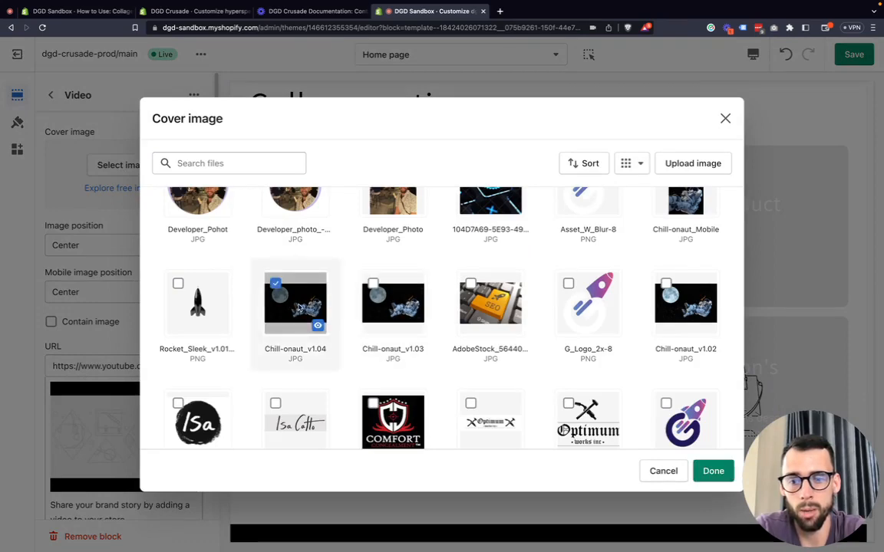
pyautogui.click(710, 470)
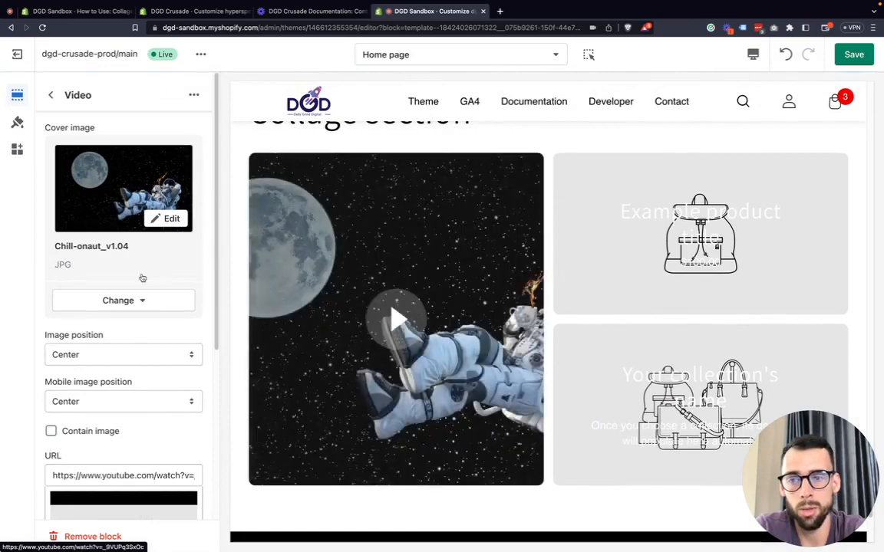
# - Try Right as the cover image's position and set it back to Center
pyautogui.scroll(-1, 96, 338)
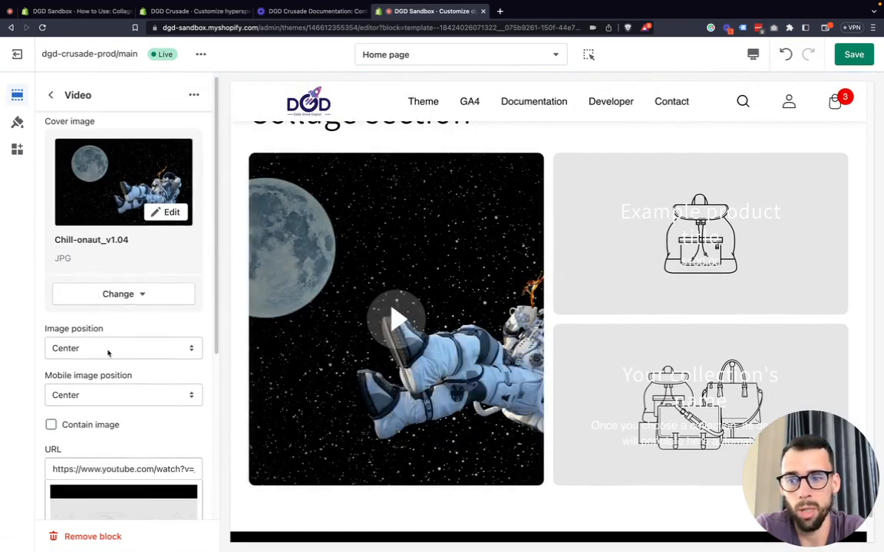
pyautogui.click(109, 349)
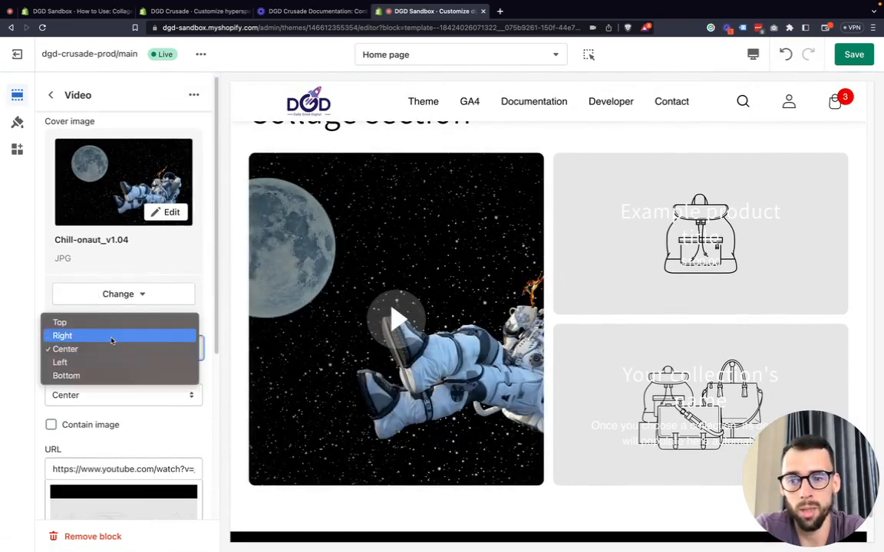
pyautogui.click(62, 336)
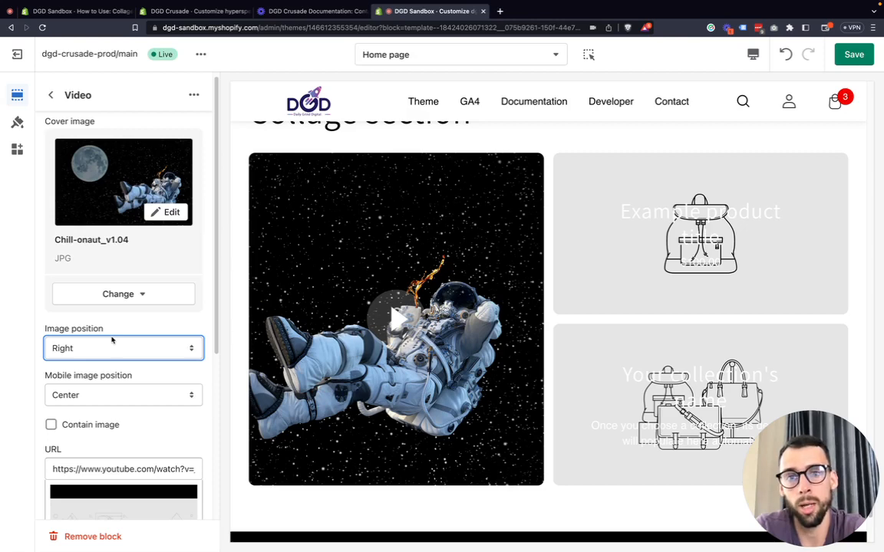
pyautogui.click(112, 344)
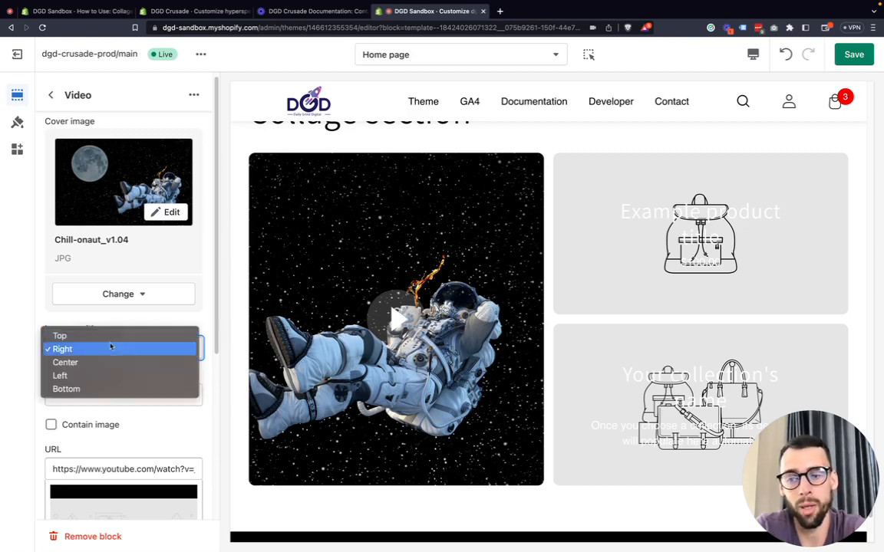
pyautogui.click(101, 361)
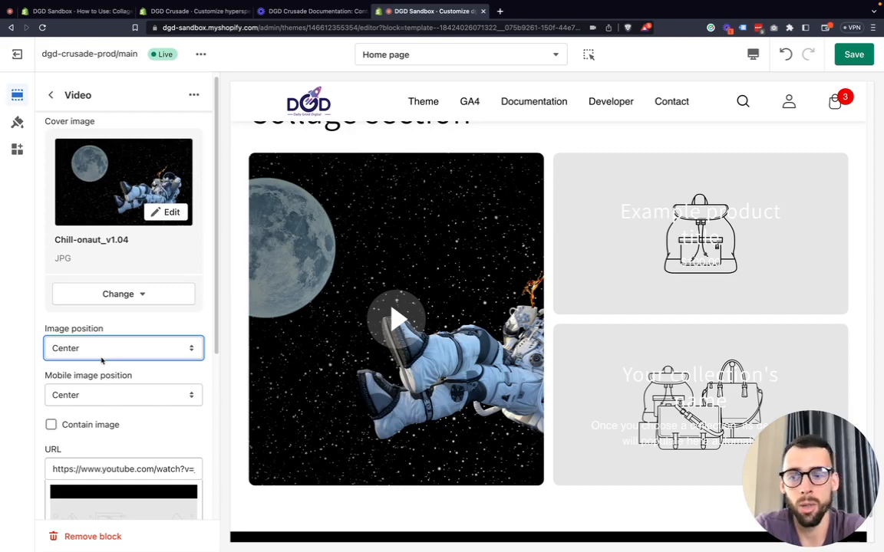
# - Try Left as the Video block's desktop cover image position, then set it to Right
pyautogui.click(101, 357)
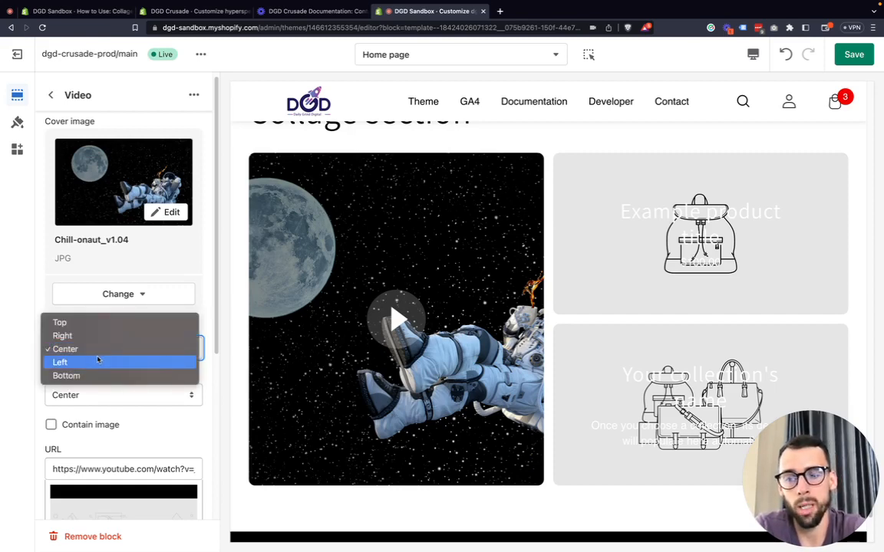
pyautogui.click(99, 362)
pyautogui.click(97, 351)
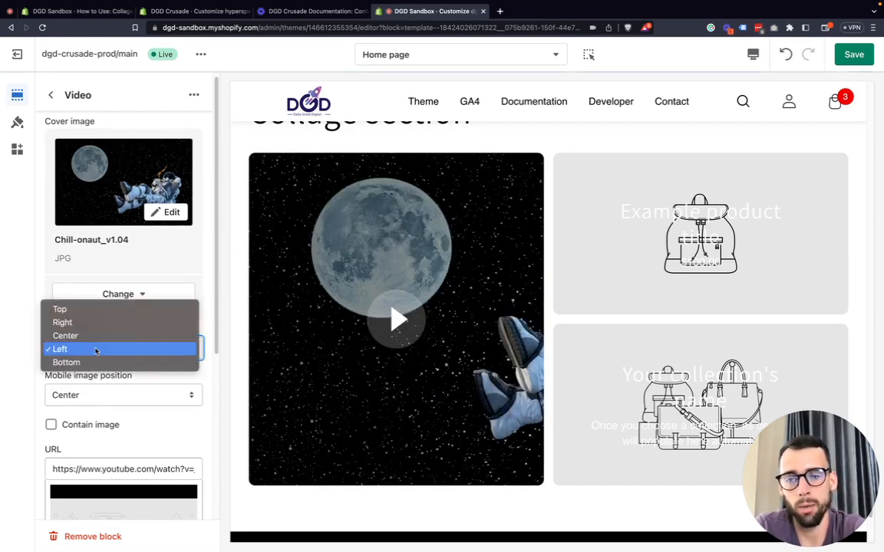
pyautogui.click(97, 322)
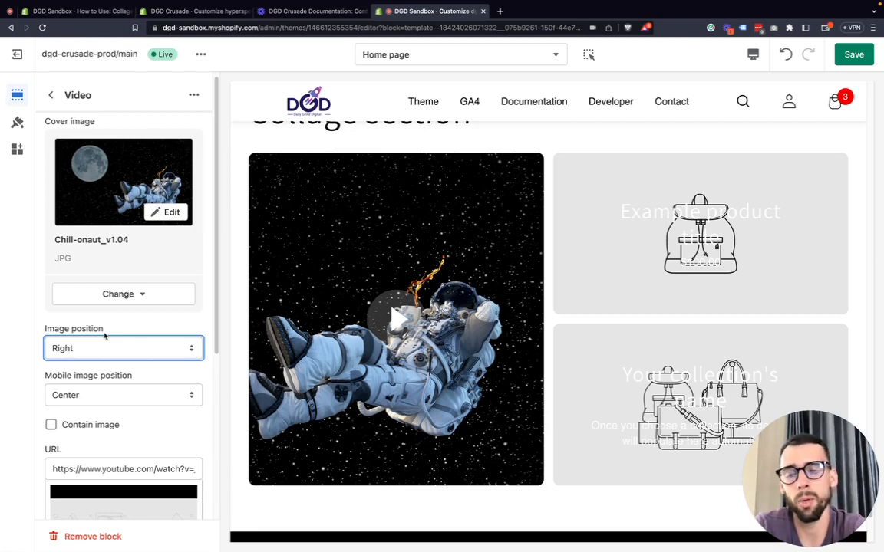
pyautogui.click(9, 348)
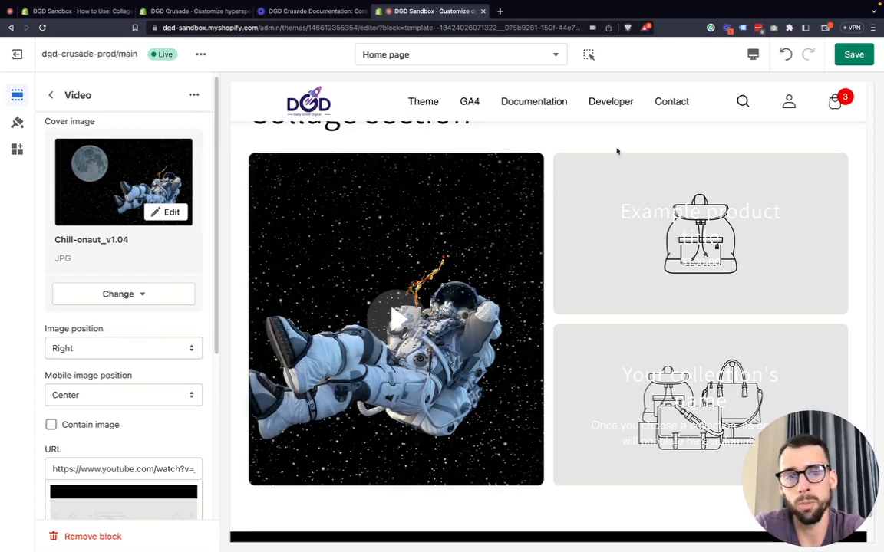
# - Check the collage in the mobile preview, look at the mobile image position options, and return to the desktop preview
pyautogui.click(752, 54)
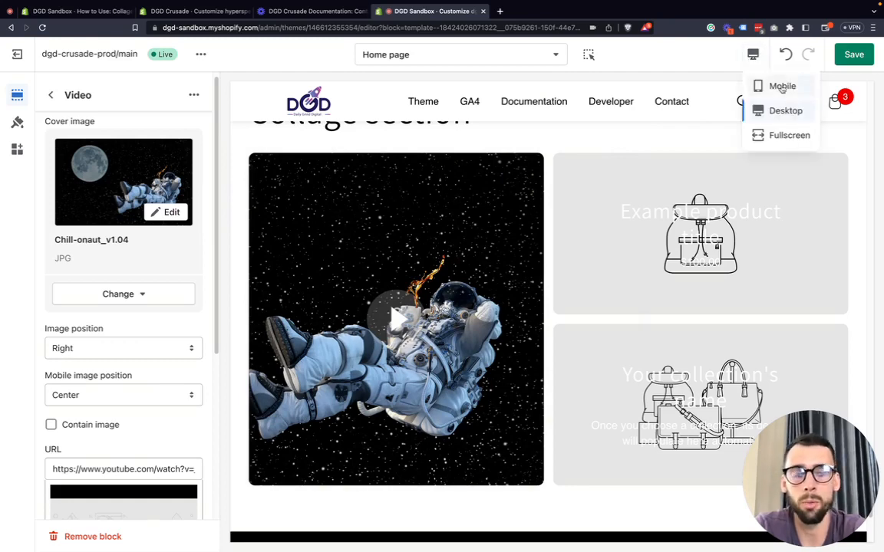
pyautogui.click(782, 85)
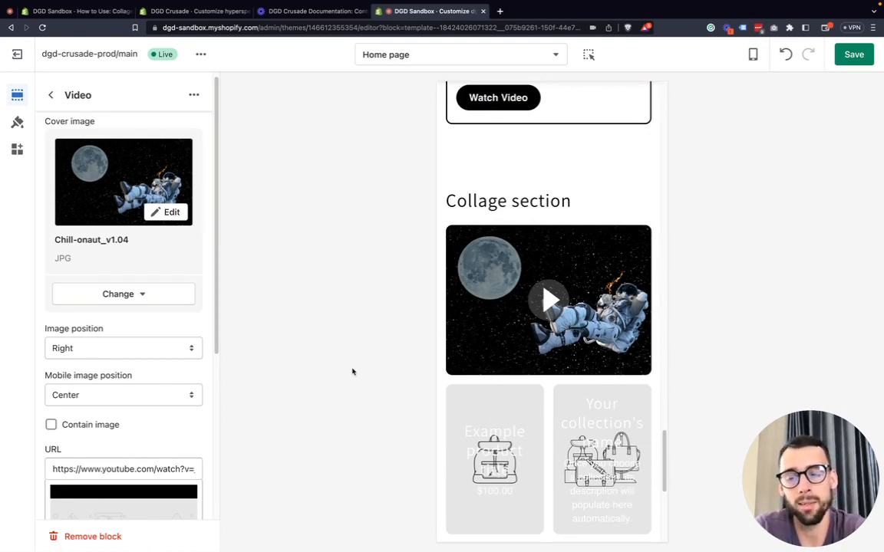
pyautogui.click(104, 399)
pyautogui.click(20, 369)
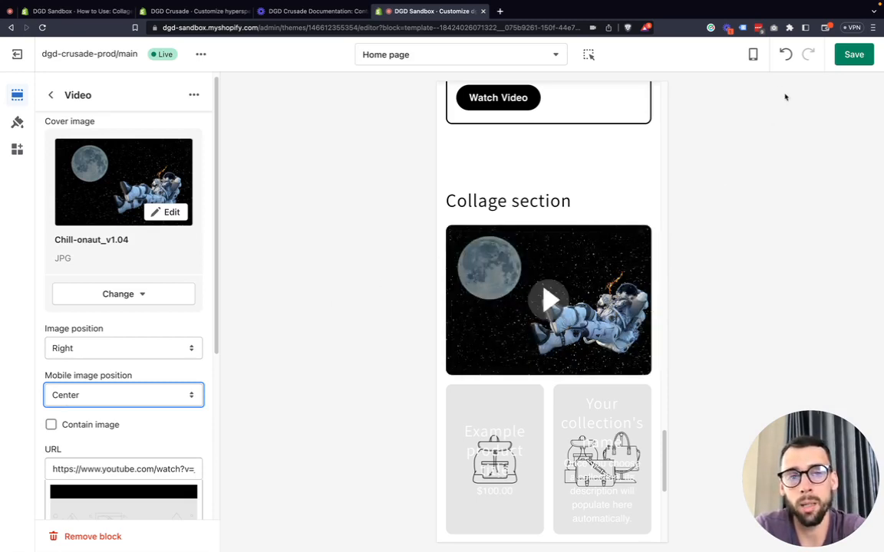
pyautogui.click(752, 54)
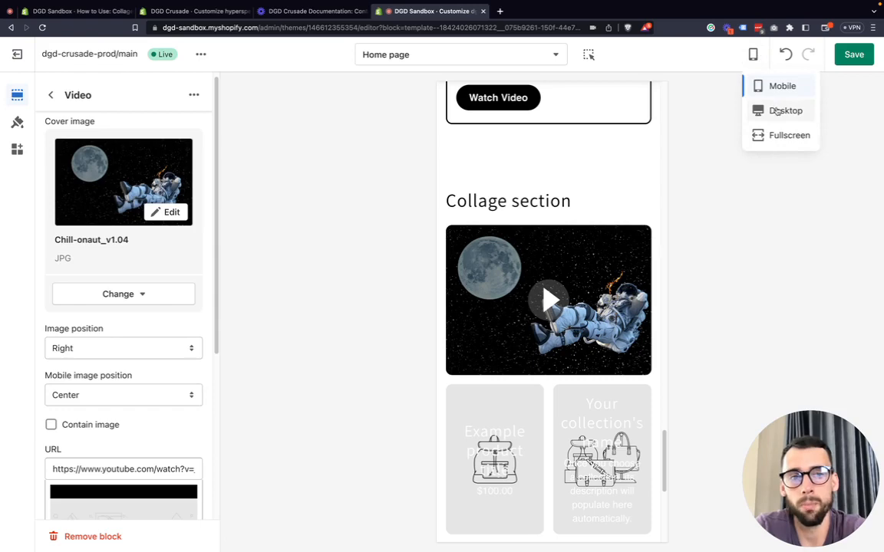
pyautogui.click(777, 111)
pyautogui.scroll(-2, 506, 315)
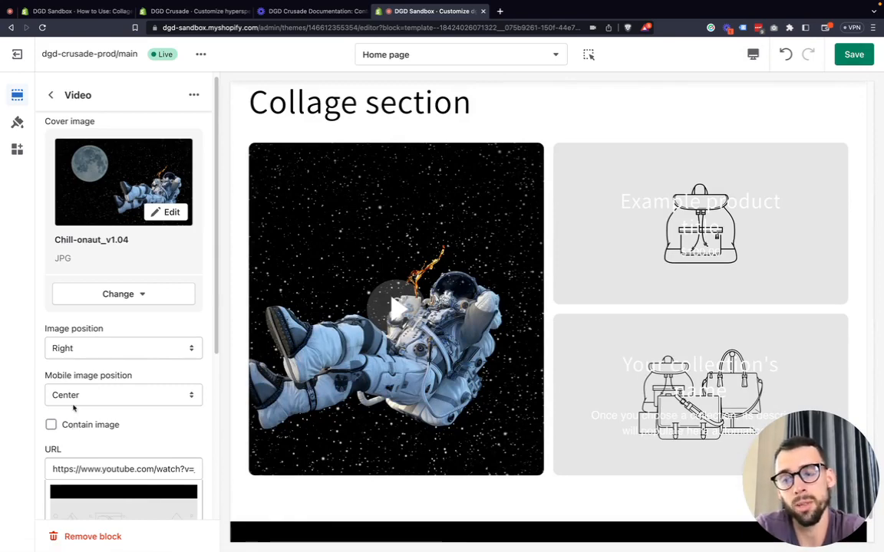
# - Try containing the Video block's cover image, compare it with the uncontained version in the preview, and leave containment off
pyautogui.click(71, 425)
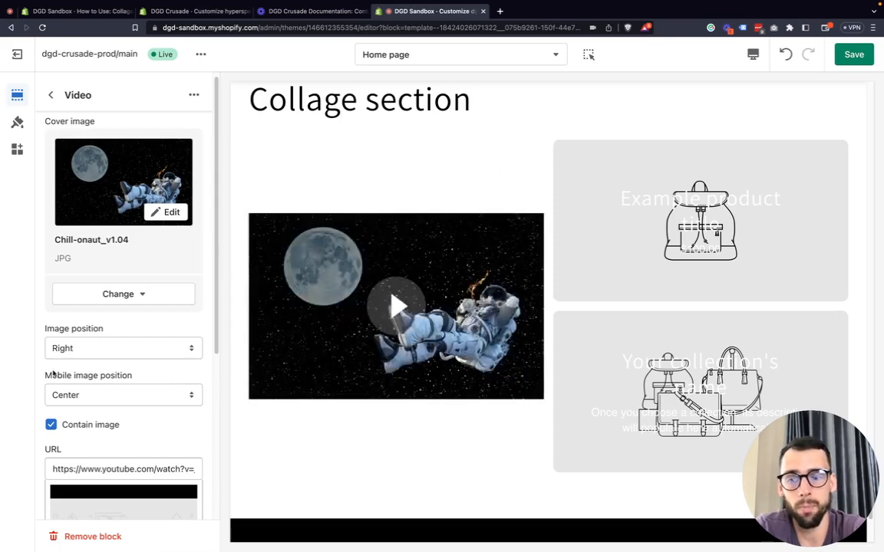
pyautogui.click(79, 426)
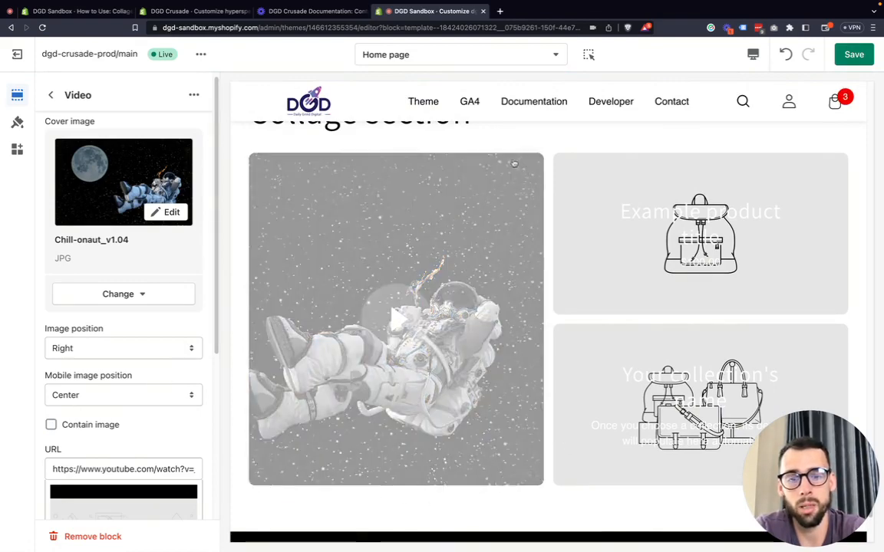
pyautogui.click(68, 426)
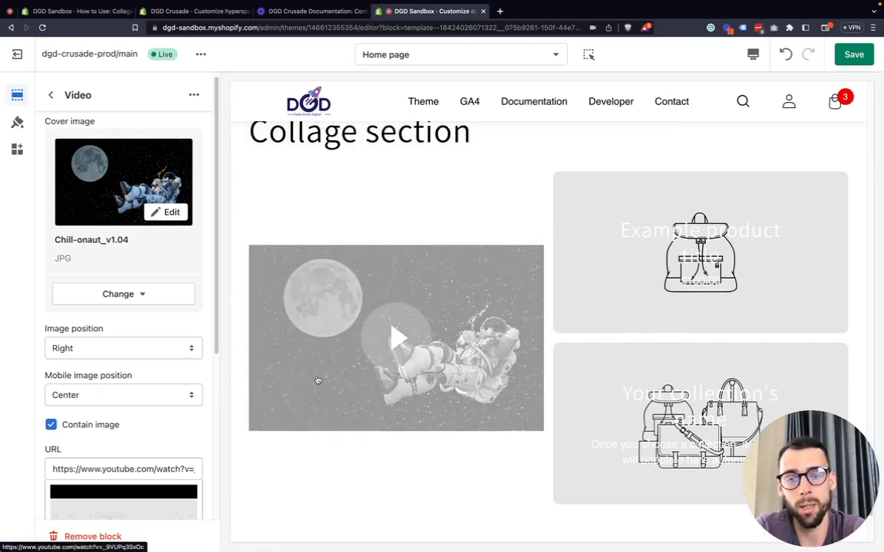
pyautogui.click(93, 425)
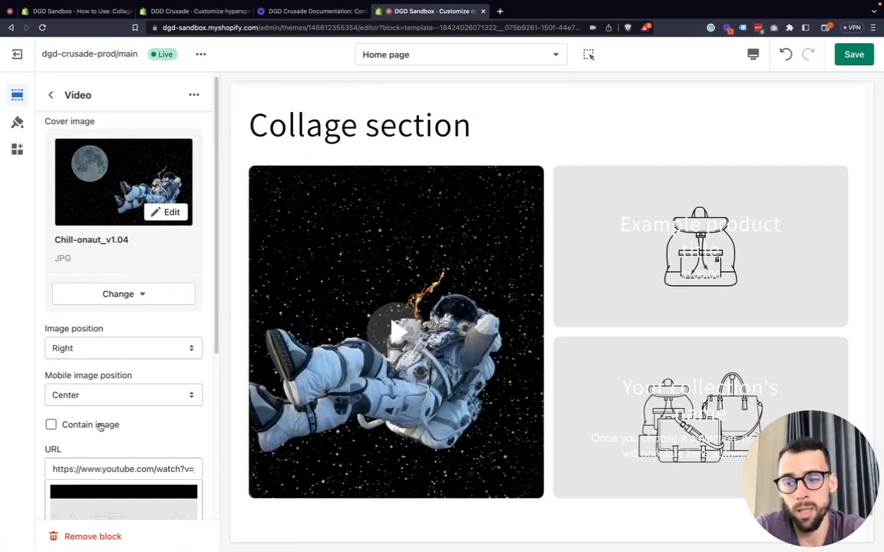
# - Examine the Video block's URL setting, then play the collage video in the desktop preview and close its pop-up
pyautogui.scroll(-5, 151, 428)
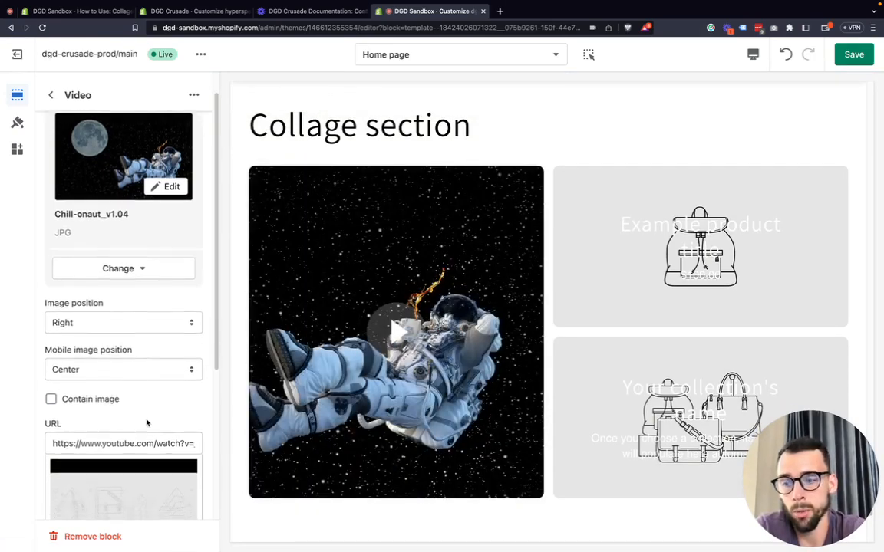
pyautogui.scroll(-4, 128, 405)
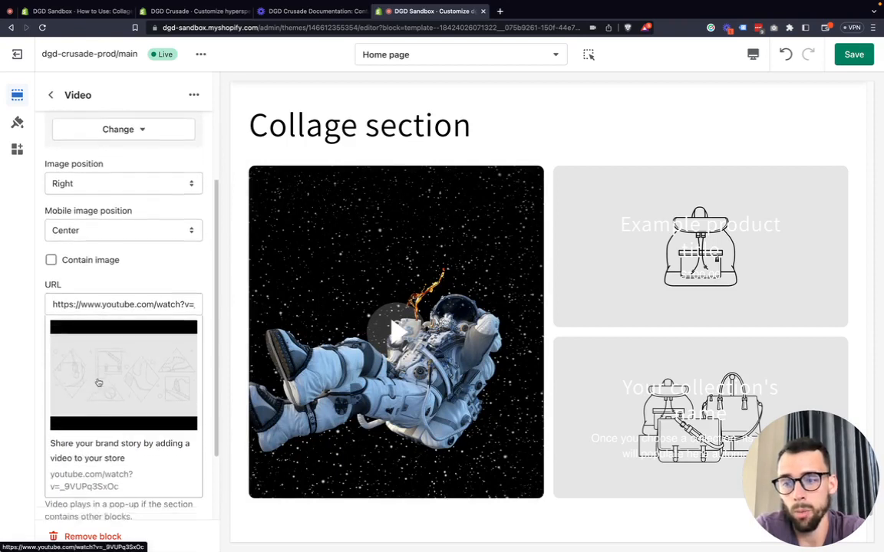
pyautogui.click(79, 290)
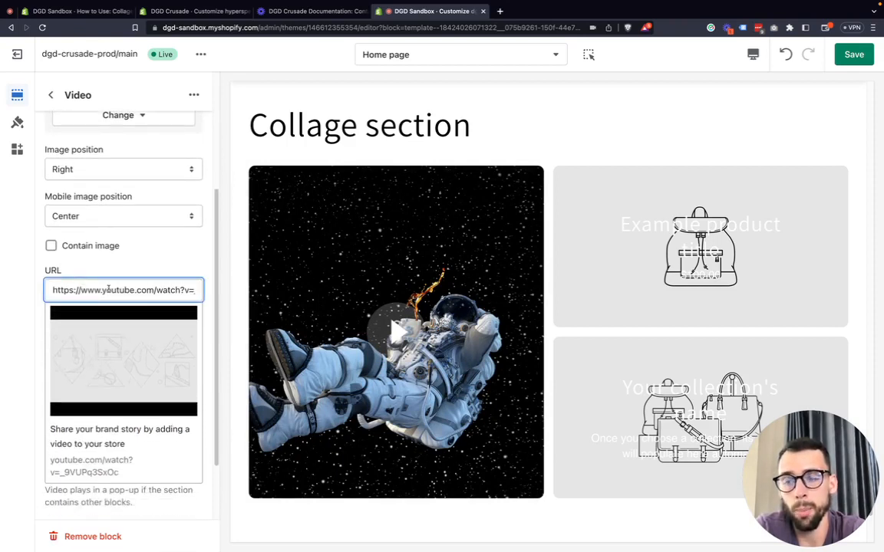
pyautogui.scroll(-1, 125, 292)
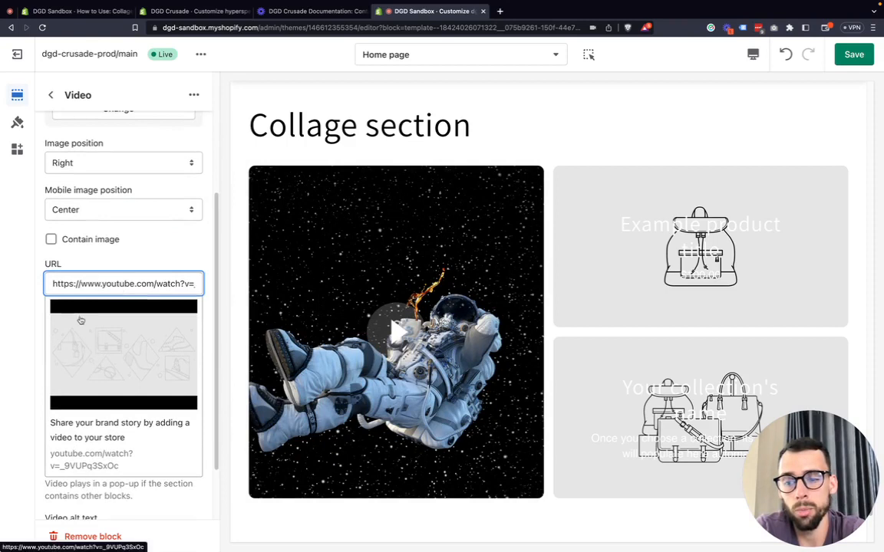
pyautogui.scroll(-2, 54, 342)
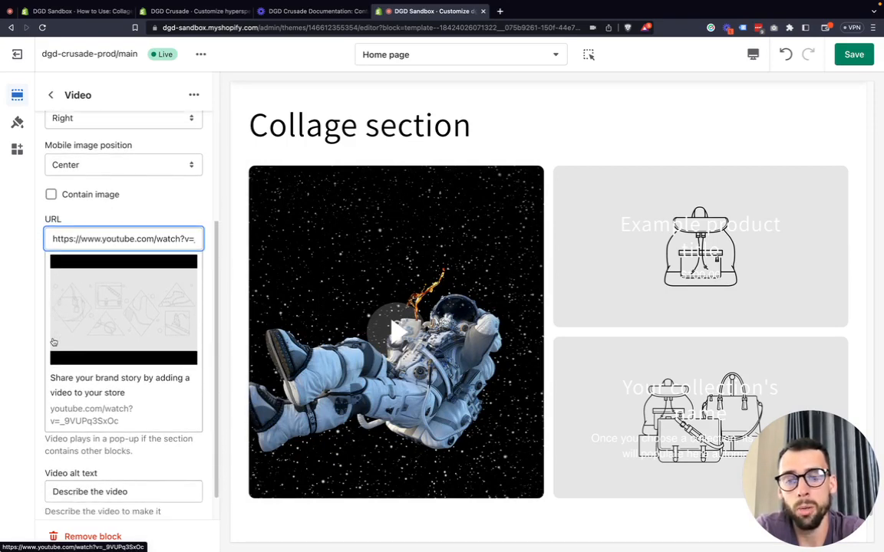
pyautogui.click(35, 326)
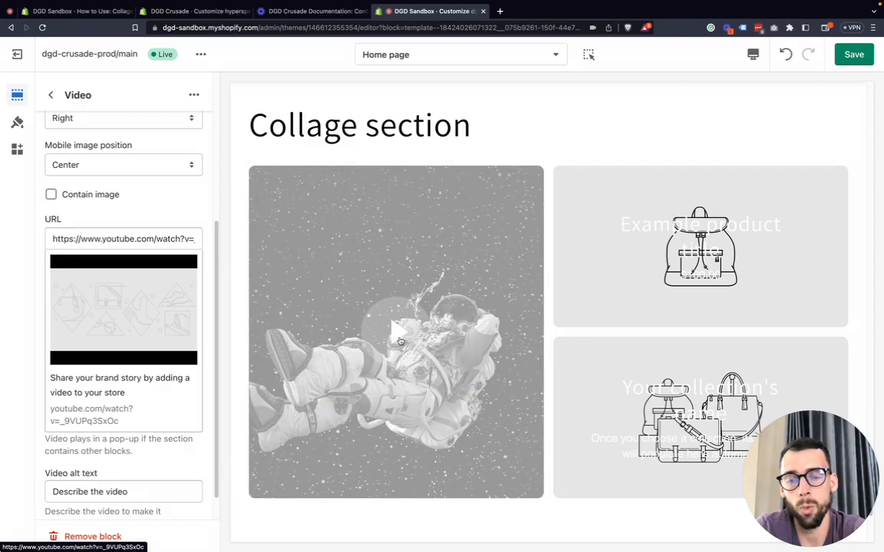
pyautogui.click(396, 349)
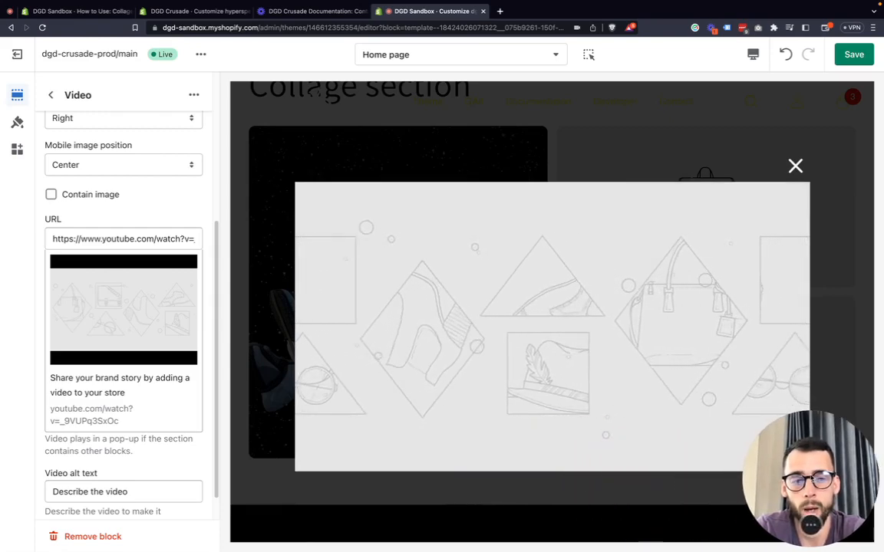
pyautogui.click(797, 166)
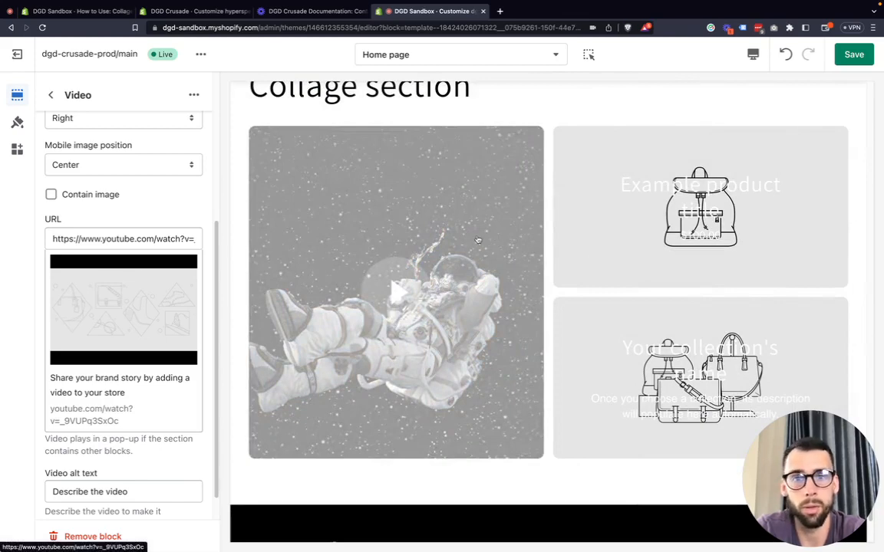
# - Play the collage video in the mobile preview, close its pop-up and return to the desktop preview
pyautogui.click(755, 56)
pyautogui.click(782, 86)
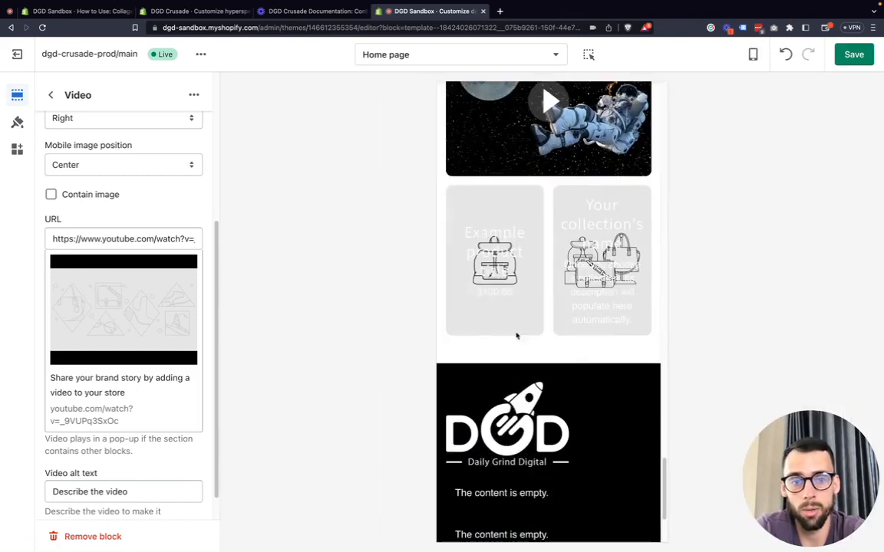
pyautogui.scroll(3, 527, 303)
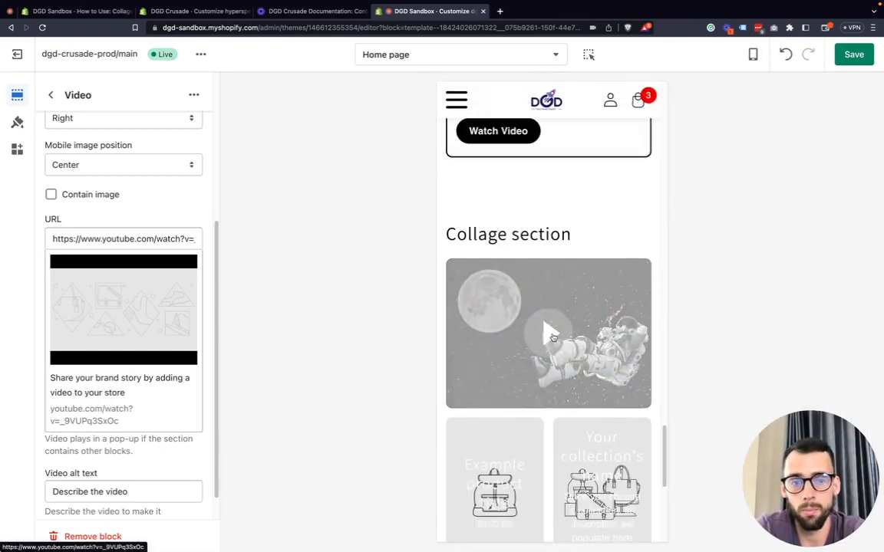
pyautogui.click(552, 338)
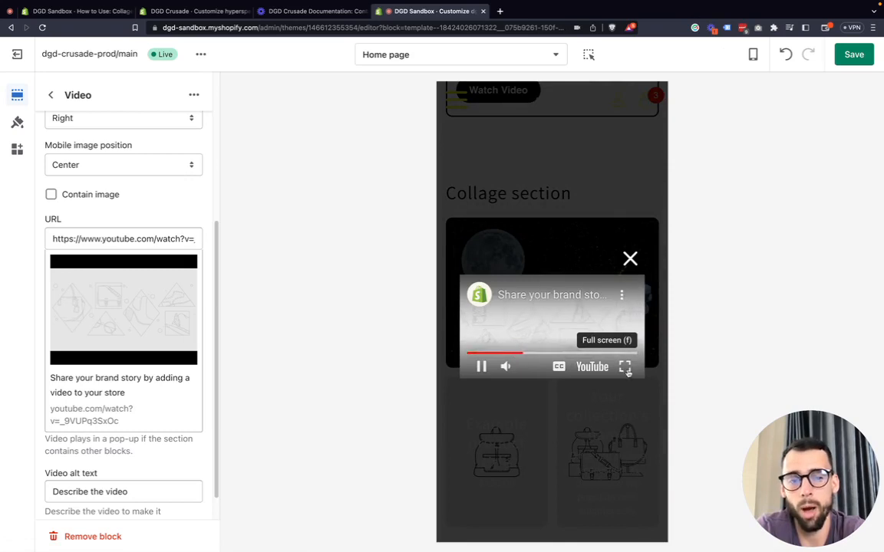
pyautogui.click(625, 264)
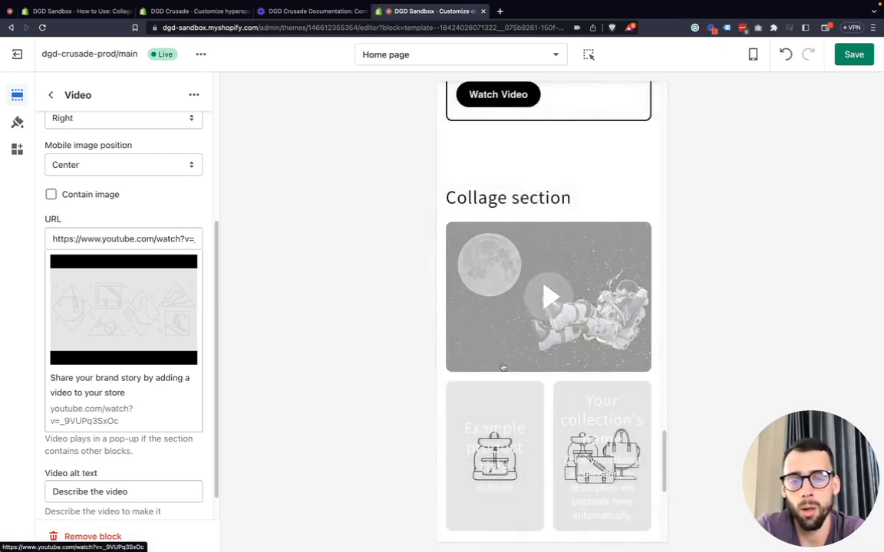
pyautogui.scroll(-1, 503, 368)
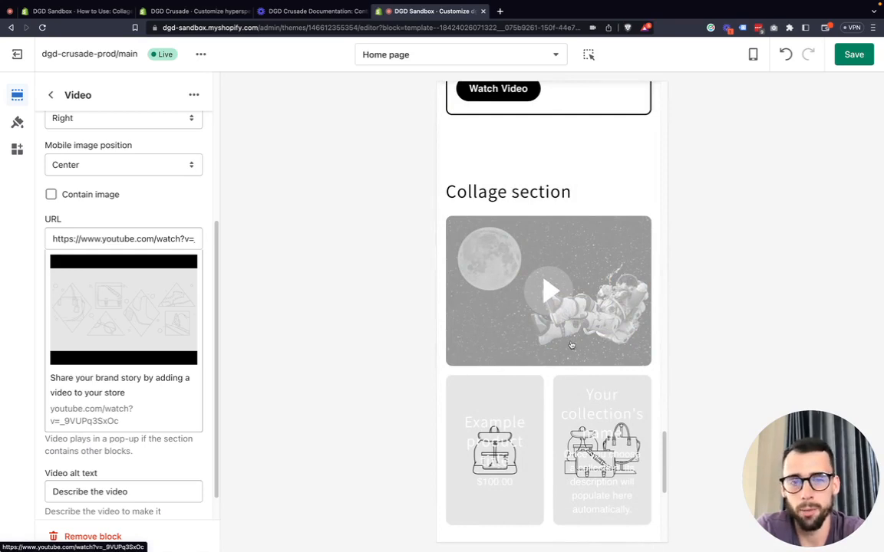
pyautogui.click(753, 58)
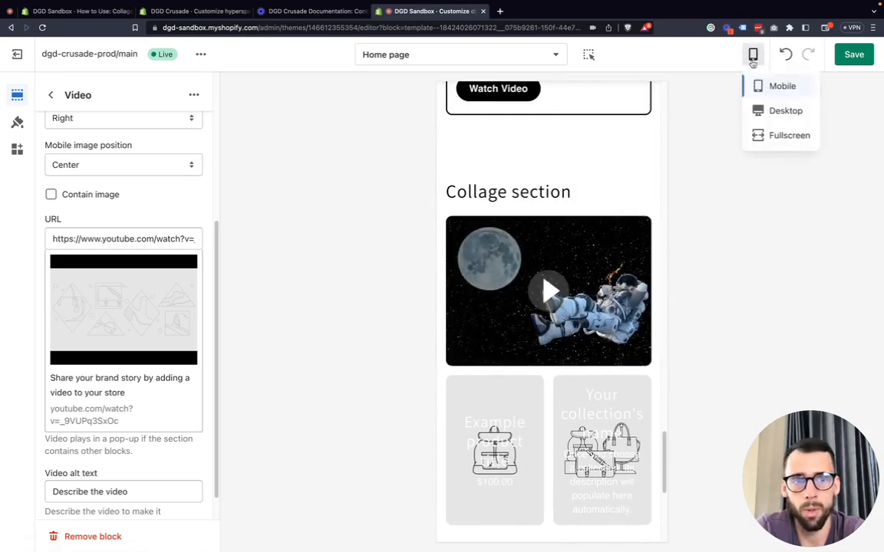
pyautogui.click(775, 111)
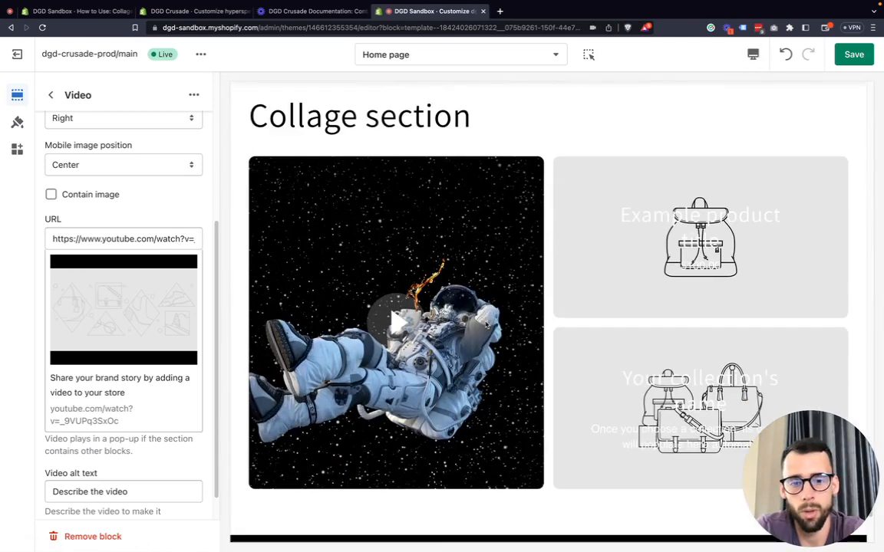
# - Examine the Video block's alt text setting
pyautogui.scroll(-1, 66, 319)
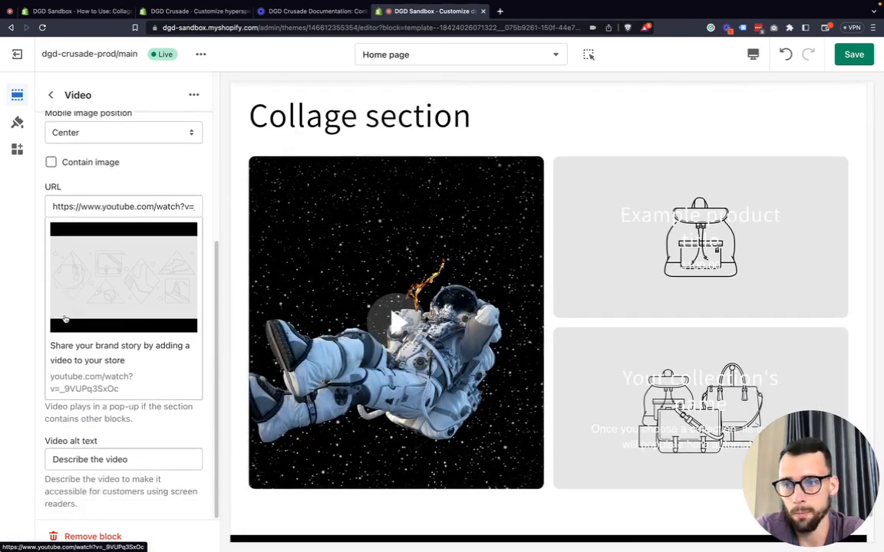
pyautogui.click(100, 459)
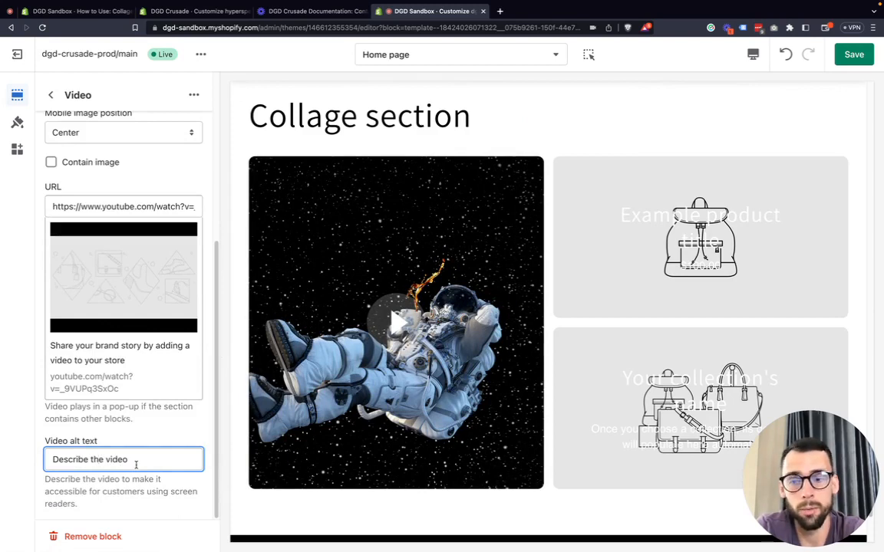
pyautogui.scroll(6, 46, 299)
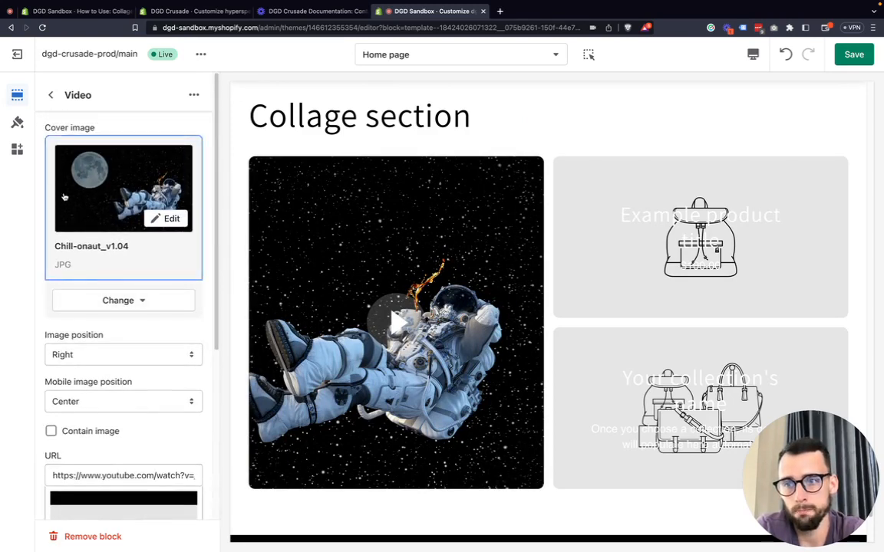
# - Assign the first lime-green hoodie Test Product to the Collage section's Product block
pyautogui.click(50, 94)
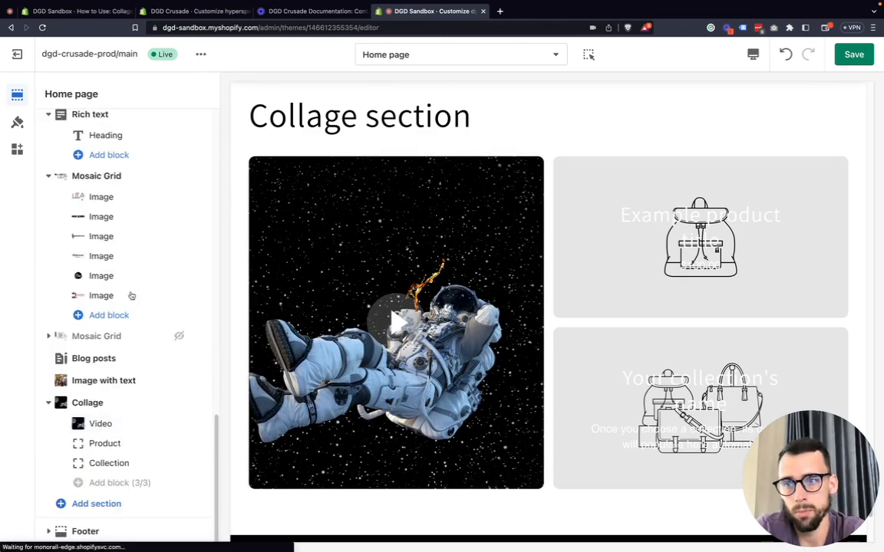
pyautogui.click(115, 444)
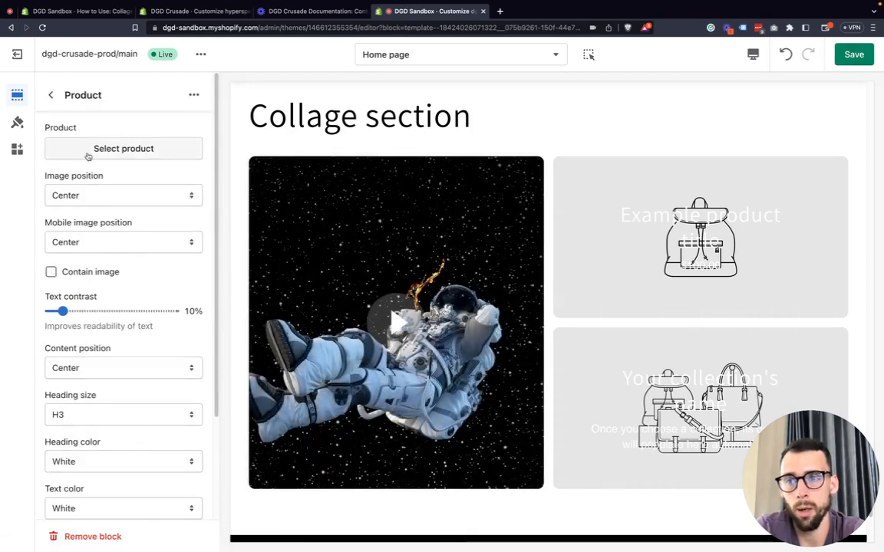
pyautogui.click(88, 155)
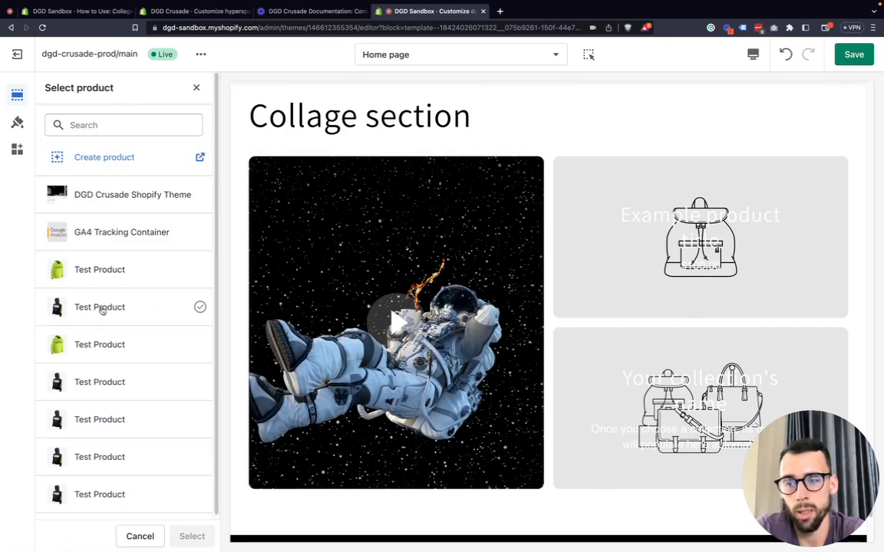
pyautogui.click(99, 273)
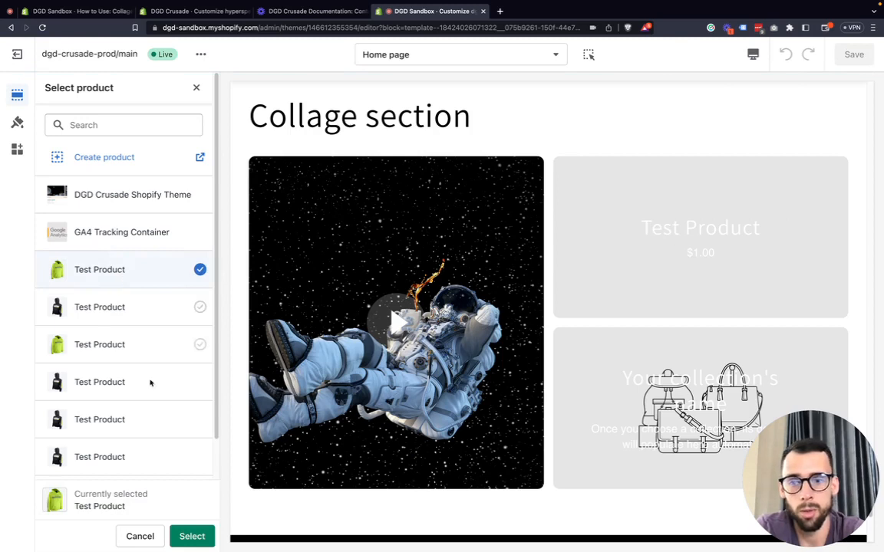
pyautogui.click(192, 536)
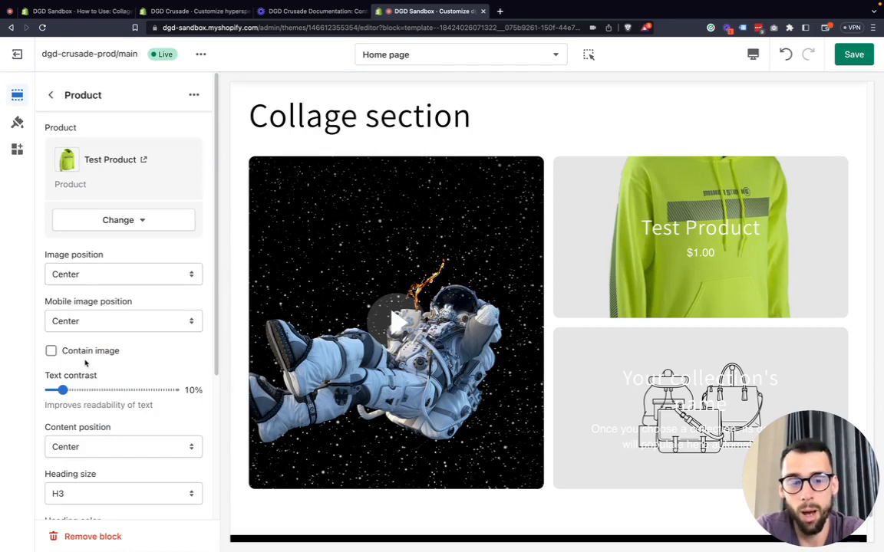
# - Try the Top image position for the Product block, return it to Center, and turn on image containment
pyautogui.click(100, 275)
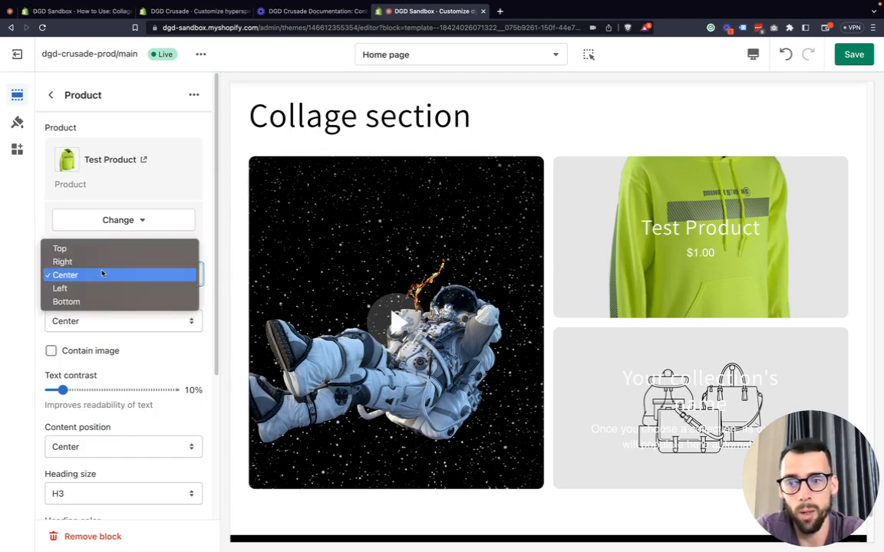
pyautogui.click(101, 250)
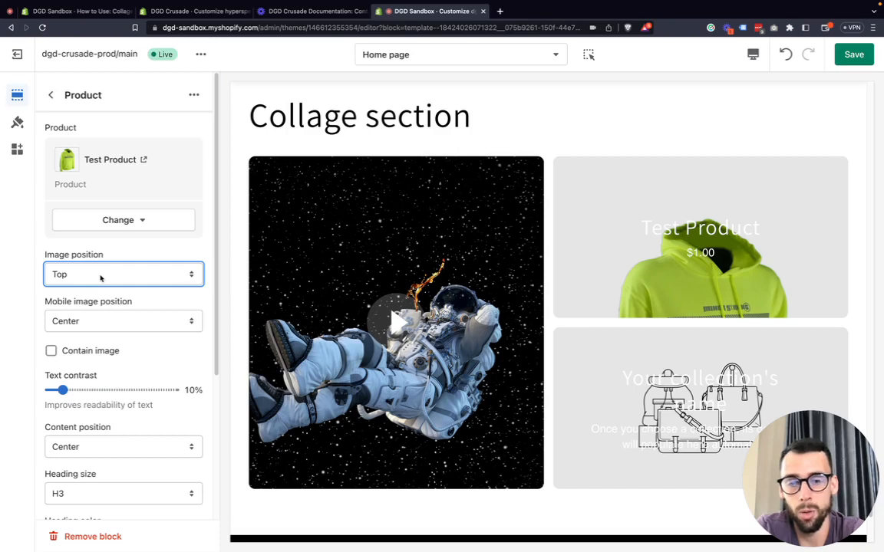
pyautogui.click(100, 278)
pyautogui.click(92, 302)
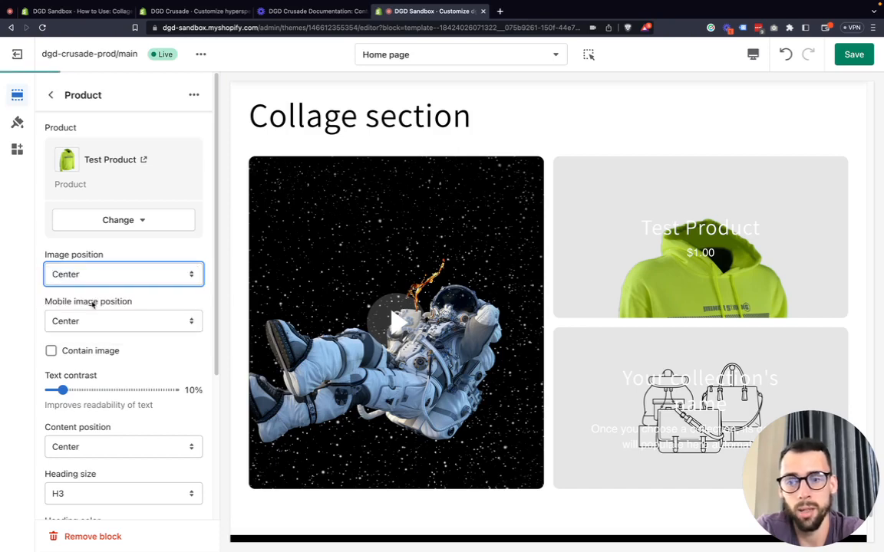
pyautogui.click(71, 353)
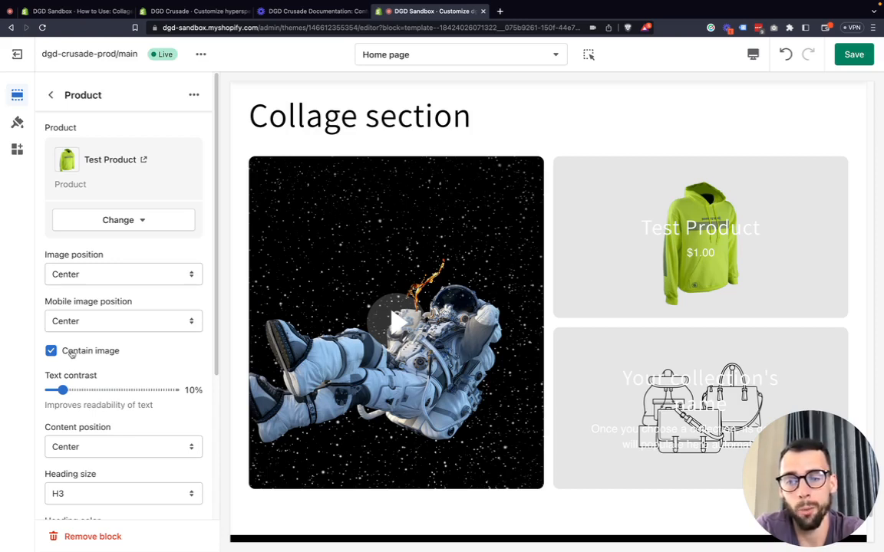
# - Set the Collage section's minimum desktop height to 750px and look over the enlarged blocks in the preview
pyautogui.click(50, 95)
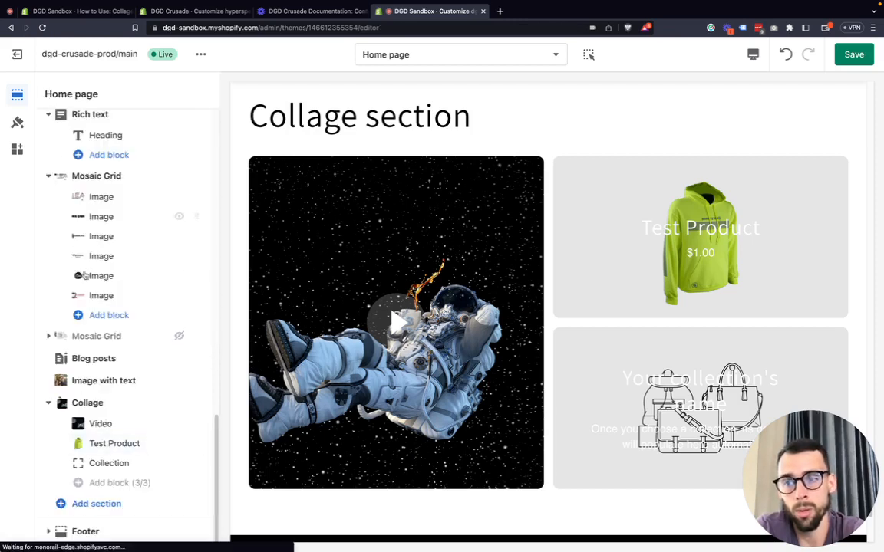
pyautogui.click(87, 403)
pyautogui.scroll(-3, 88, 407)
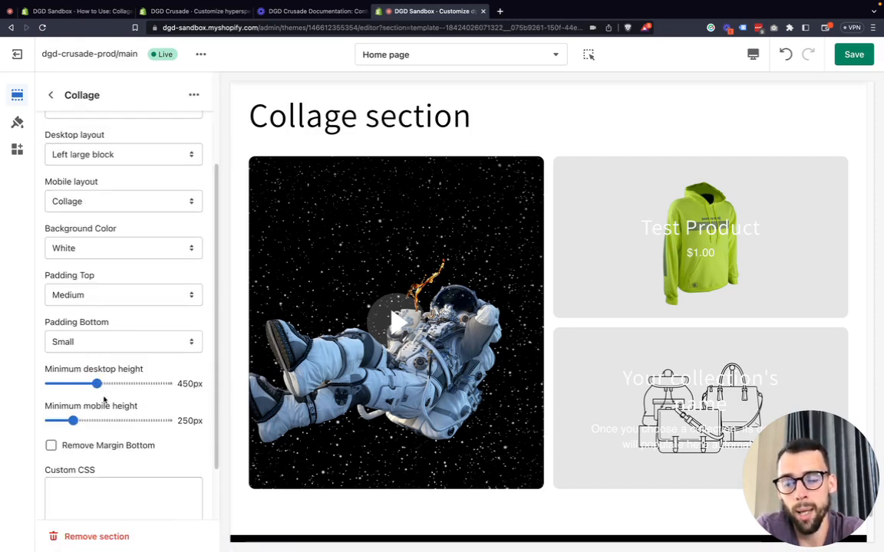
pyautogui.moveTo(99, 384); pyautogui.dragTo(167, 386)
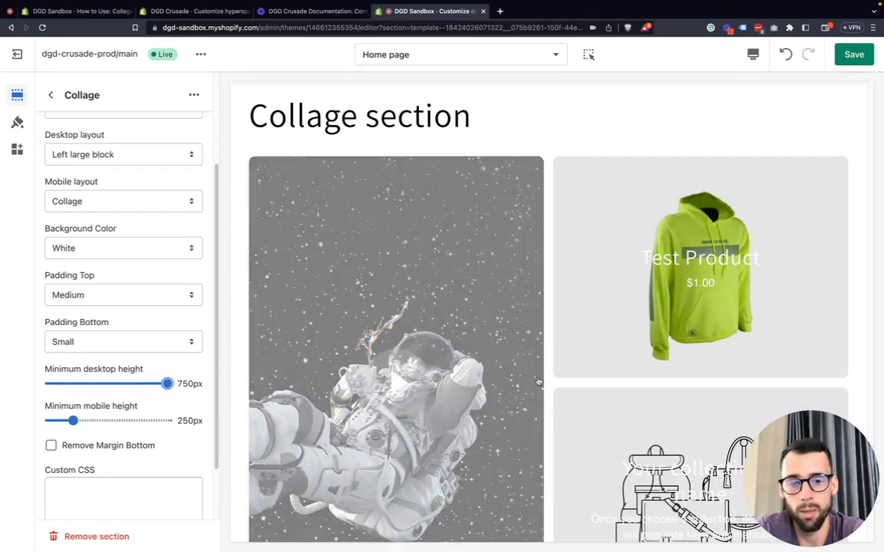
pyautogui.scroll(-1, 484, 359)
pyautogui.scroll(-1, 484, 358)
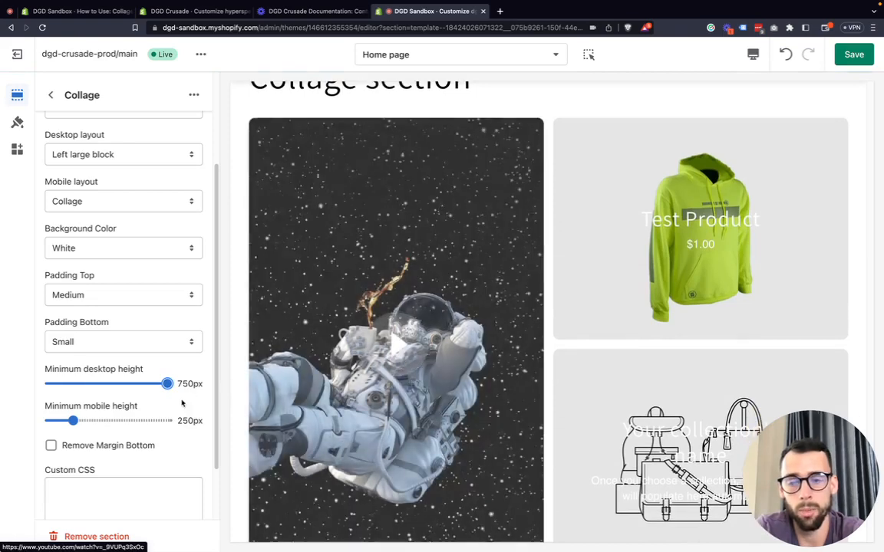
pyautogui.scroll(-3, 427, 240)
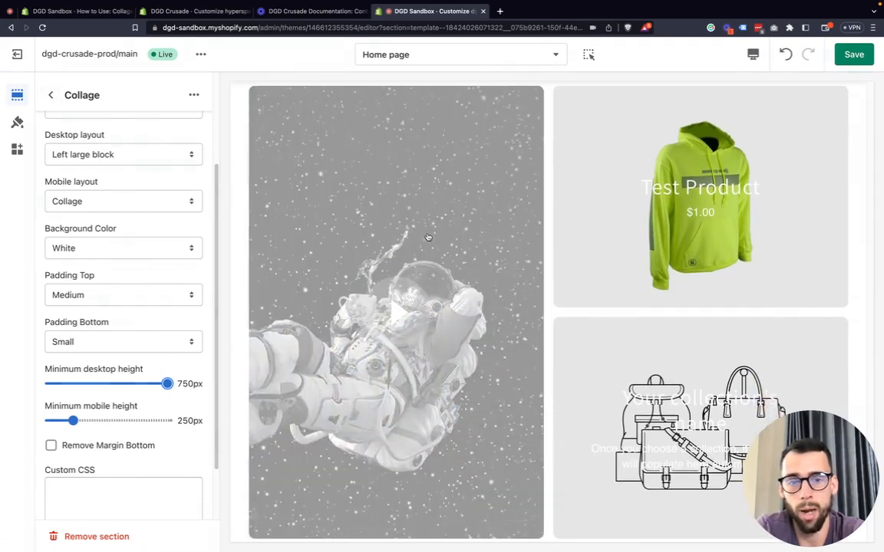
pyautogui.scroll(3, 427, 240)
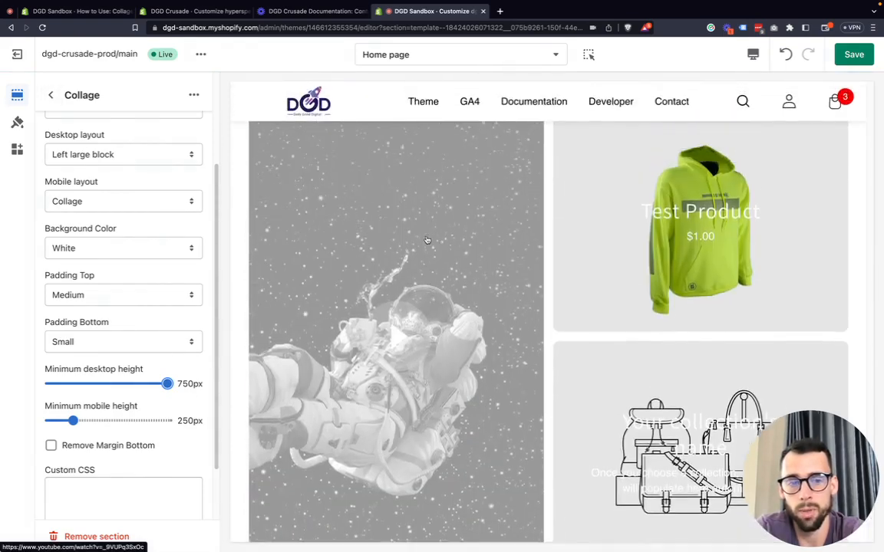
# - Try the Product block's image uncontained in the Center and Top positions, and restore Center with containment on
pyautogui.click(49, 96)
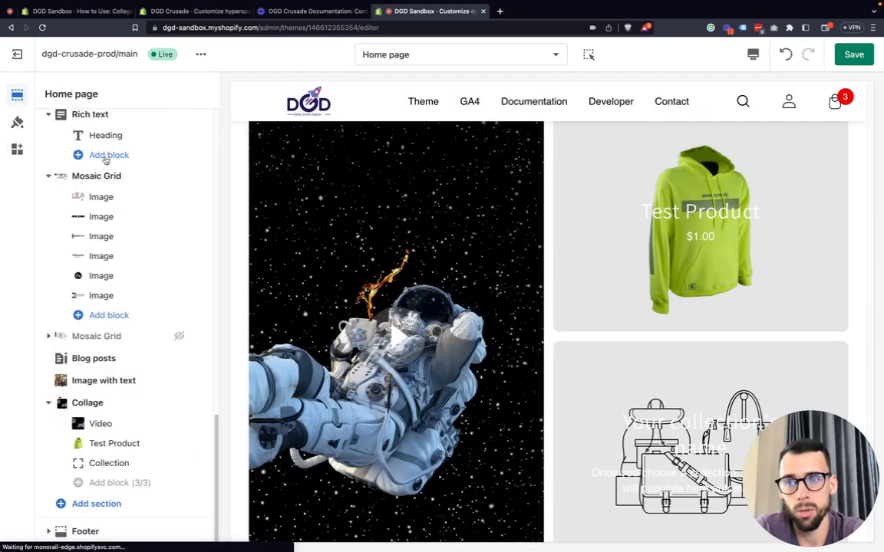
pyautogui.click(114, 443)
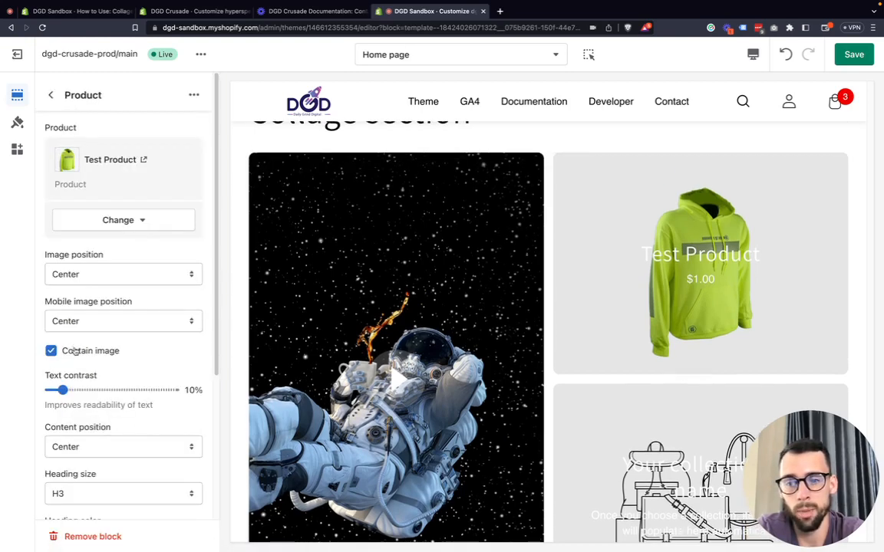
pyautogui.click(76, 352)
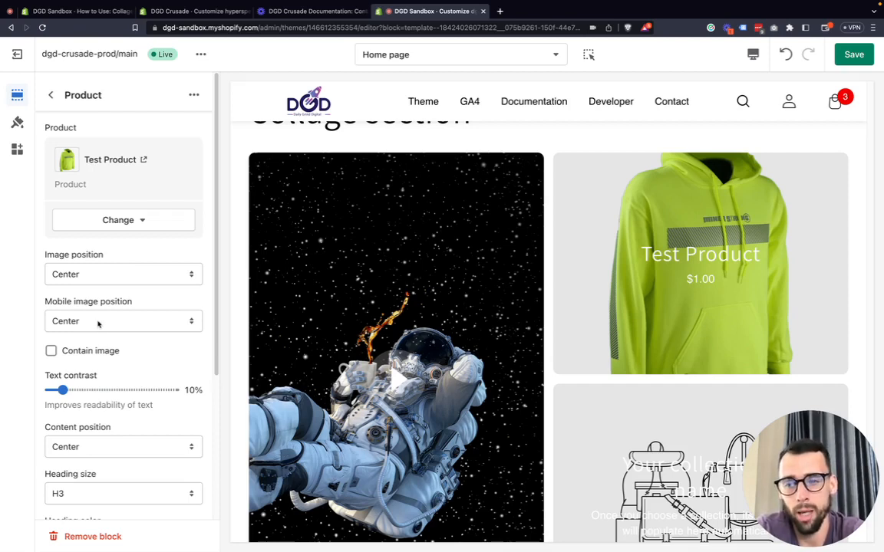
pyautogui.click(100, 274)
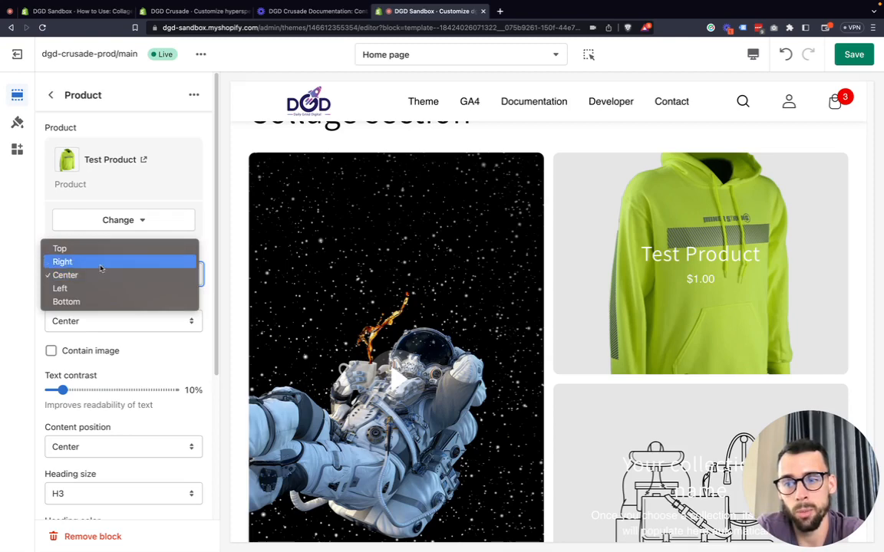
pyautogui.click(98, 248)
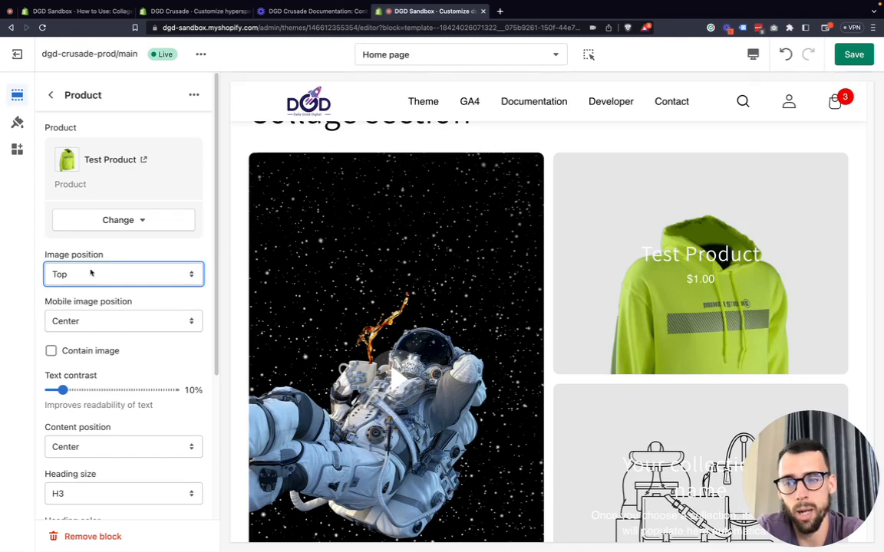
pyautogui.click(91, 275)
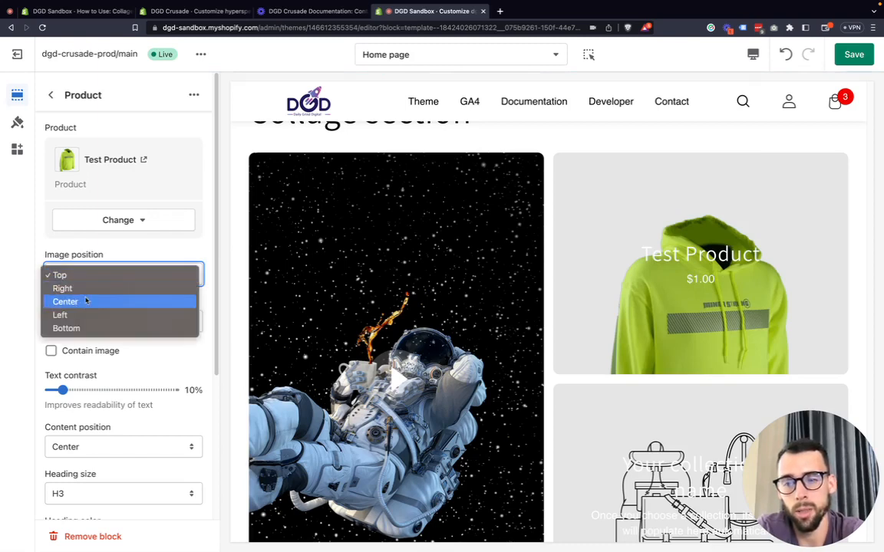
pyautogui.click(86, 301)
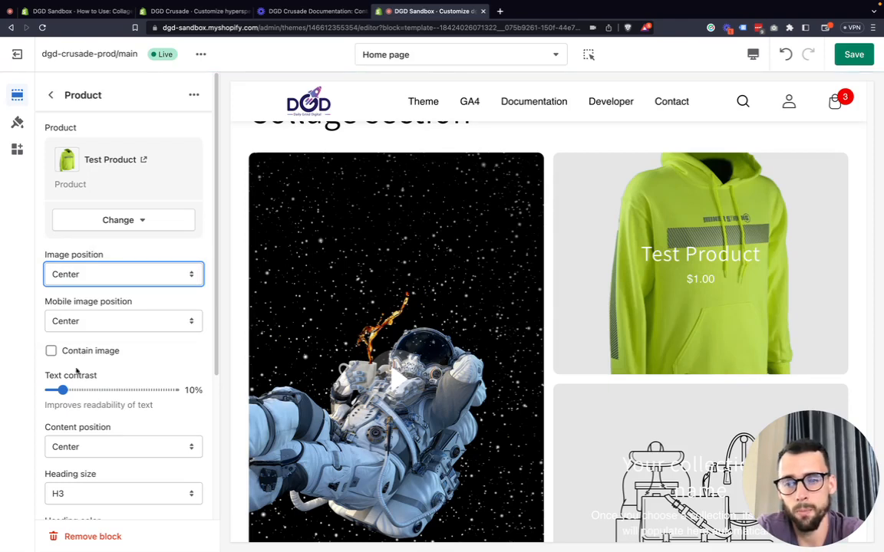
pyautogui.click(86, 353)
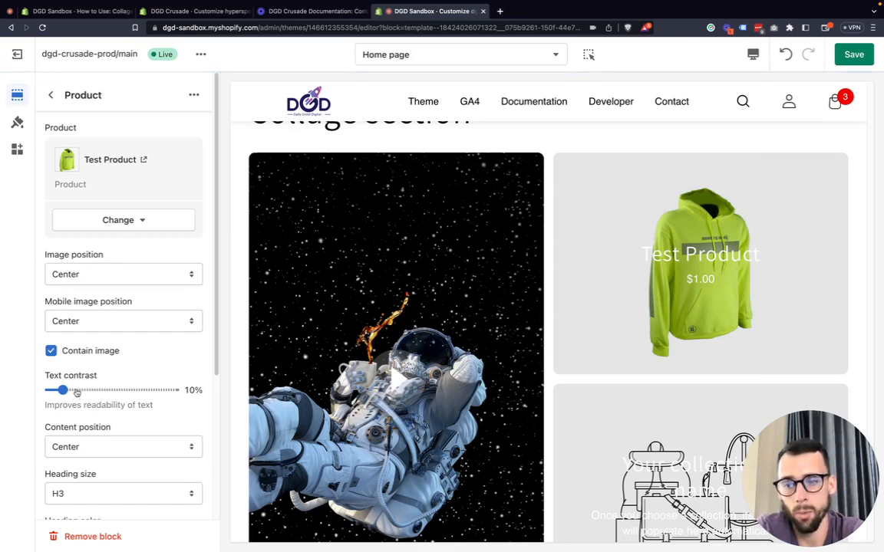
# - Set the Product block's text contrast to 30% and its content position to Bottom left
pyautogui.click(78, 391)
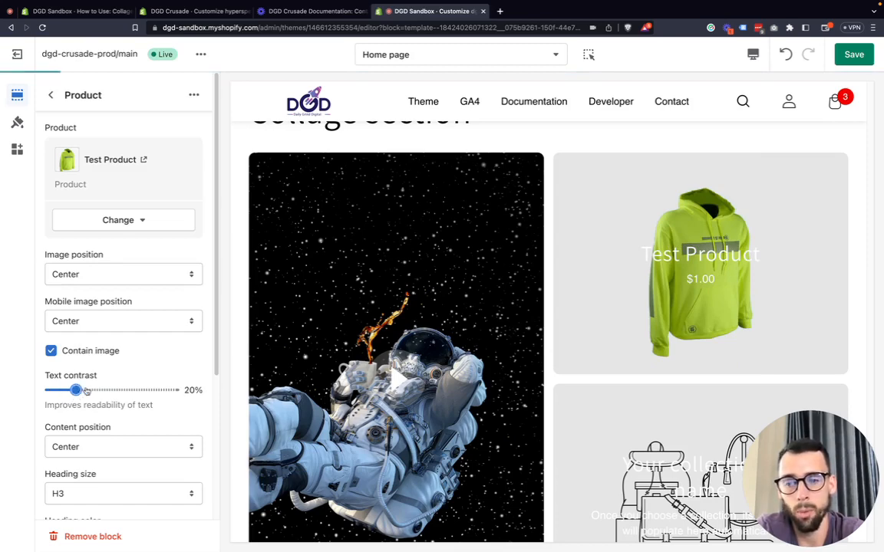
pyautogui.moveTo(75, 391); pyautogui.dragTo(88, 391)
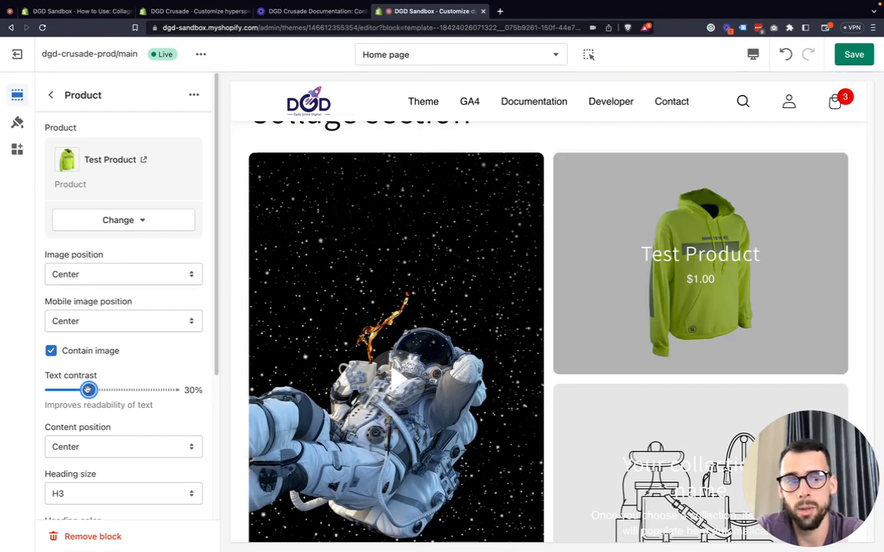
pyautogui.scroll(-1, 100, 390)
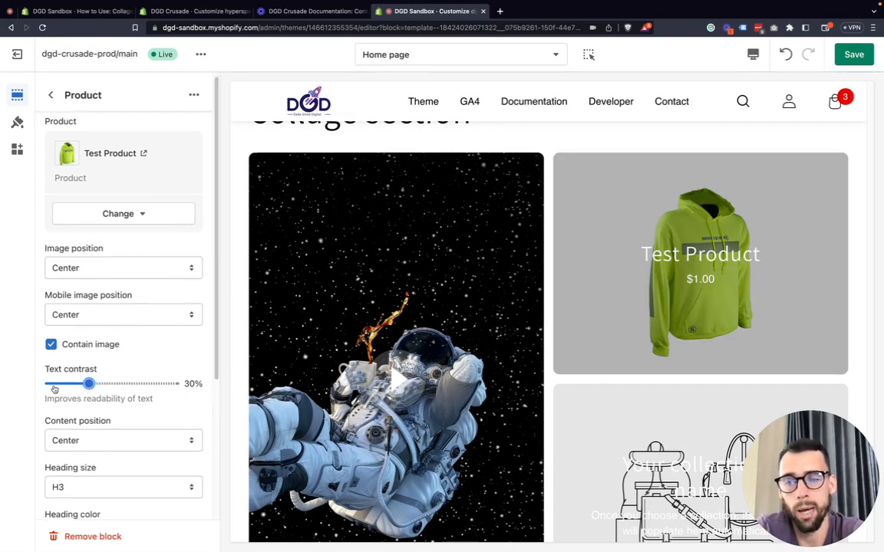
pyautogui.scroll(-3, 119, 399)
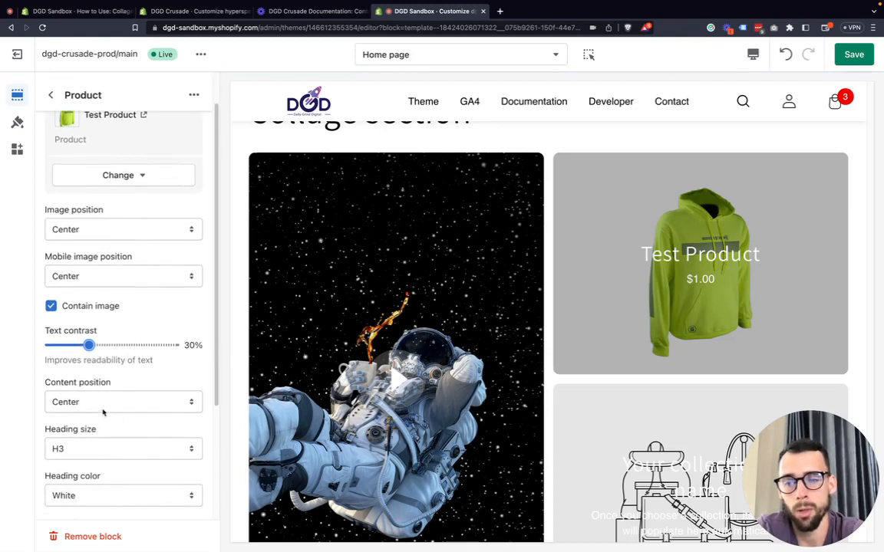
pyautogui.click(103, 408)
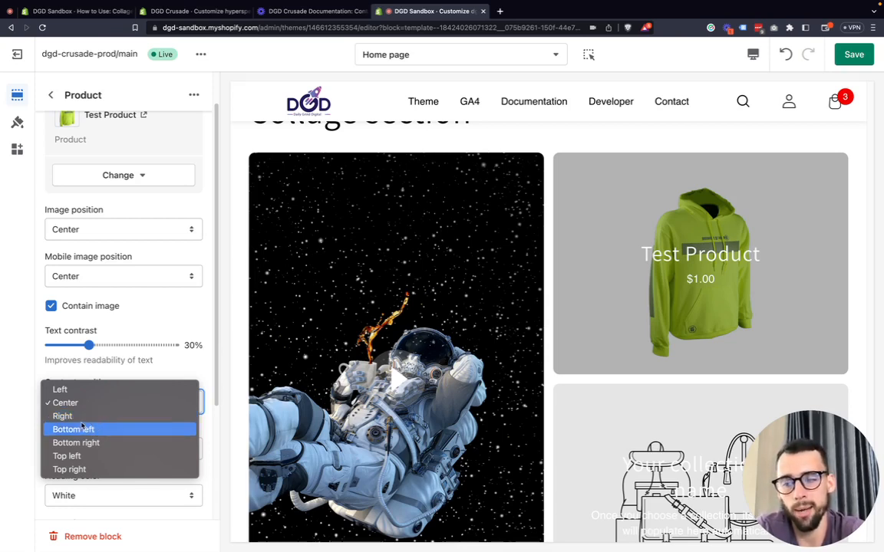
pyautogui.click(95, 432)
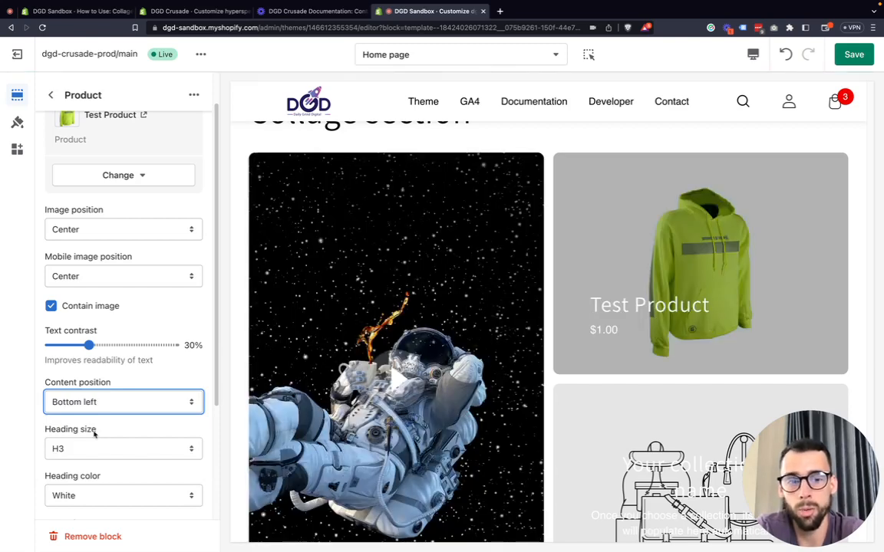
# - Review the Product block's other content positions while keeping Bottom left, and set the heading size to H4
pyautogui.click(96, 406)
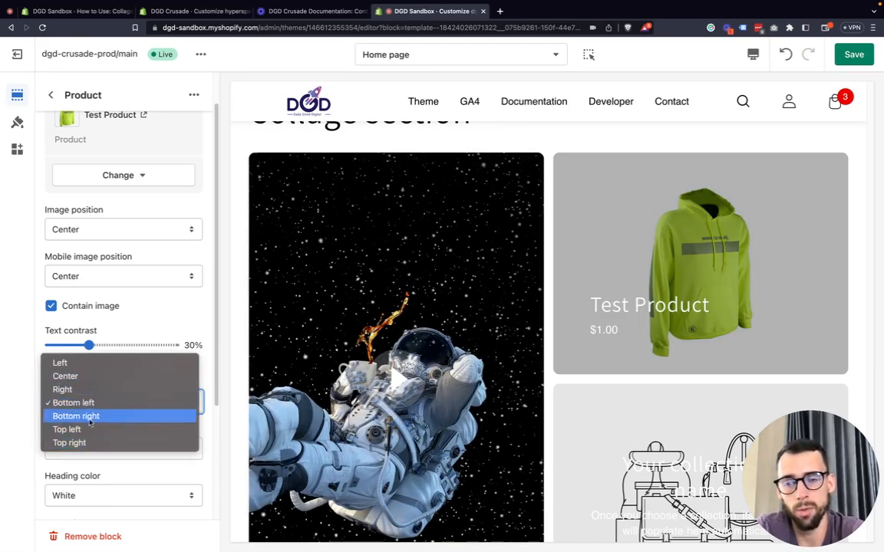
pyautogui.click(26, 402)
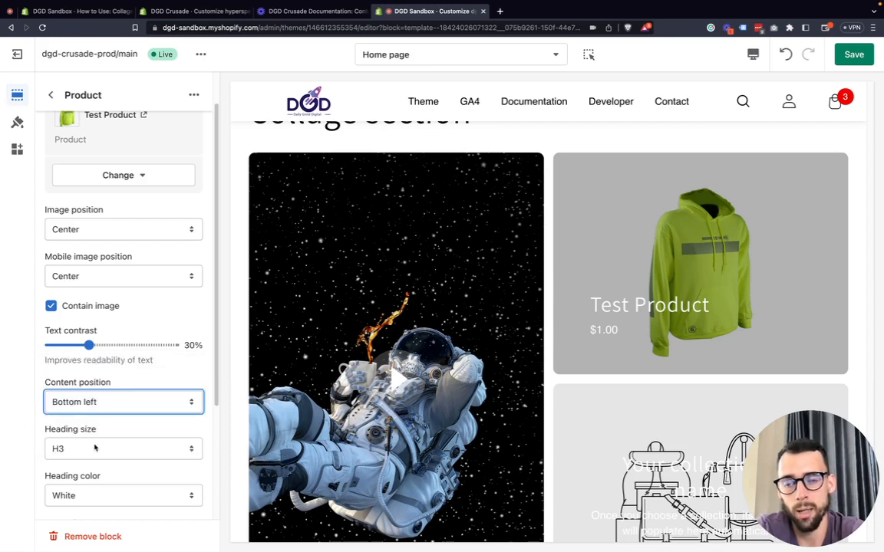
pyautogui.click(100, 406)
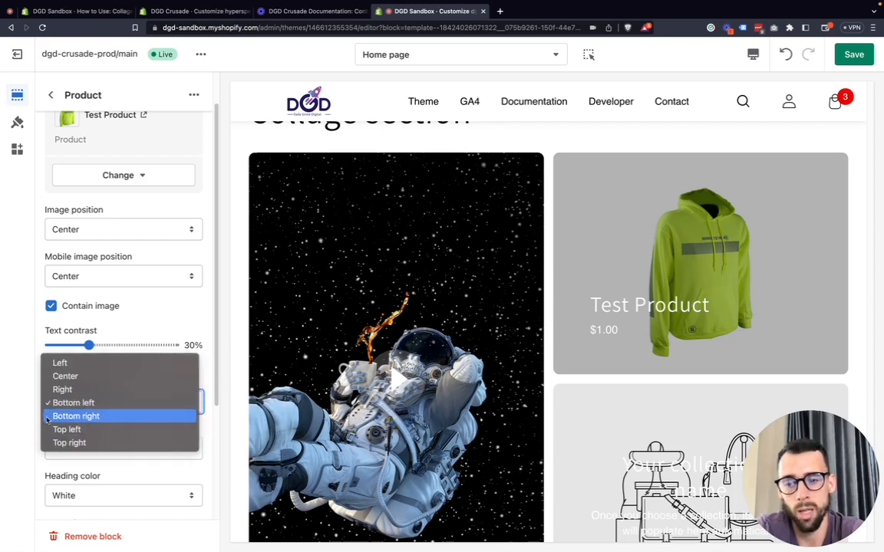
pyautogui.click(27, 380)
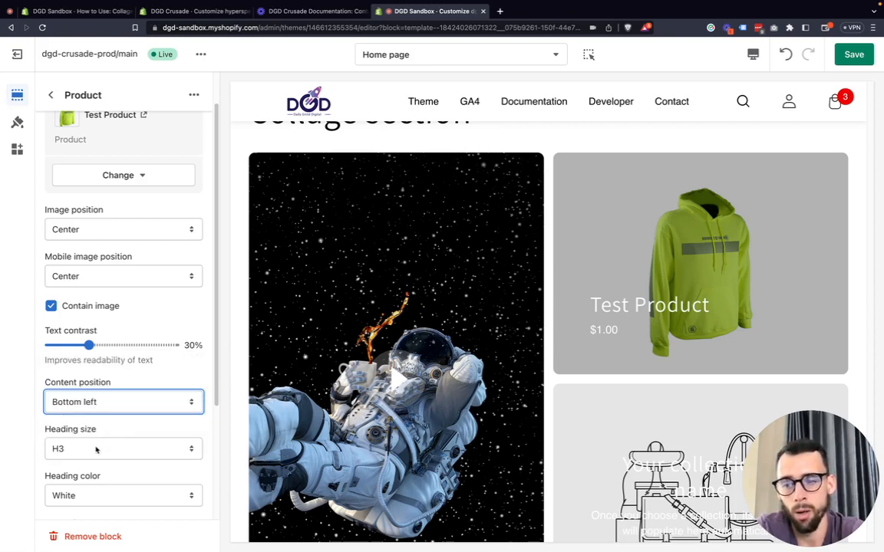
pyautogui.click(96, 450)
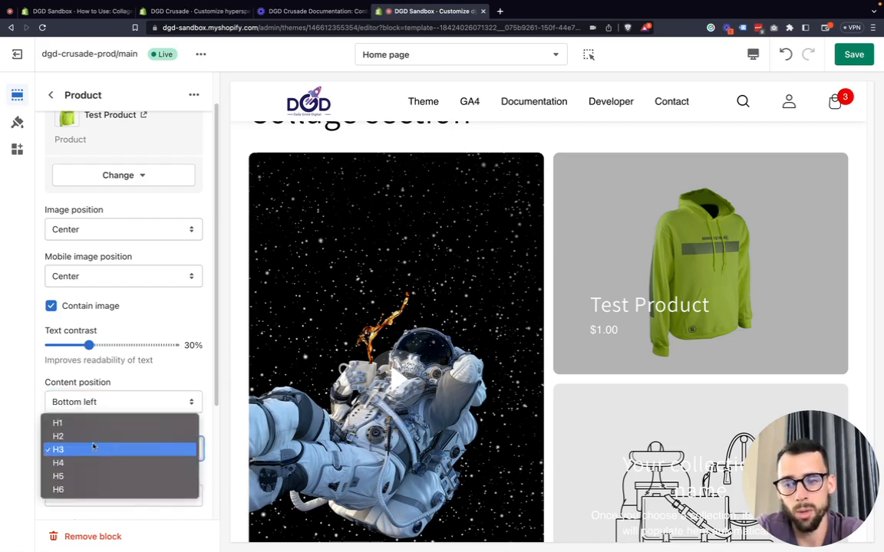
pyautogui.click(89, 464)
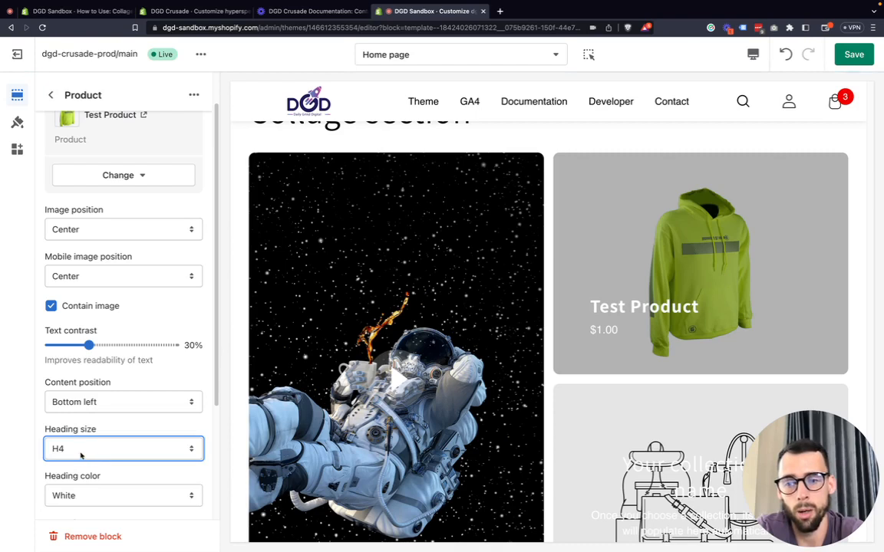
# - Try heading size H3 on the Product block and restore H4
pyautogui.scroll(-1, 84, 457)
pyautogui.click(86, 450)
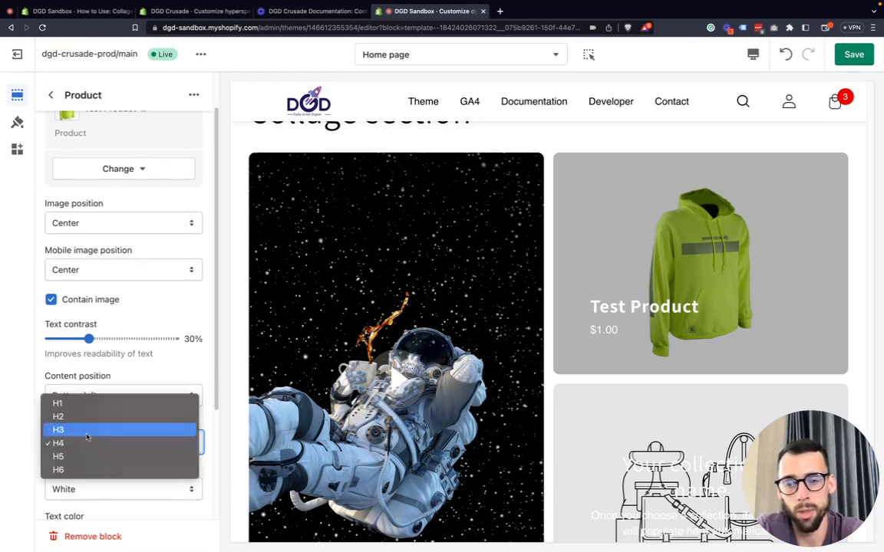
pyautogui.click(86, 431)
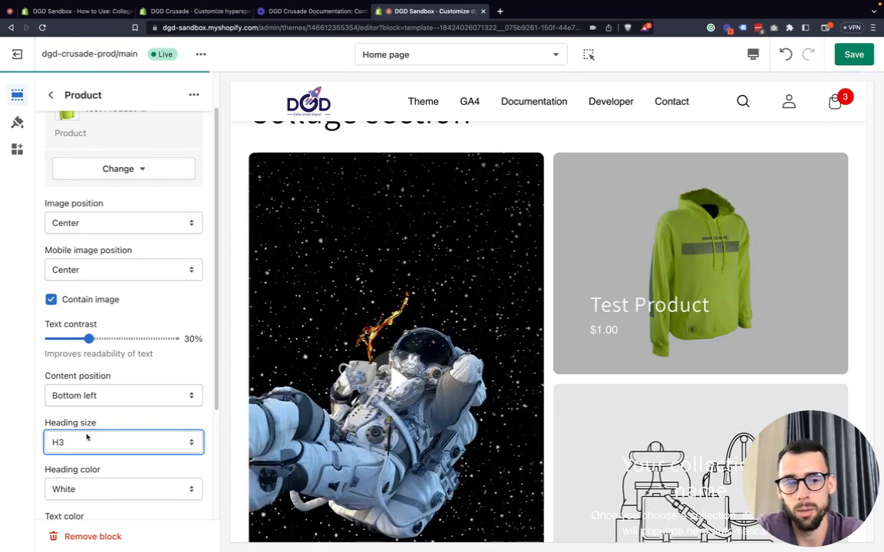
pyautogui.click(86, 441)
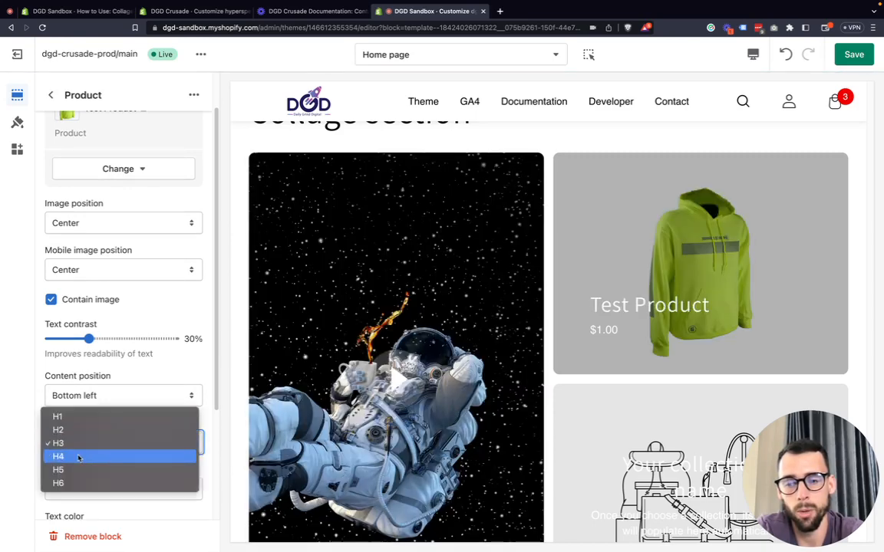
pyautogui.click(78, 458)
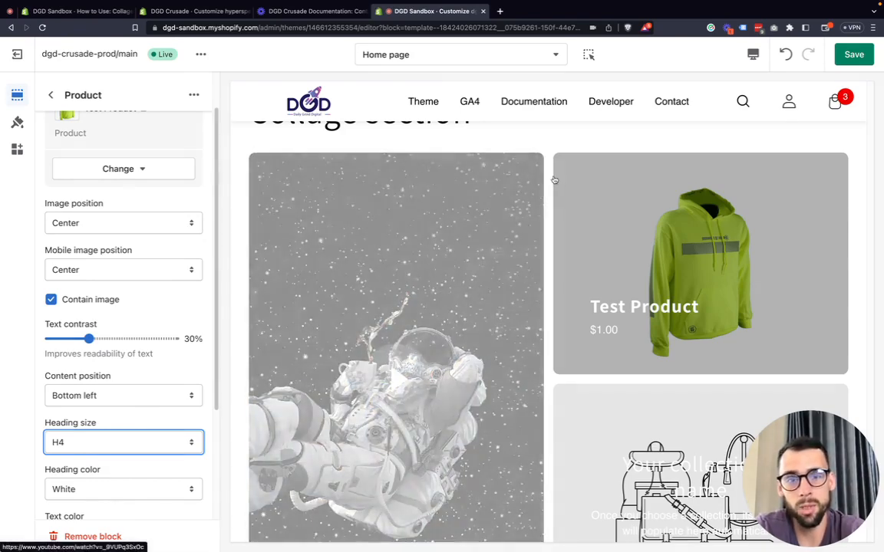
# - Try the Gradient and Primary Color heading colors on the Product block, and restore White
pyautogui.scroll(-2, 563, 165)
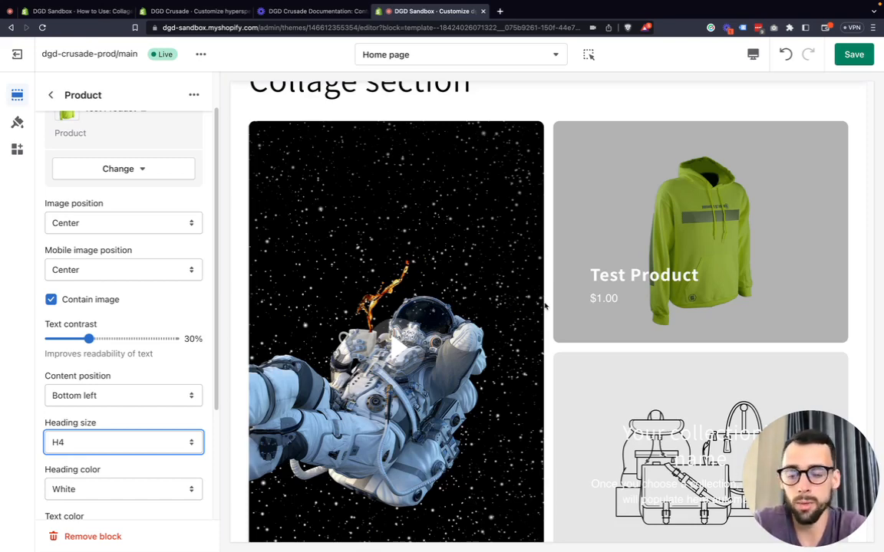
pyautogui.scroll(-1, 93, 399)
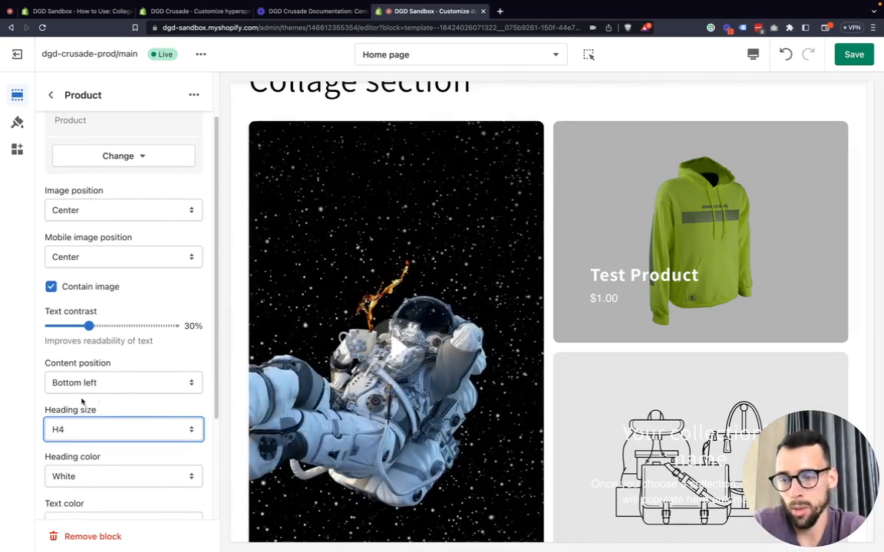
pyautogui.scroll(-1, 92, 399)
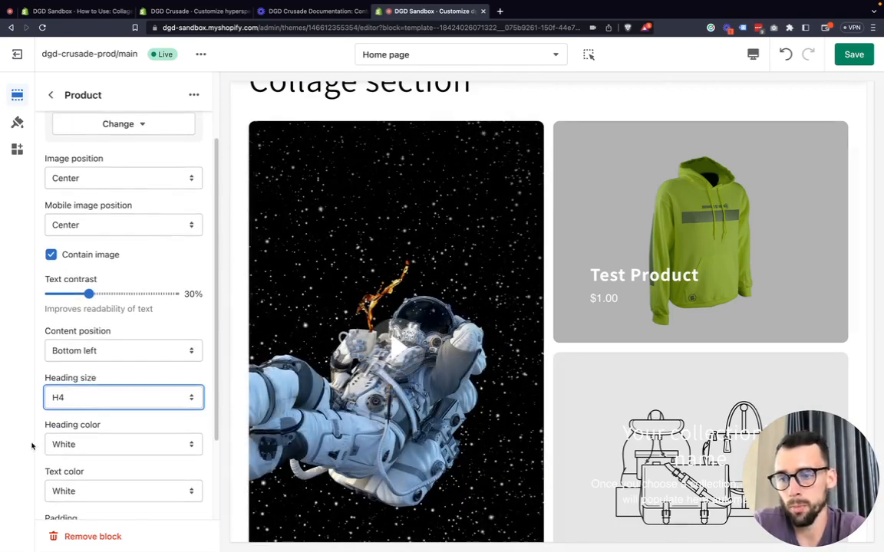
pyautogui.scroll(-1, 81, 432)
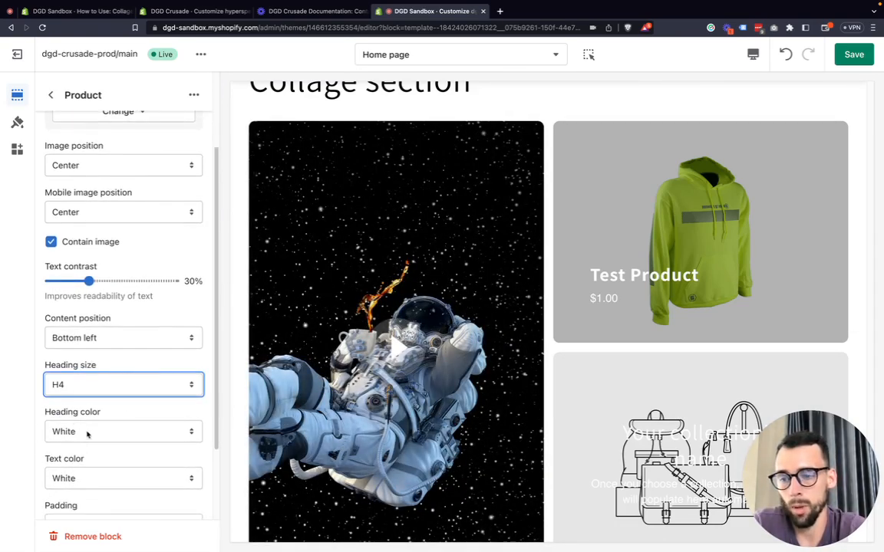
pyautogui.click(87, 434)
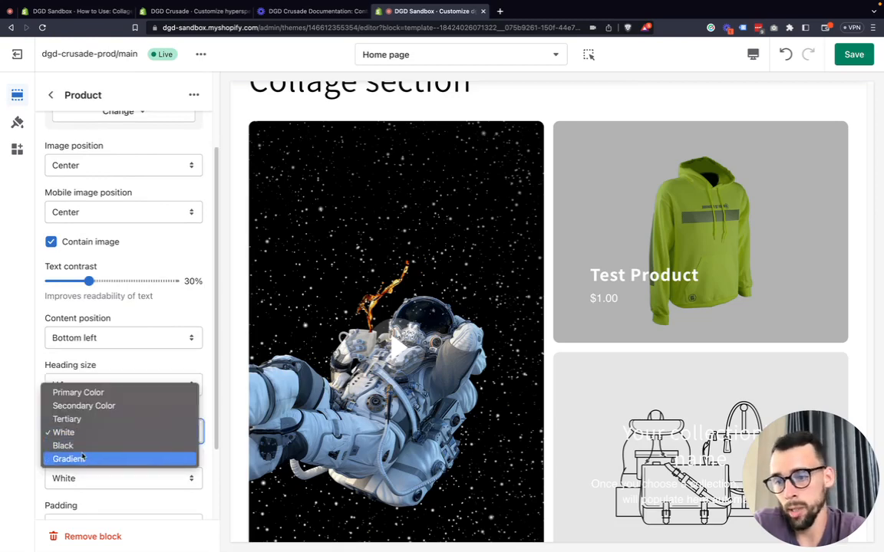
pyautogui.click(77, 458)
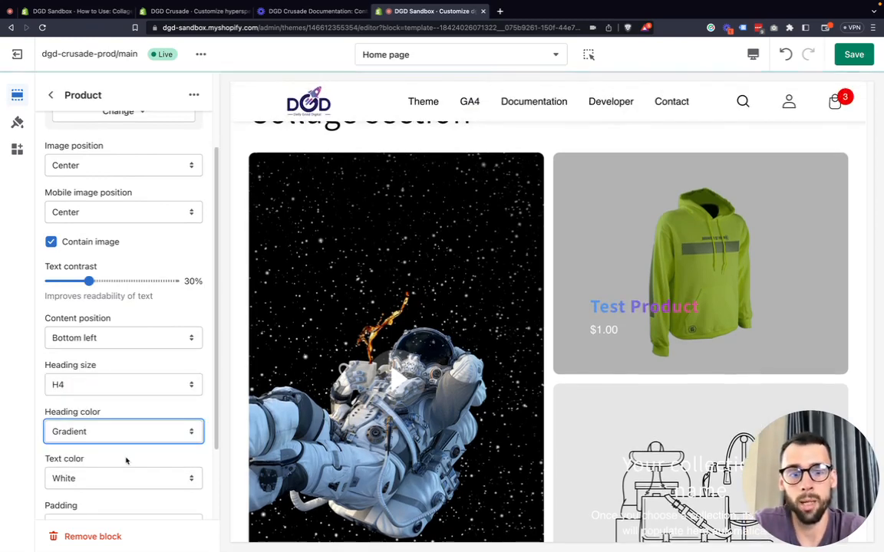
pyautogui.click(97, 440)
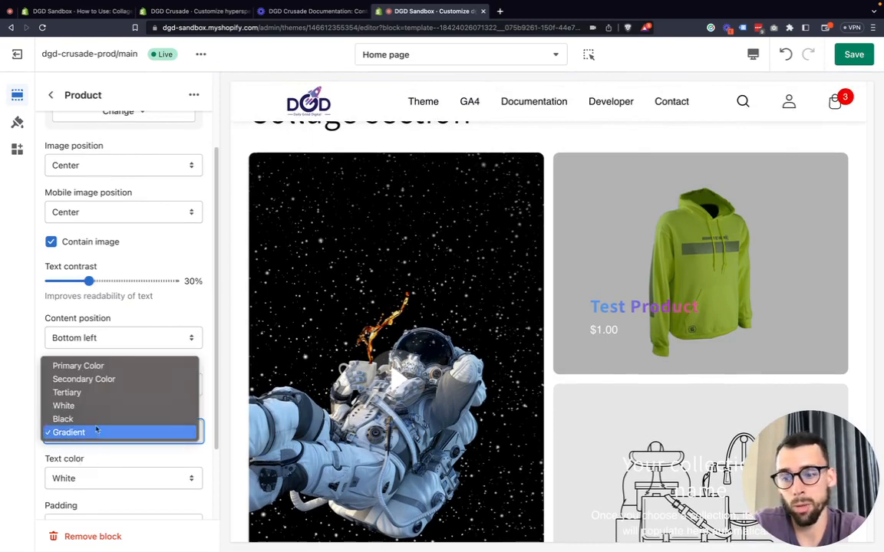
pyautogui.click(101, 367)
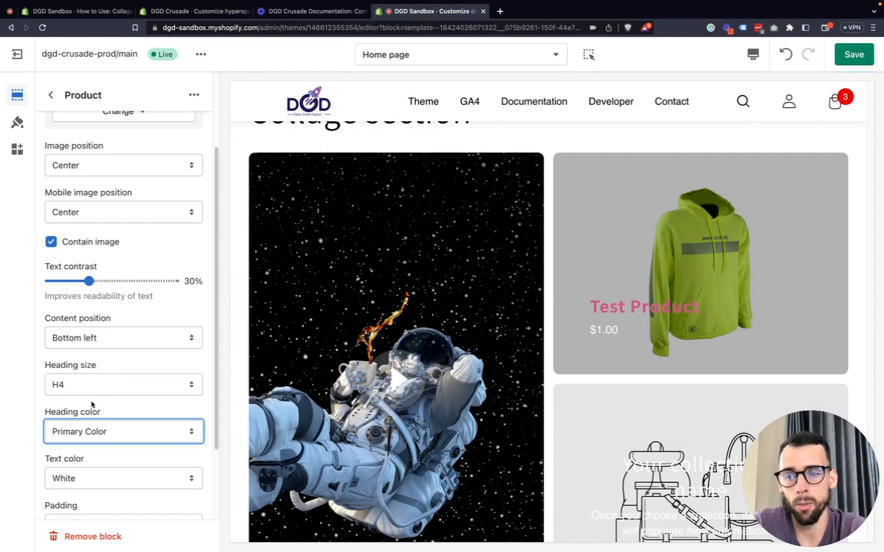
pyautogui.click(88, 430)
pyautogui.click(90, 473)
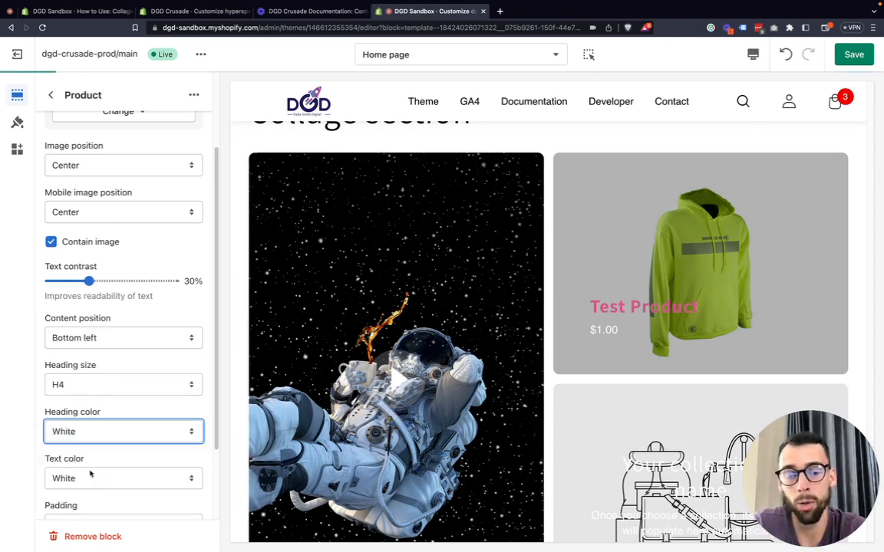
# - Try the Tertiary and Secondary Color text colors on the Product block's price, and restore White
pyautogui.scroll(-1, 54, 424)
pyautogui.scroll(-2, 54, 424)
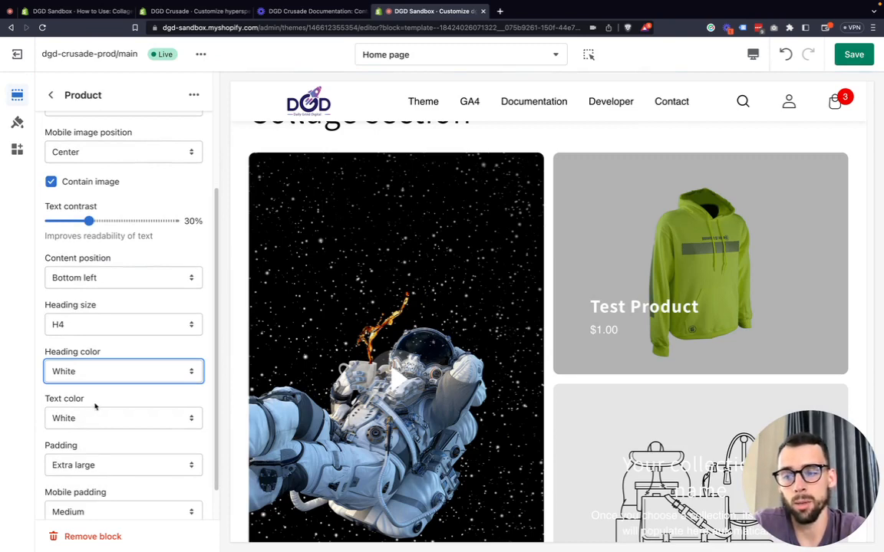
pyautogui.scroll(-2, 94, 407)
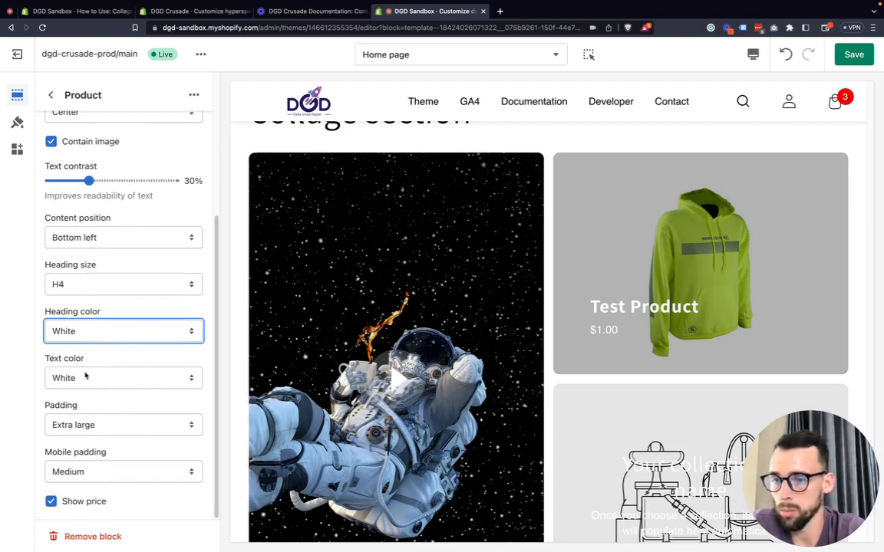
pyautogui.click(85, 375)
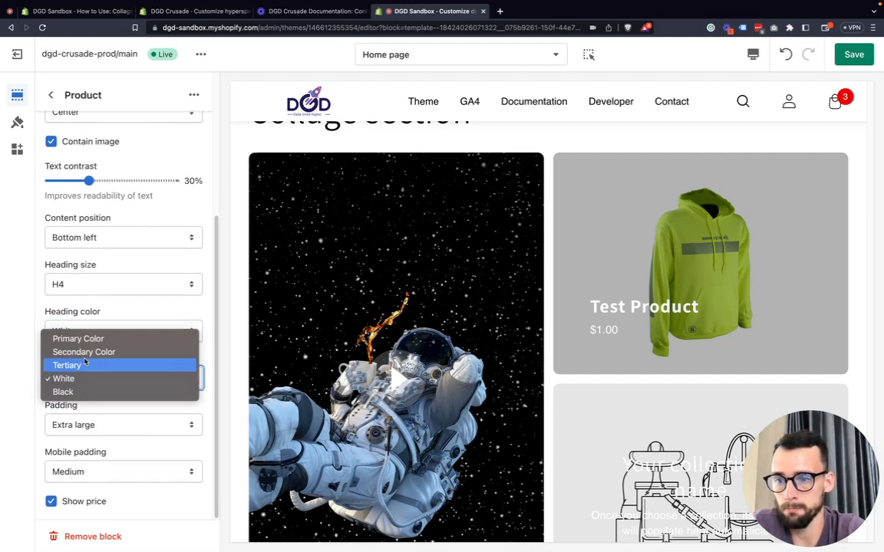
pyautogui.click(85, 365)
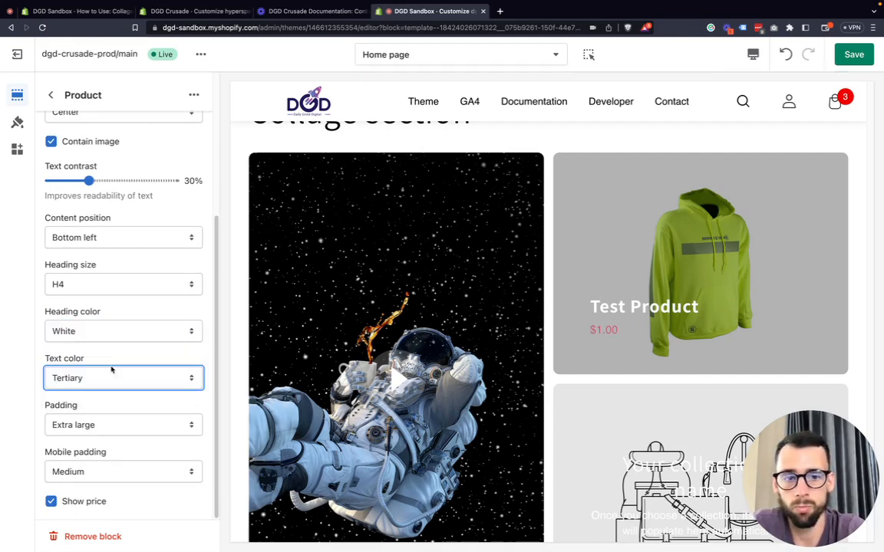
pyautogui.click(105, 384)
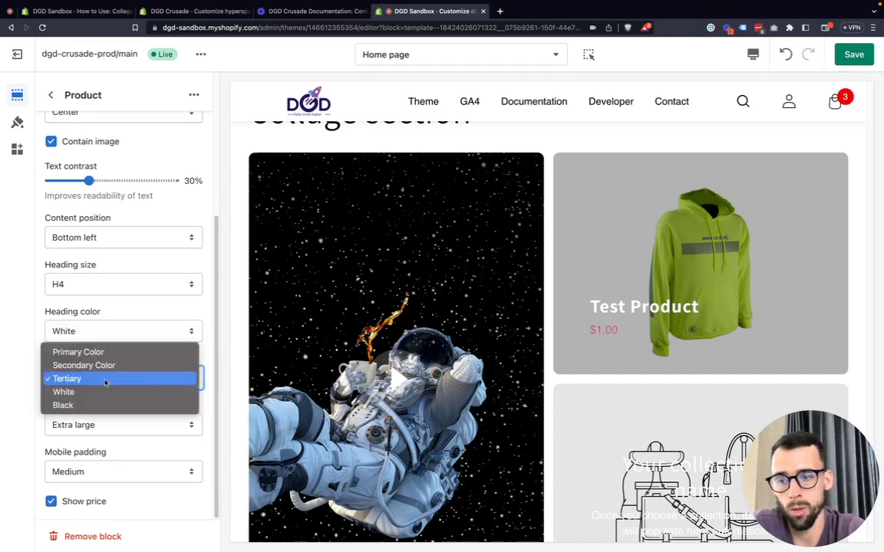
pyautogui.click(98, 365)
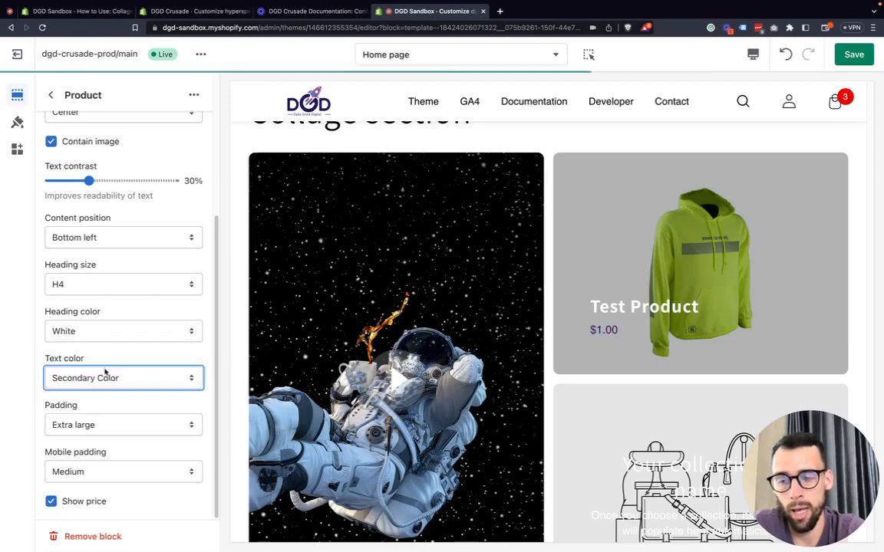
pyautogui.click(104, 376)
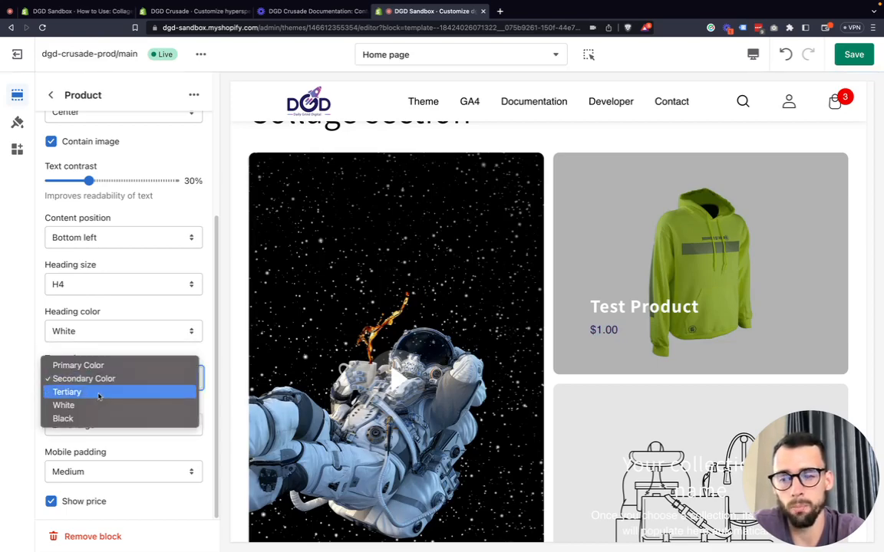
pyautogui.click(98, 394)
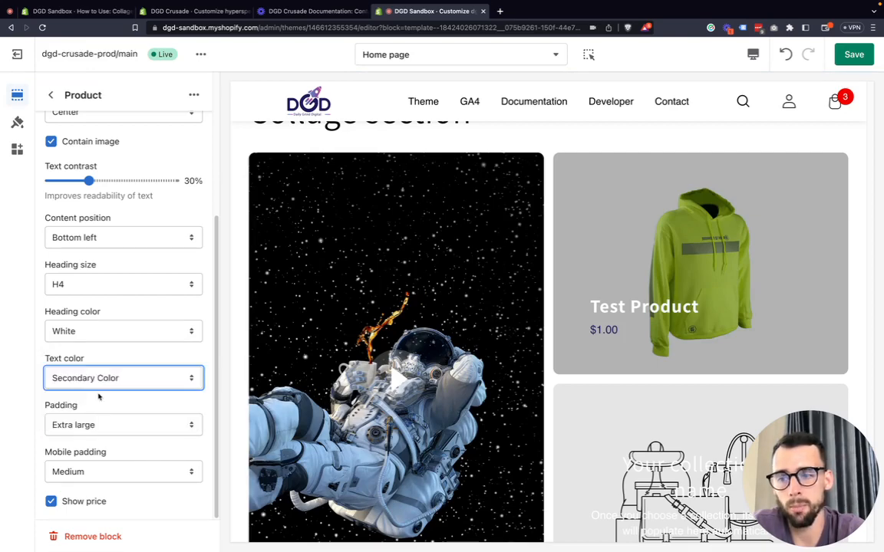
pyautogui.click(98, 379)
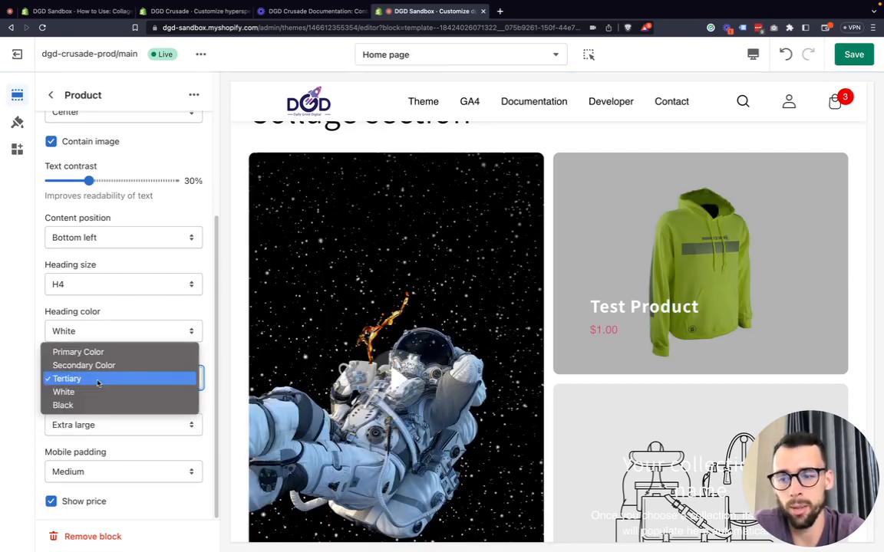
pyautogui.click(91, 392)
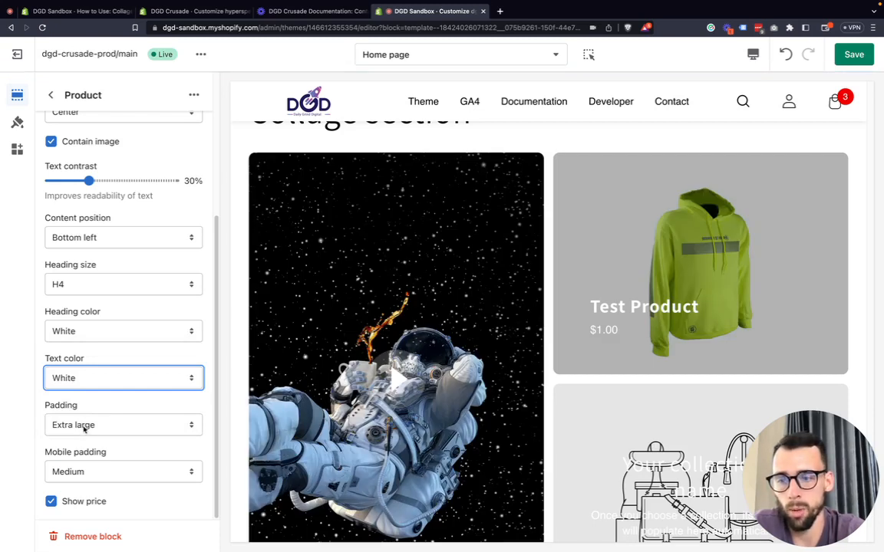
# - Hide the Product block's price and set its padding to Extra small
pyautogui.click(51, 501)
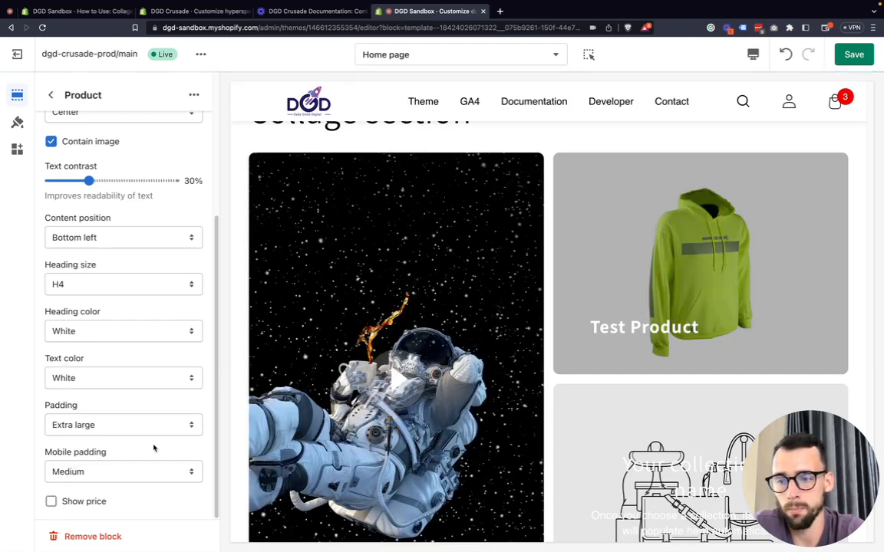
pyautogui.click(108, 426)
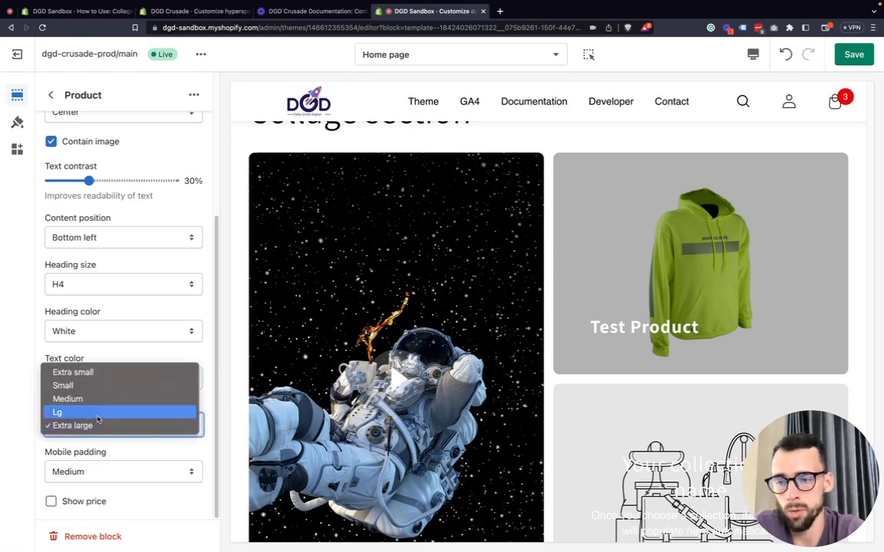
pyautogui.click(89, 372)
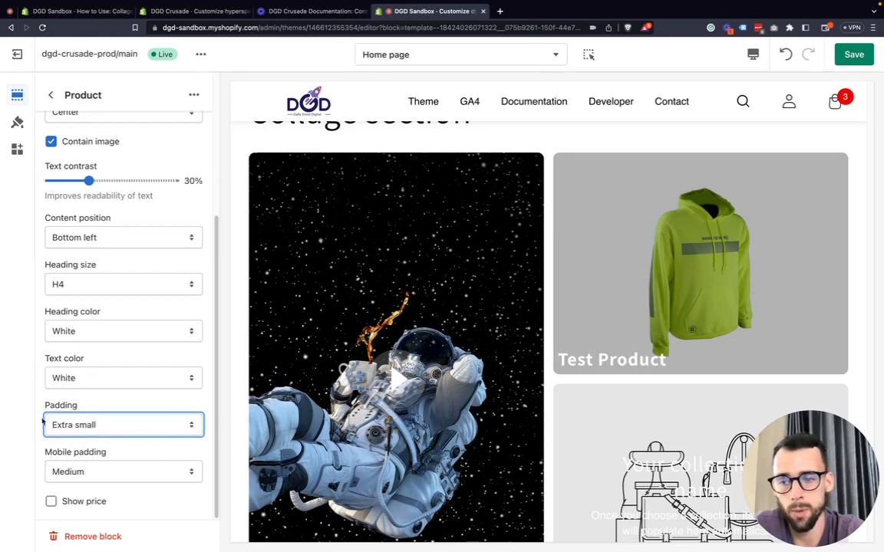
pyautogui.click(14, 429)
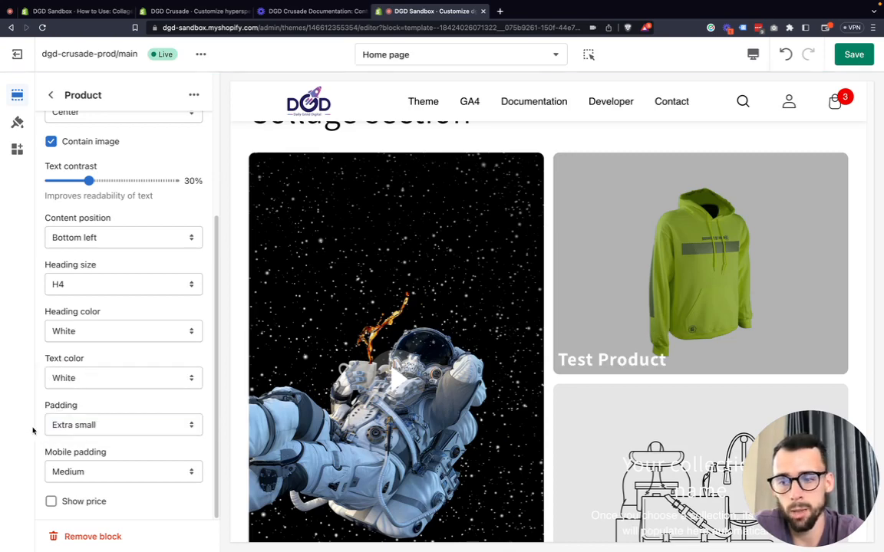
pyautogui.click(87, 429)
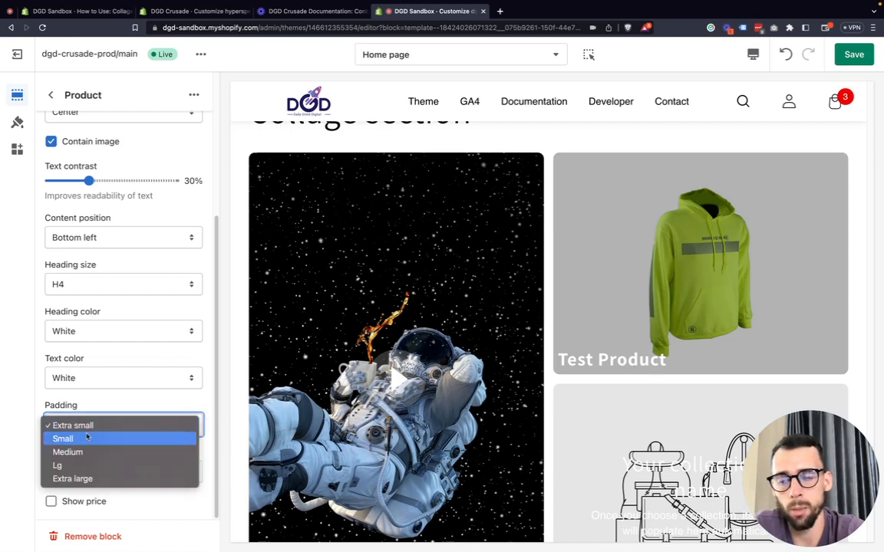
pyautogui.click(35, 439)
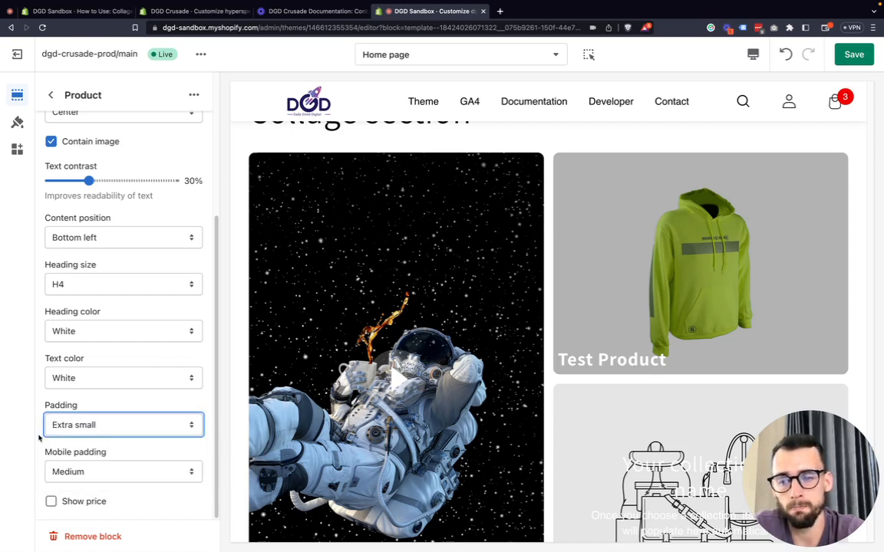
# - Try the Product block's padding at Small, Medium and Lg, and set it to Extra large
pyautogui.click(91, 432)
pyautogui.click(89, 438)
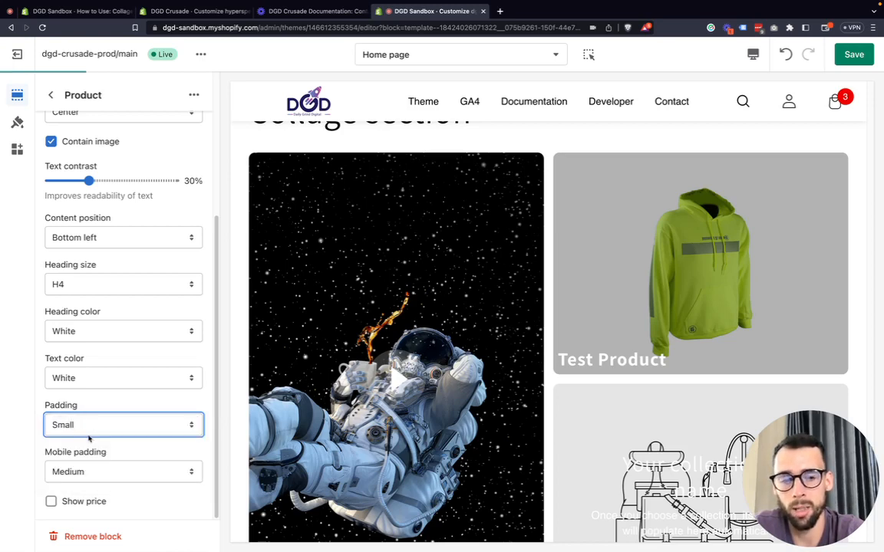
pyautogui.click(92, 427)
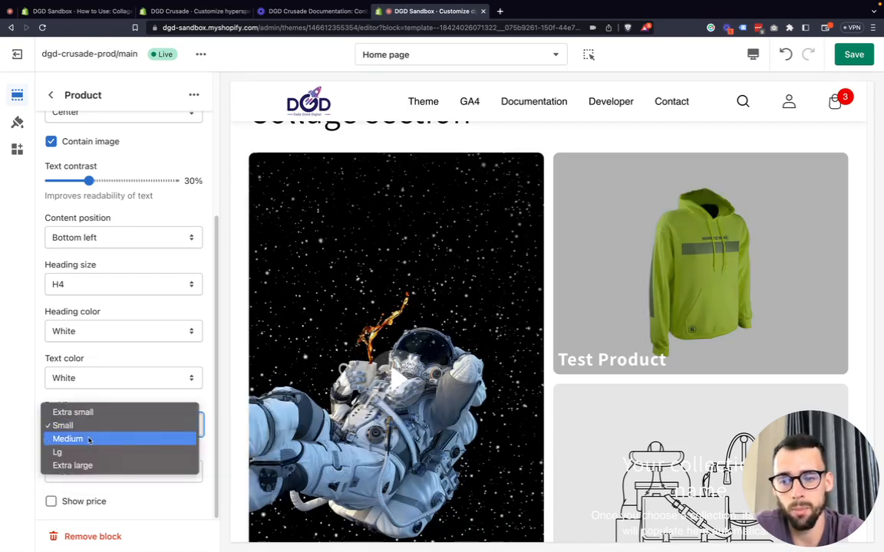
pyautogui.click(89, 439)
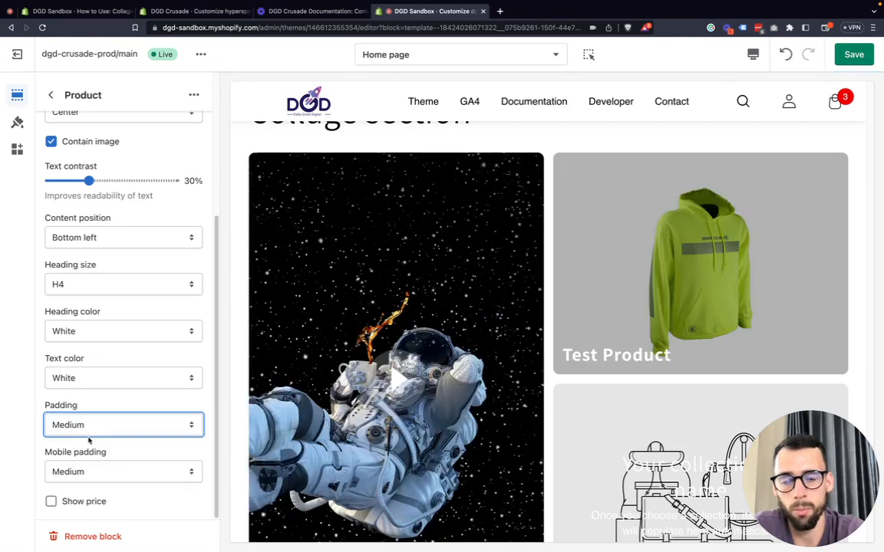
pyautogui.click(94, 431)
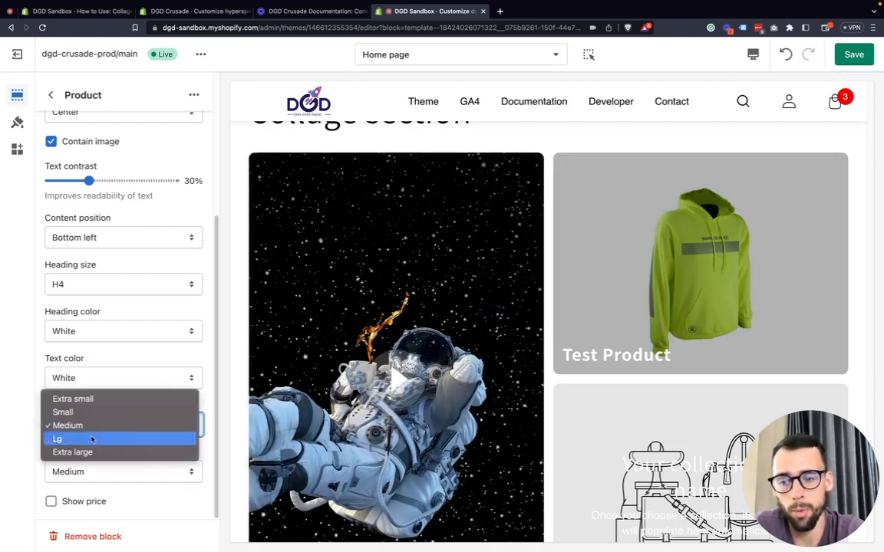
pyautogui.click(91, 439)
pyautogui.click(94, 424)
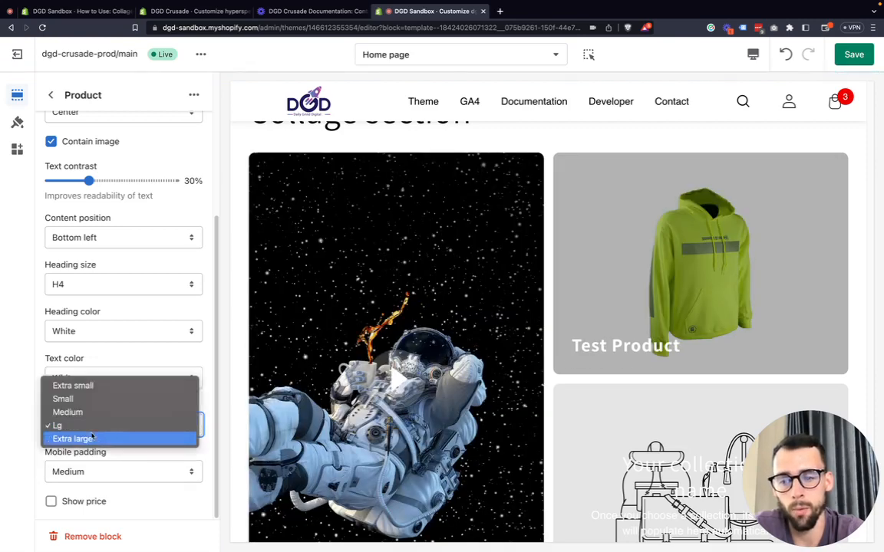
pyautogui.click(91, 438)
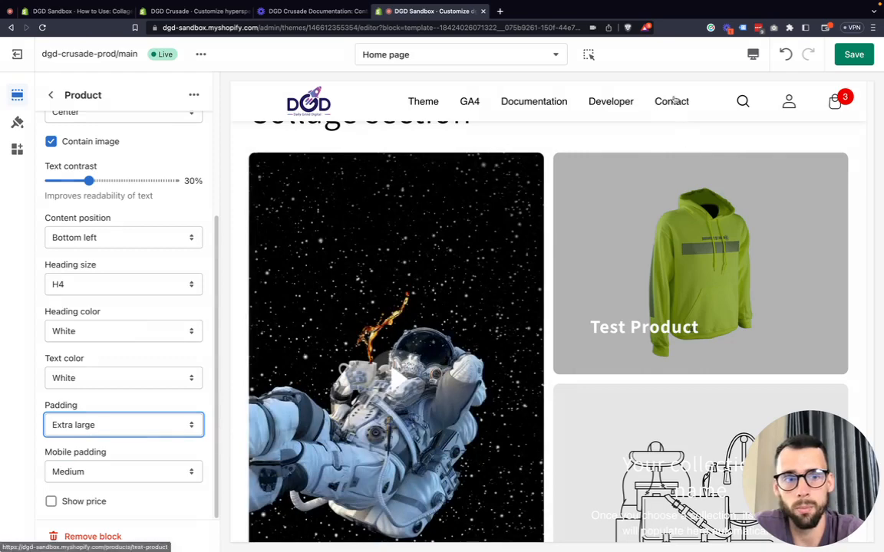
# - Switch the preview to the mobile view and bring the whole collage into sight
pyautogui.click(753, 55)
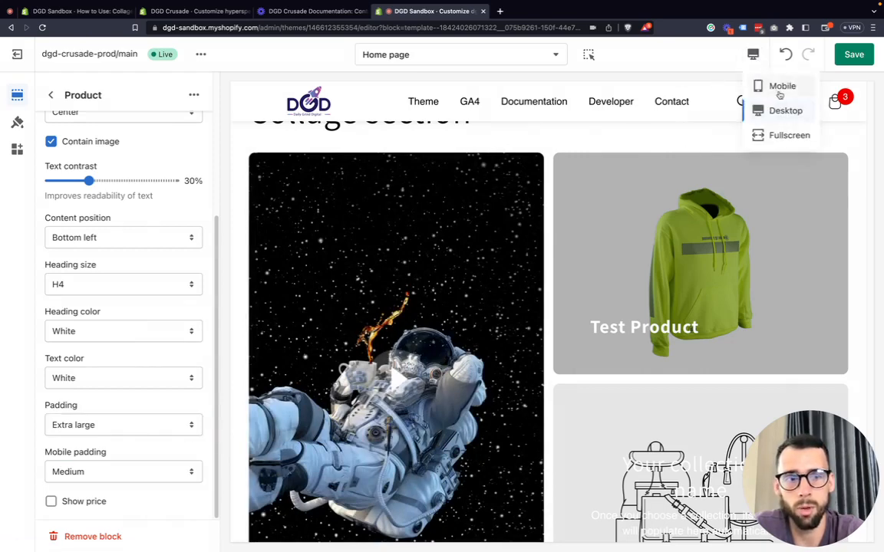
pyautogui.click(780, 88)
pyautogui.scroll(4, 555, 262)
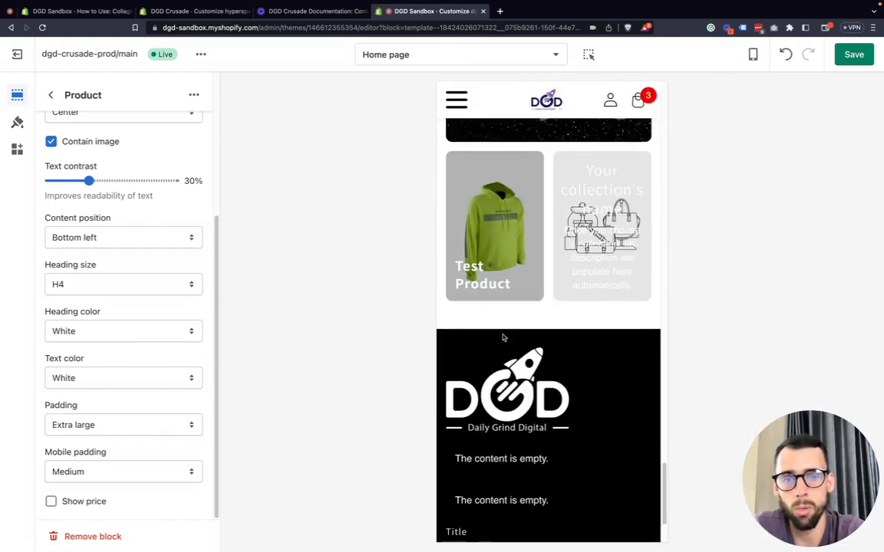
pyautogui.scroll(2, 473, 349)
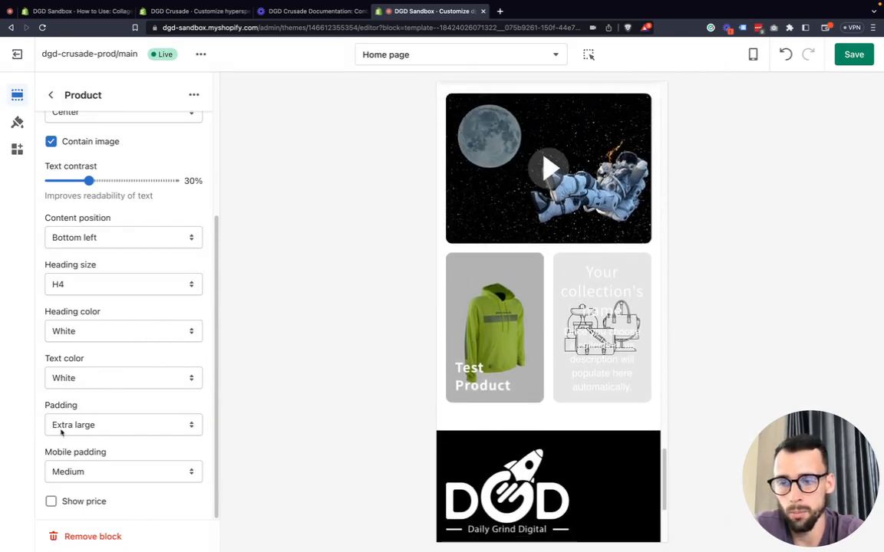
# - Try the Product block's mobile padding at Extra small, Small, Medium and Lg, and set it to Extra large
pyautogui.click(90, 473)
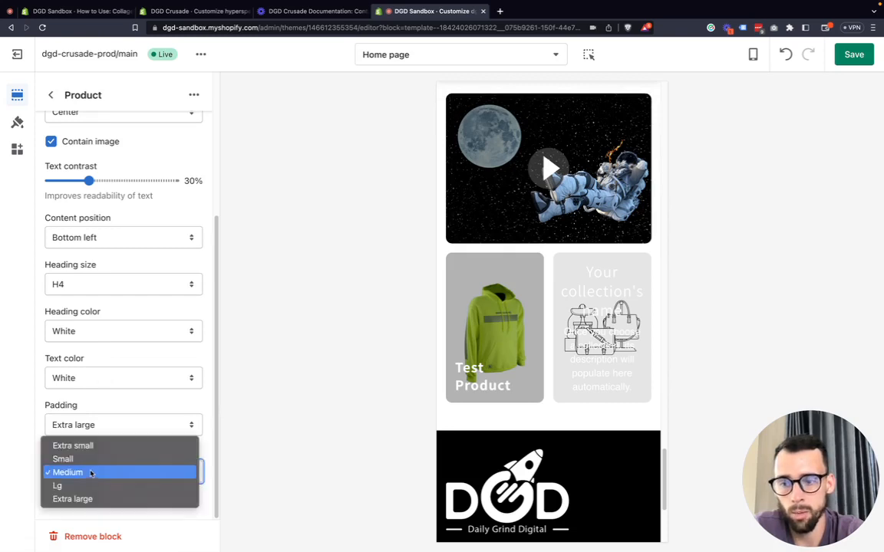
pyautogui.click(90, 448)
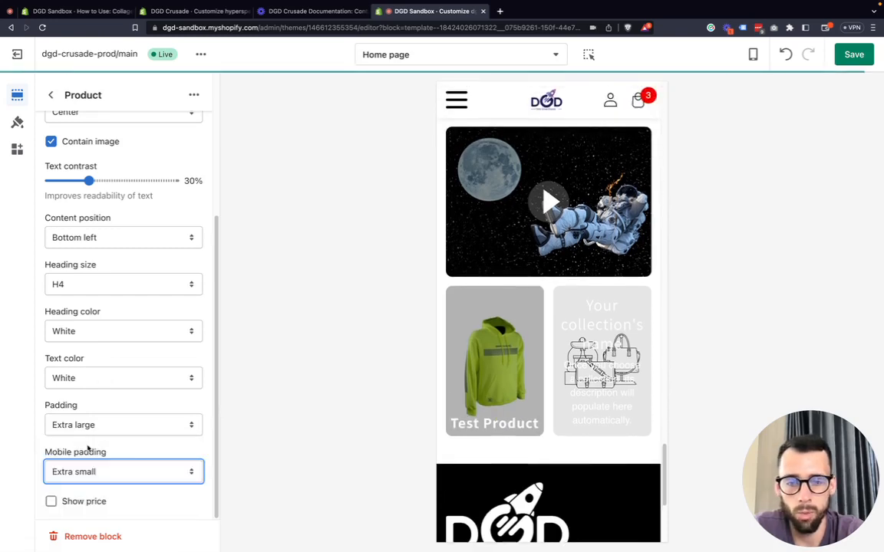
pyautogui.click(89, 472)
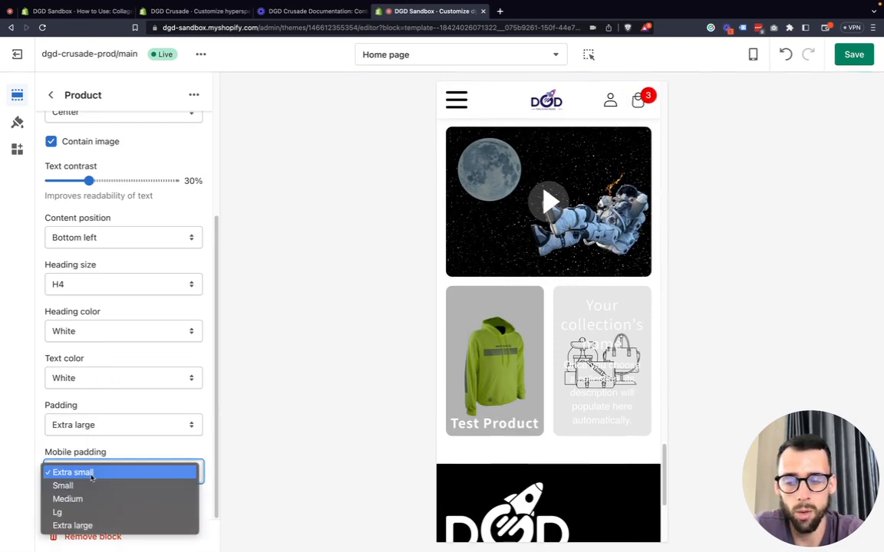
pyautogui.click(90, 490)
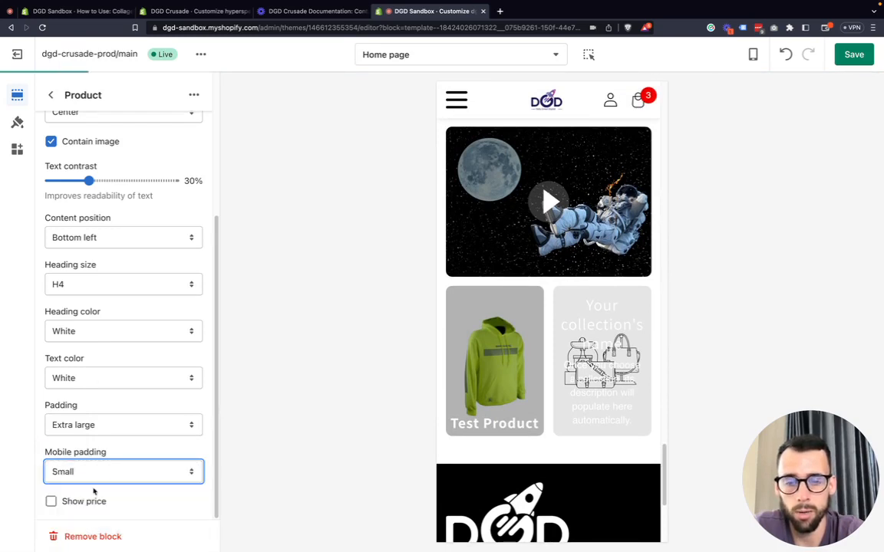
pyautogui.click(85, 476)
pyautogui.click(86, 485)
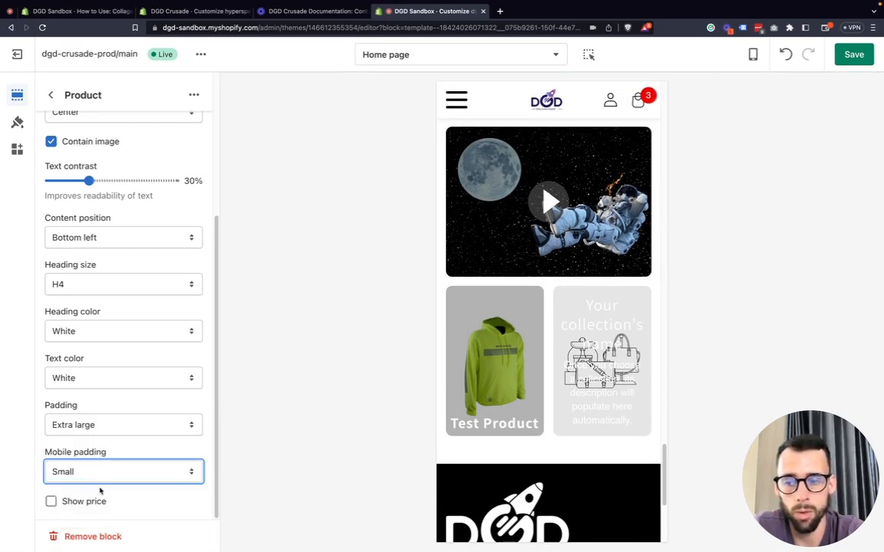
pyautogui.click(94, 472)
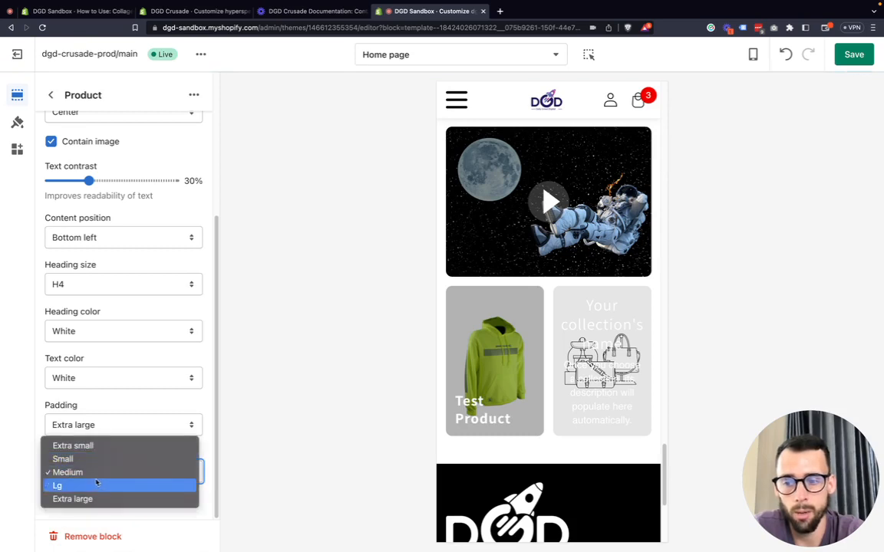
pyautogui.click(95, 484)
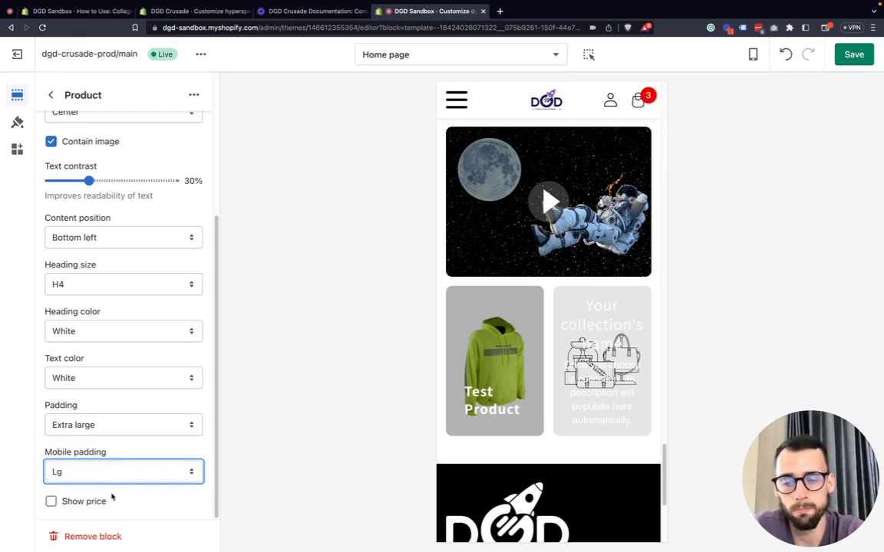
pyautogui.click(99, 475)
pyautogui.click(97, 486)
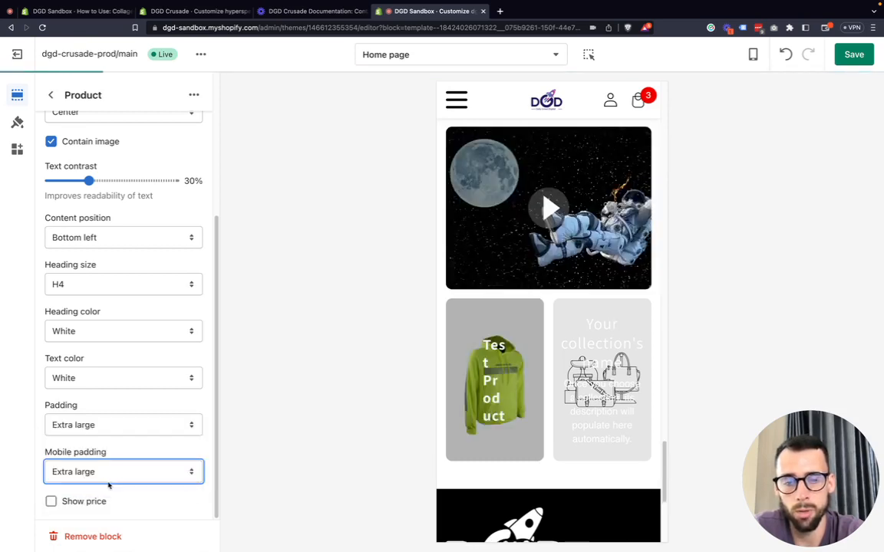
pyautogui.click(100, 477)
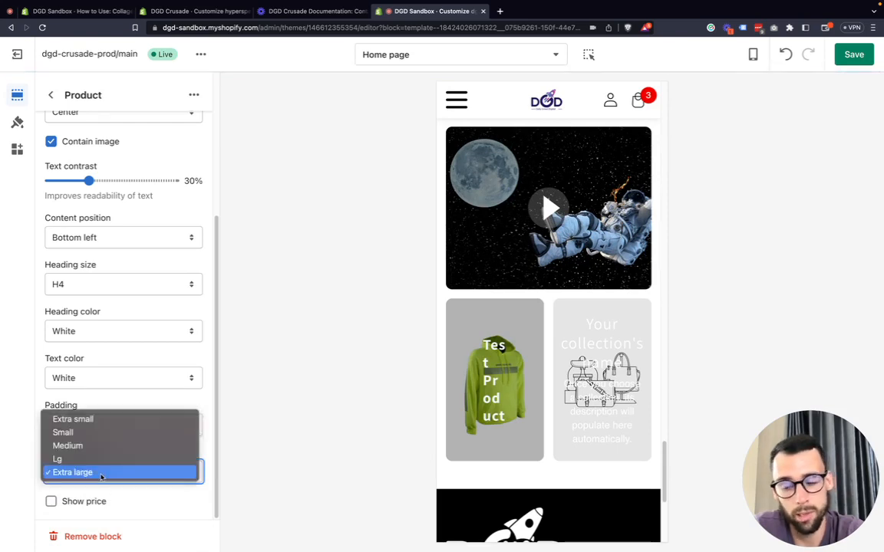
pyautogui.click(28, 429)
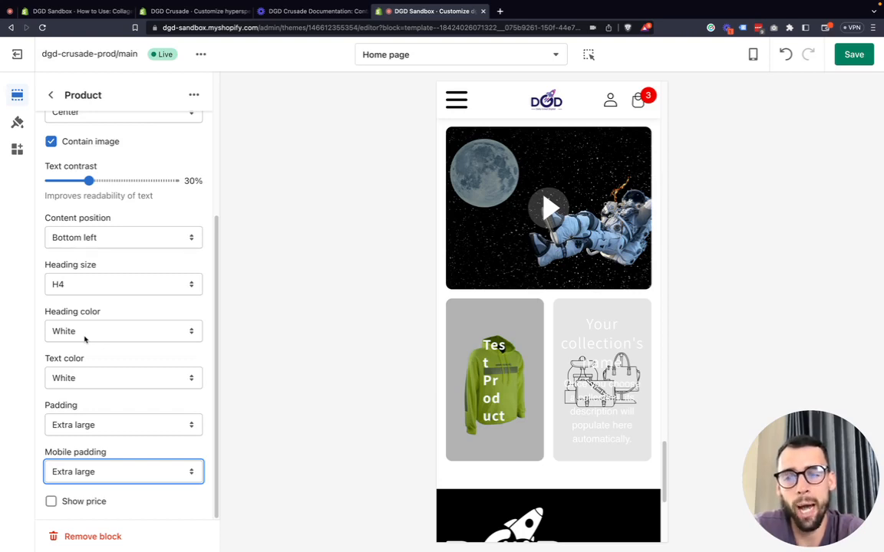
# - Set the Product block's heading size to H6 and its mobile padding to Lg
pyautogui.click(95, 291)
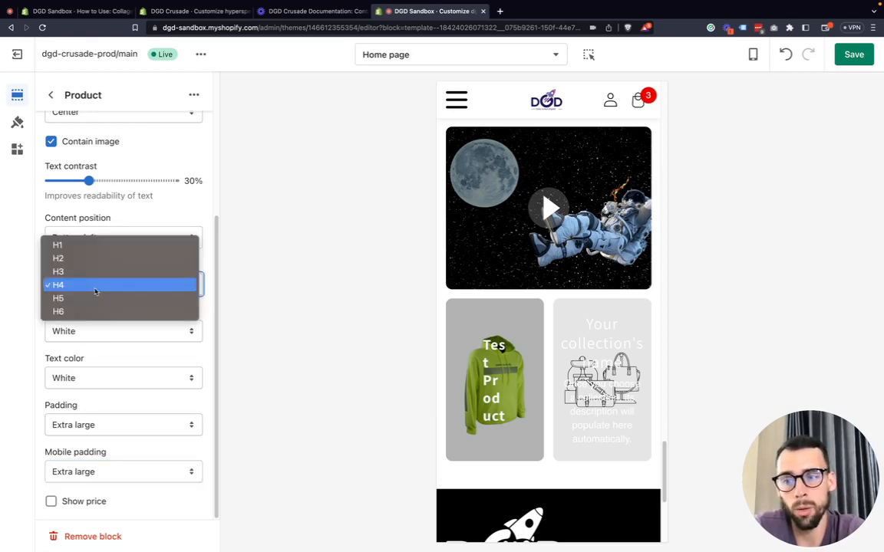
pyautogui.click(92, 311)
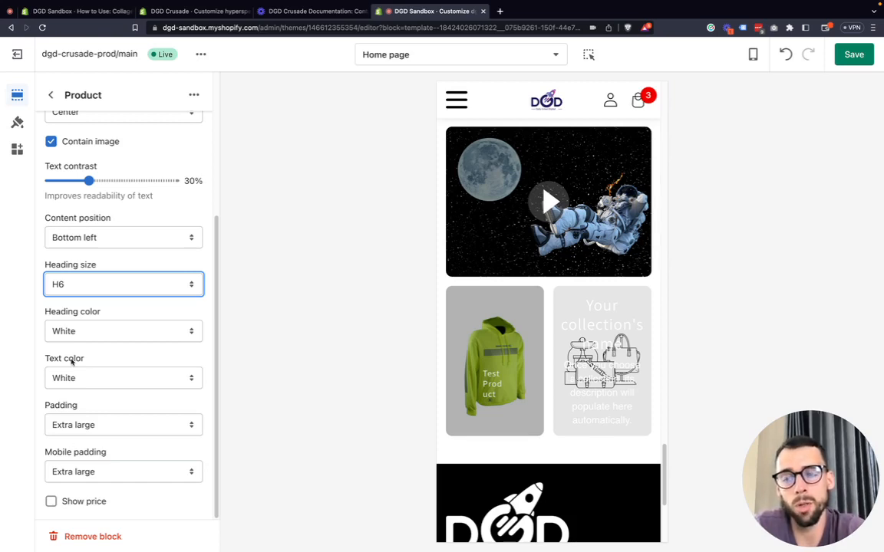
pyautogui.click(106, 282)
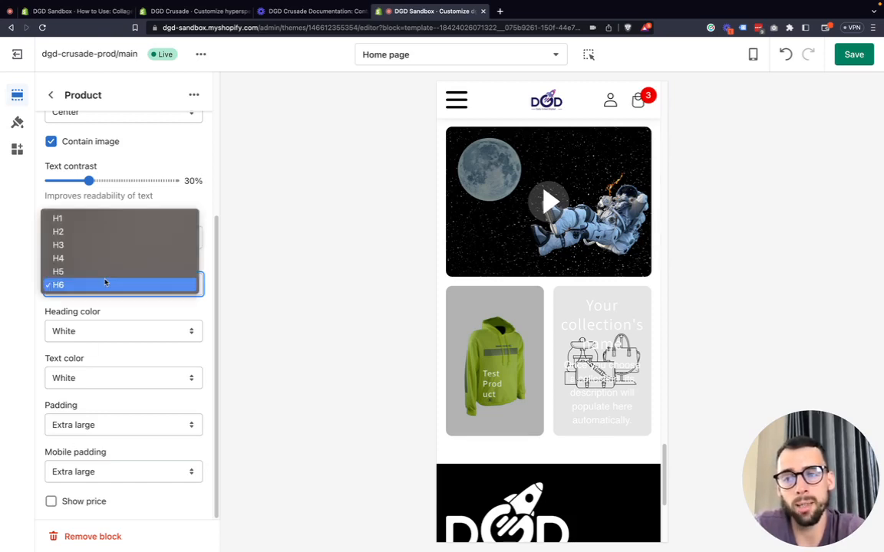
pyautogui.click(93, 473)
pyautogui.click(94, 460)
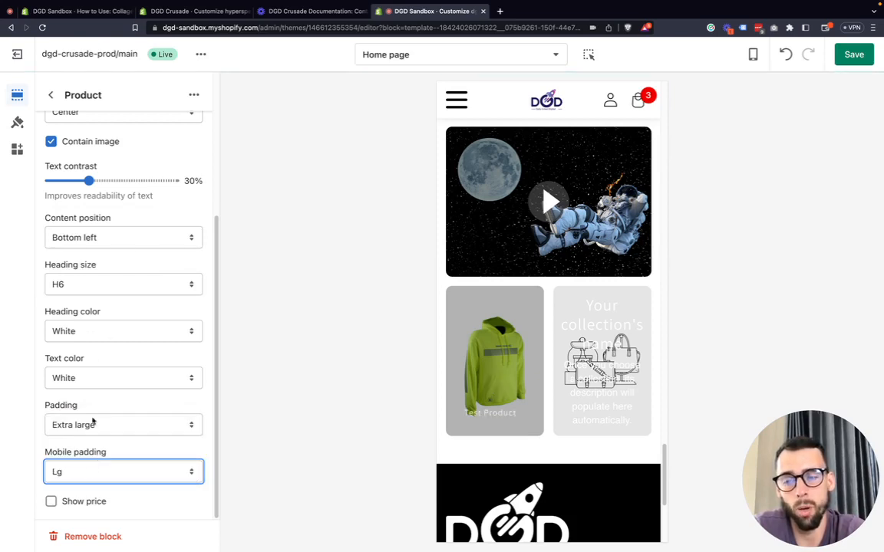
# - Try the Product block's heading size at H5, H4, H3 and H2, and set it to H3
pyautogui.click(78, 285)
pyautogui.click(81, 271)
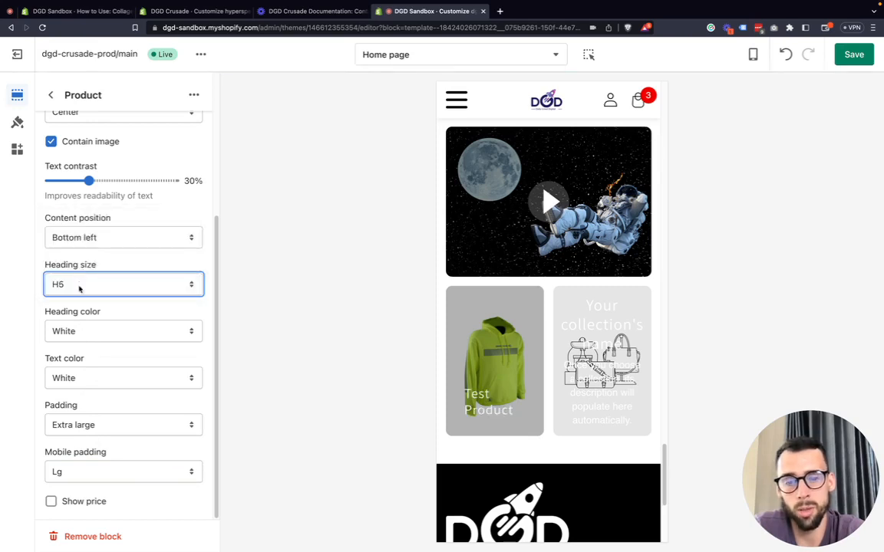
pyautogui.click(79, 289)
pyautogui.click(81, 272)
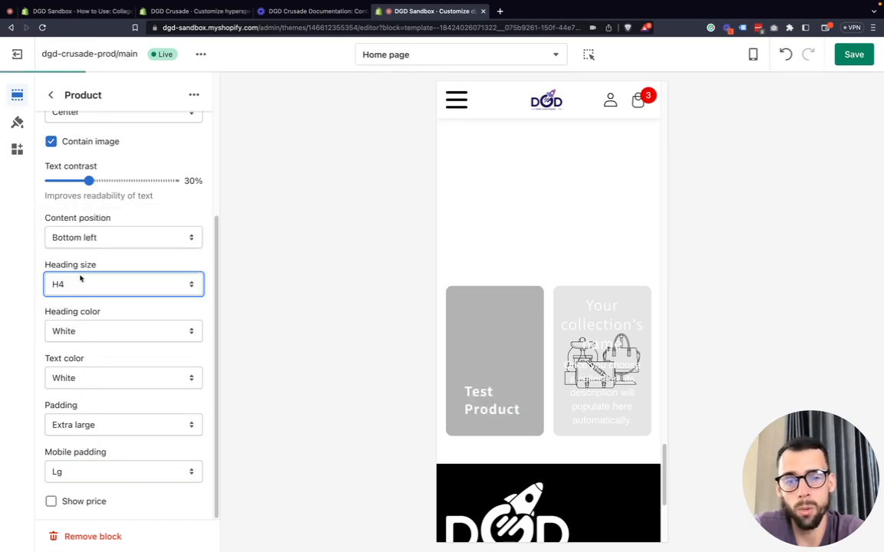
pyautogui.click(80, 280)
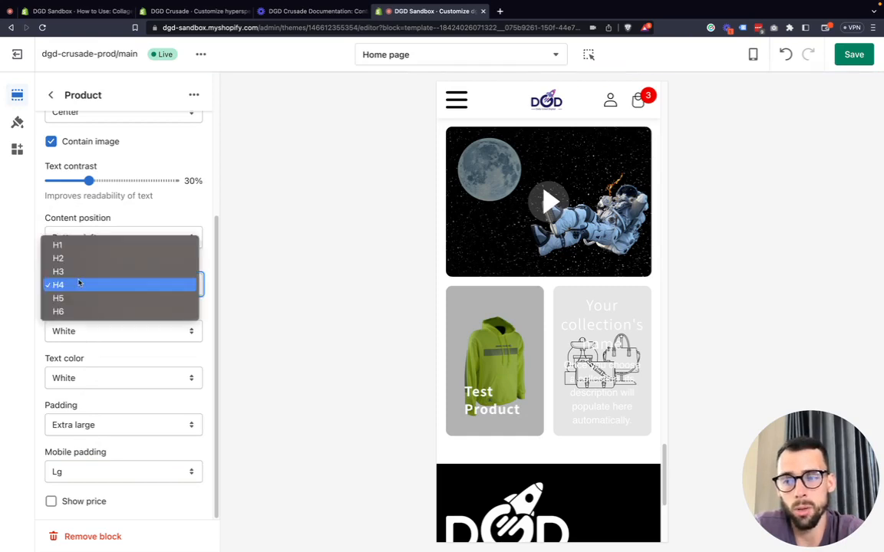
pyautogui.click(81, 276)
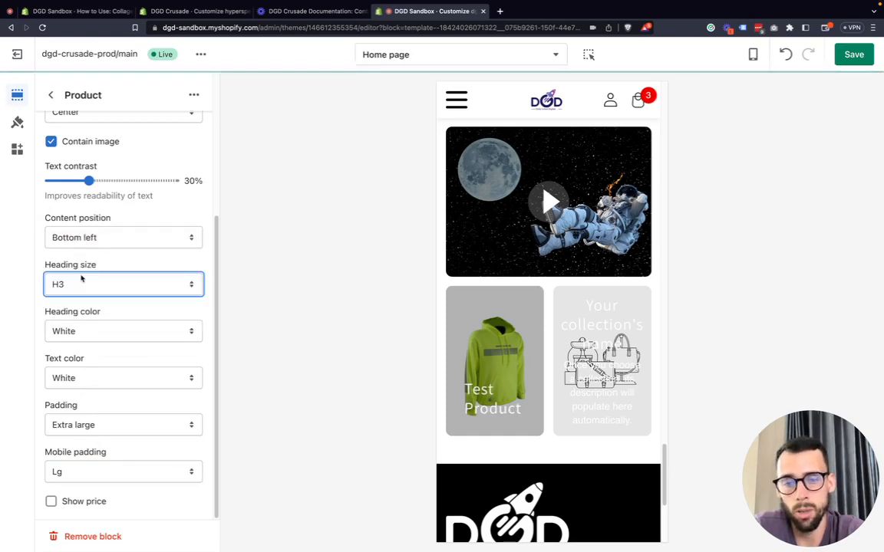
pyautogui.click(82, 281)
pyautogui.click(83, 272)
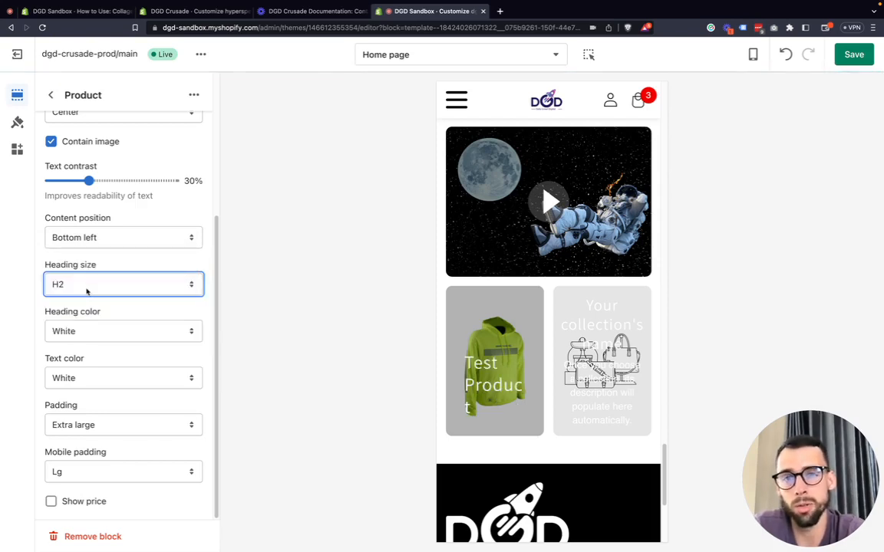
pyautogui.click(87, 290)
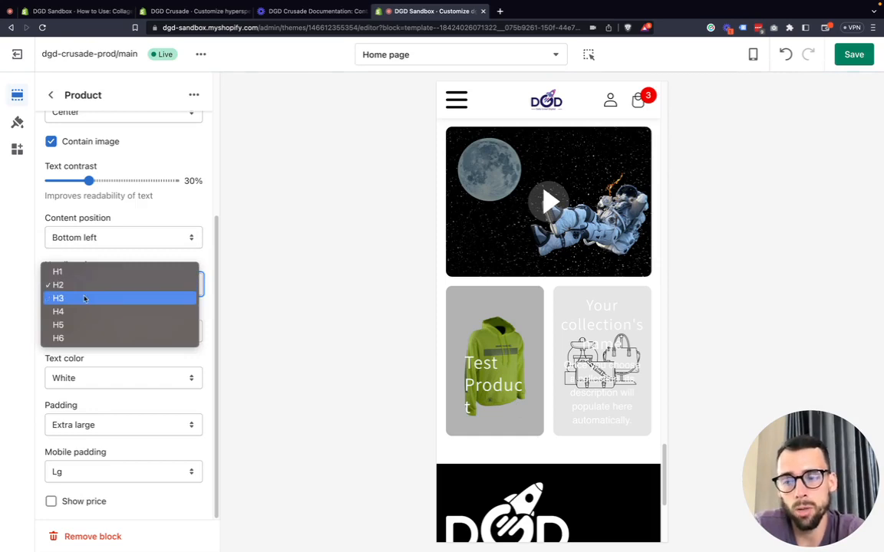
pyautogui.click(84, 298)
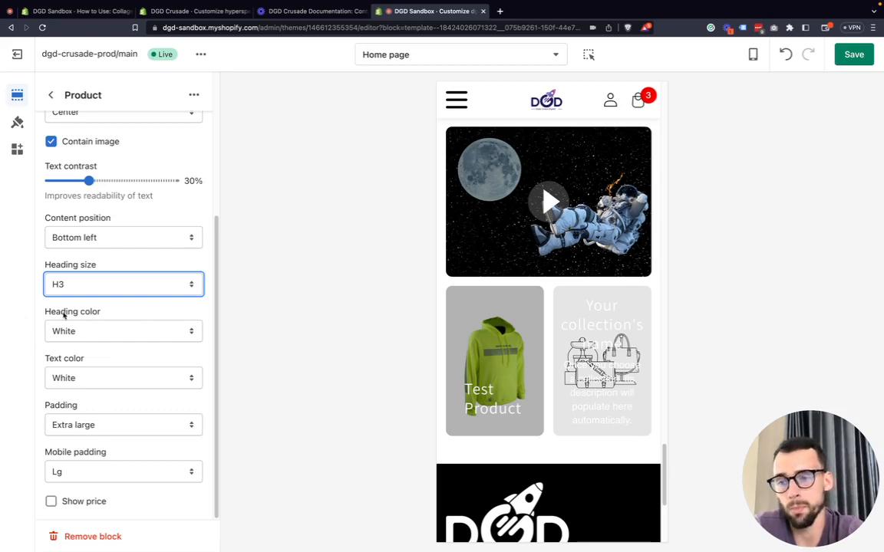
pyautogui.click(20, 412)
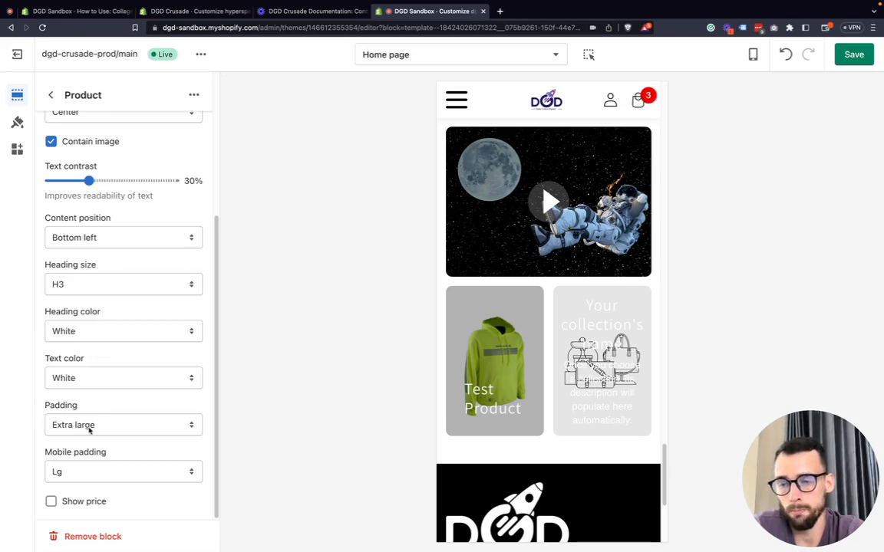
# - Leave the Product block and assign the Products collection to the collage's Collection block
pyautogui.scroll(5, 89, 454)
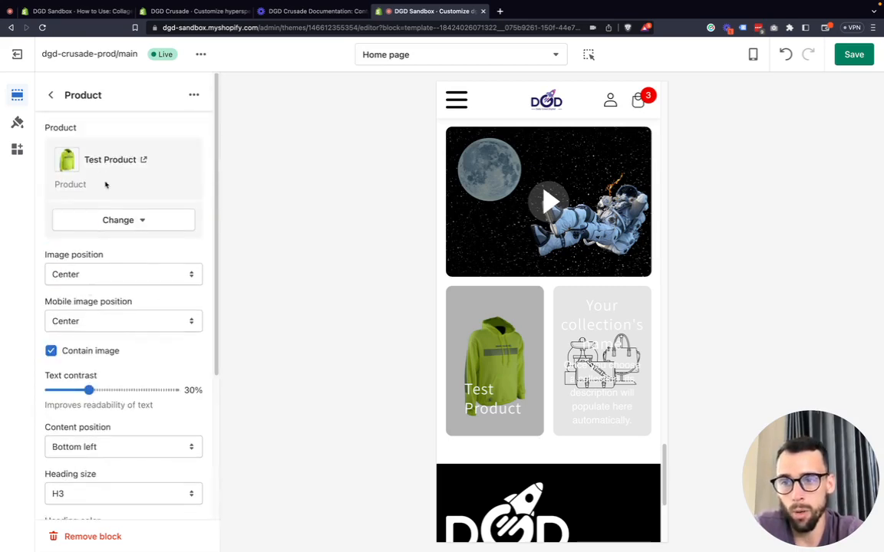
pyautogui.click(50, 95)
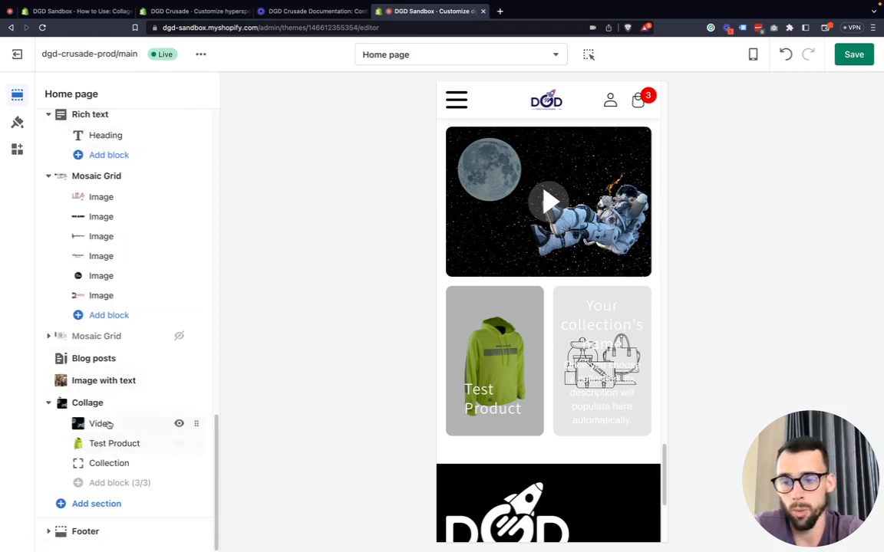
pyautogui.click(109, 464)
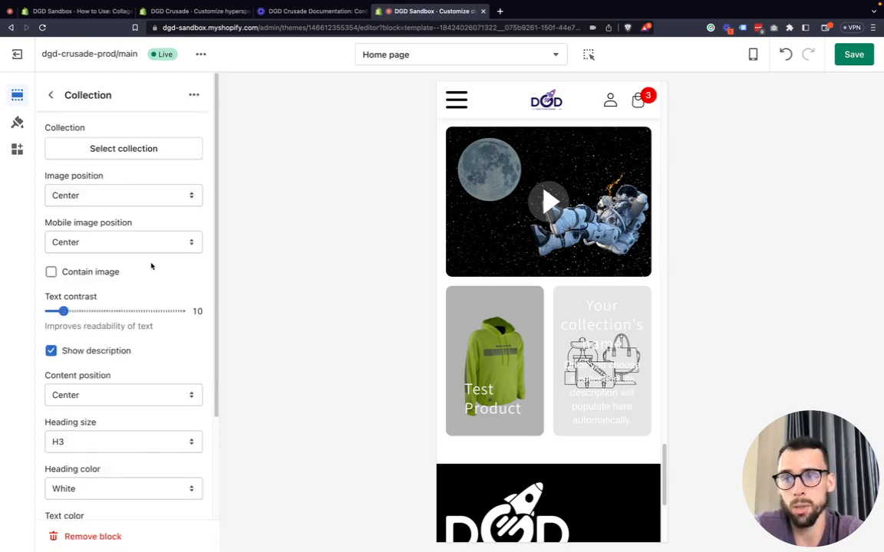
pyautogui.click(121, 149)
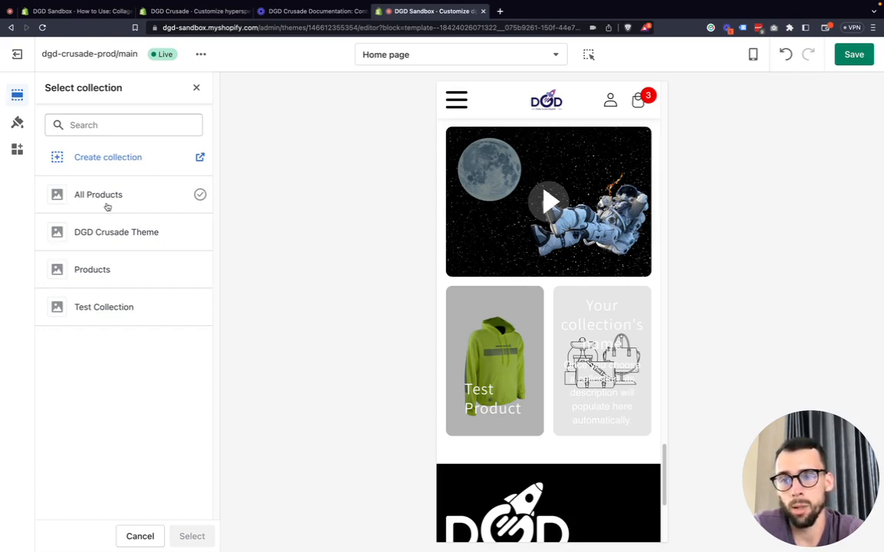
pyautogui.click(99, 271)
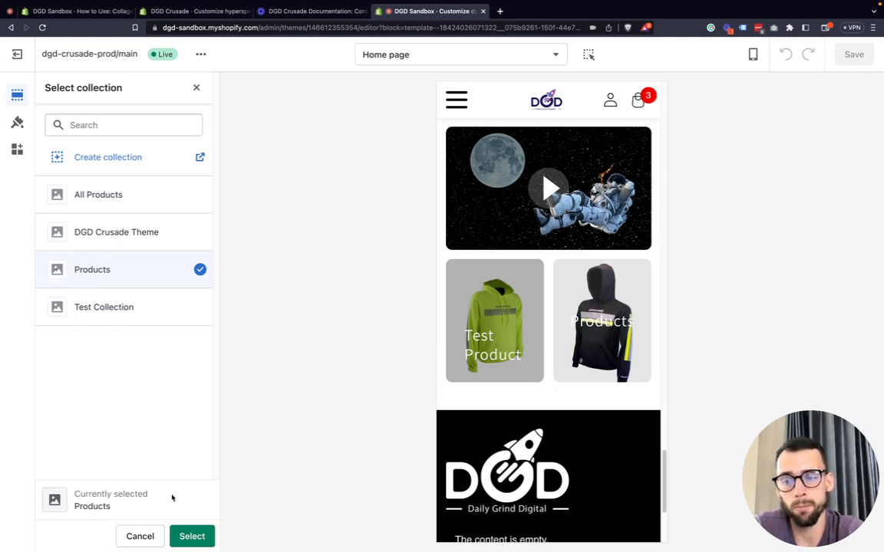
pyautogui.click(191, 536)
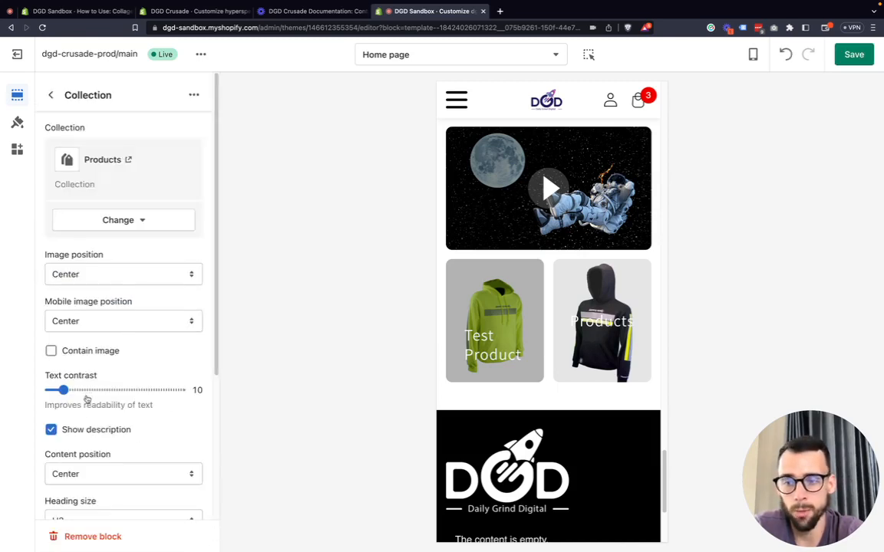
# - Hide the Collection block's description and set its text contrast to 40
pyautogui.scroll(-1, 87, 402)
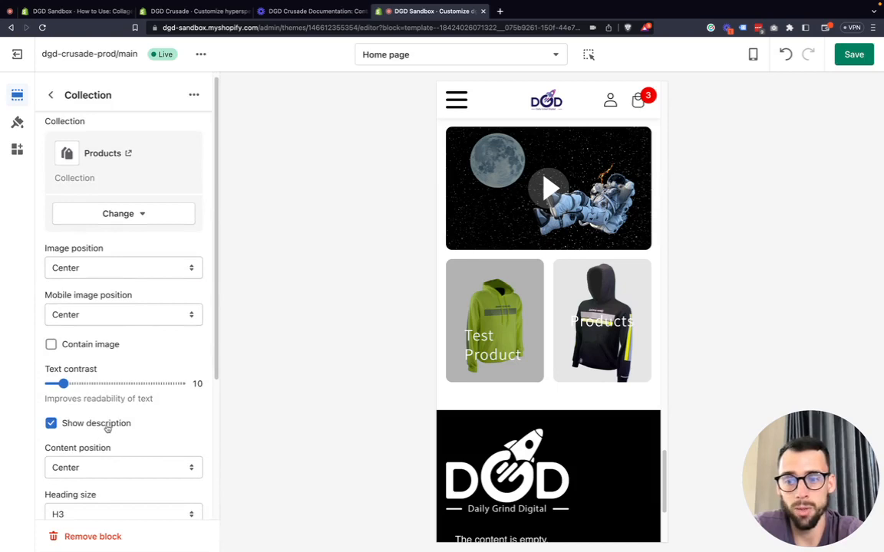
pyautogui.click(108, 426)
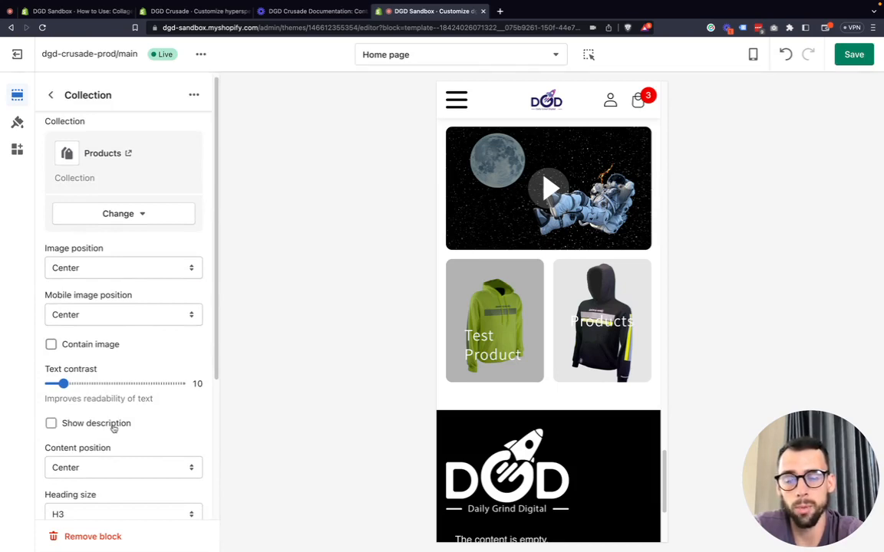
pyautogui.click(115, 425)
pyautogui.click(94, 425)
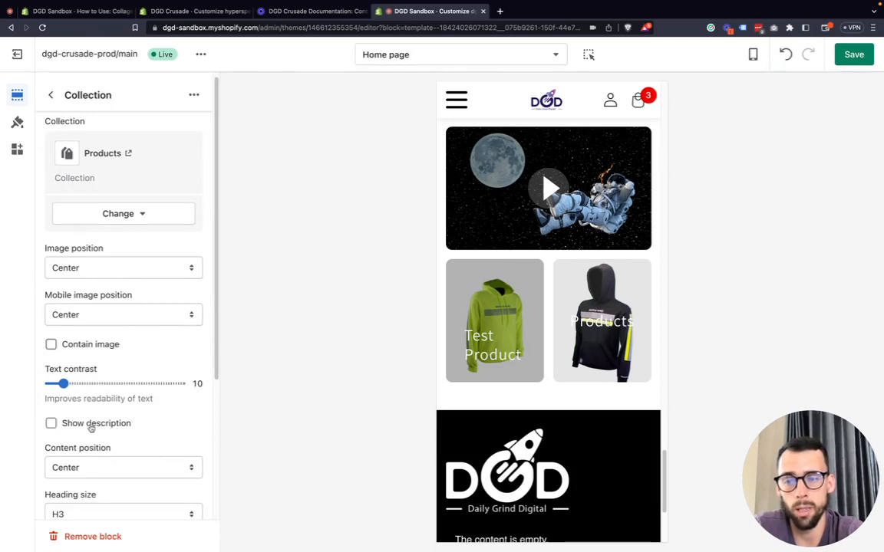
pyautogui.moveTo(64, 383); pyautogui.dragTo(104, 393)
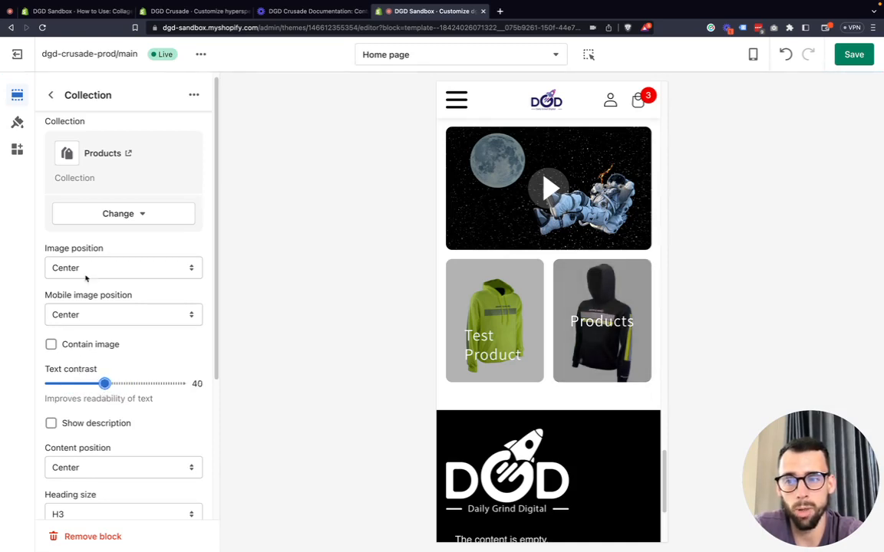
# - Try the Collection block's Contain image option on and off in the mobile preview, and switch the preview to desktop
pyautogui.click(69, 344)
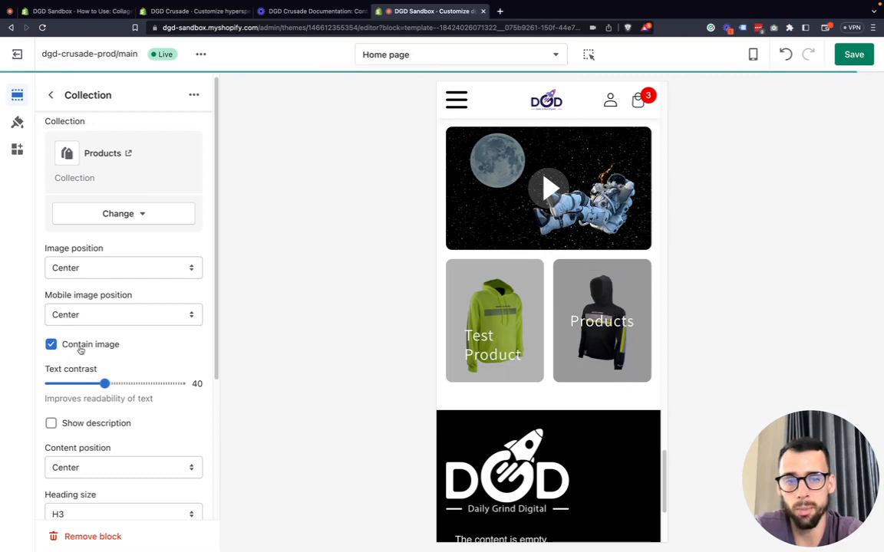
pyautogui.click(81, 347)
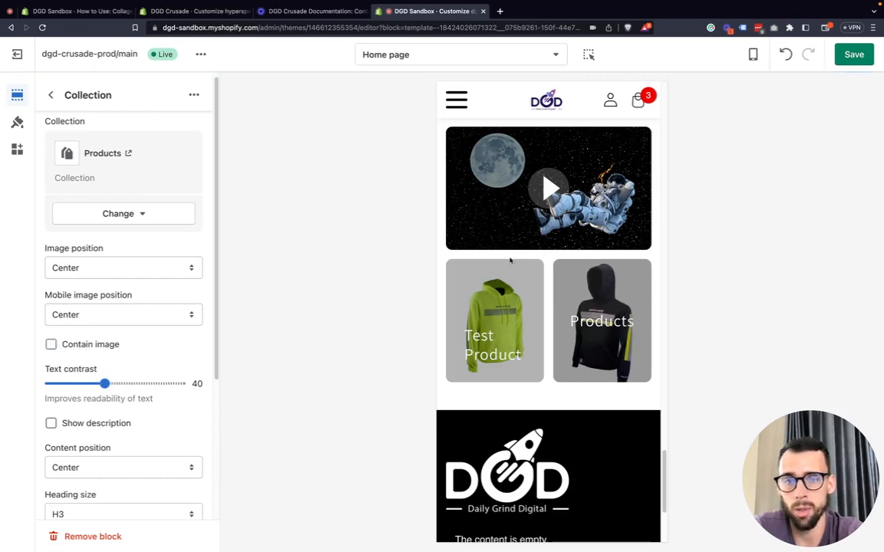
pyautogui.click(752, 54)
pyautogui.click(786, 111)
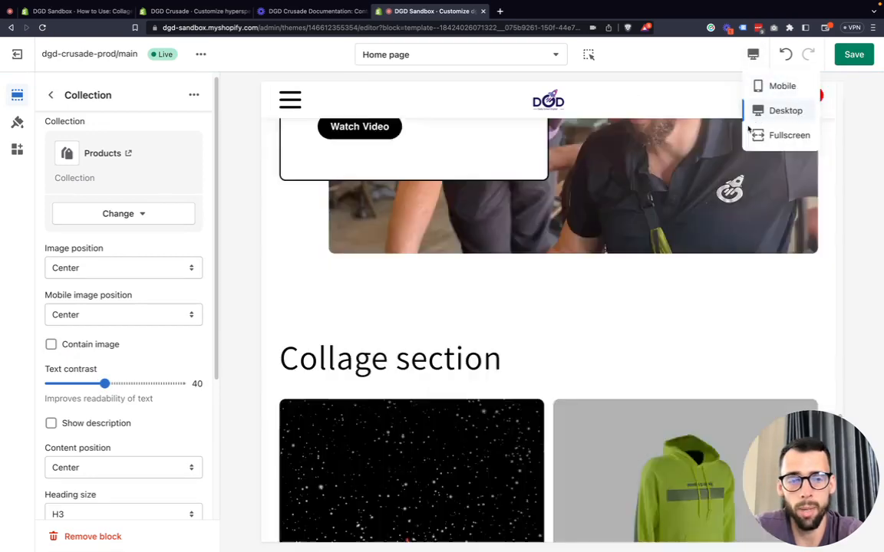
pyautogui.scroll(1, 592, 388)
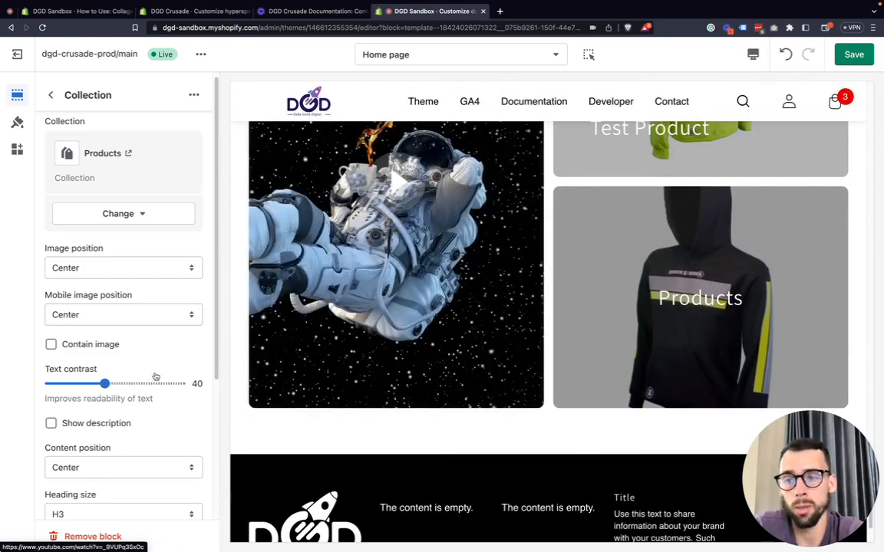
# - Enable Contain image for the Collection block and set its content position to Bottom left
pyautogui.click(103, 345)
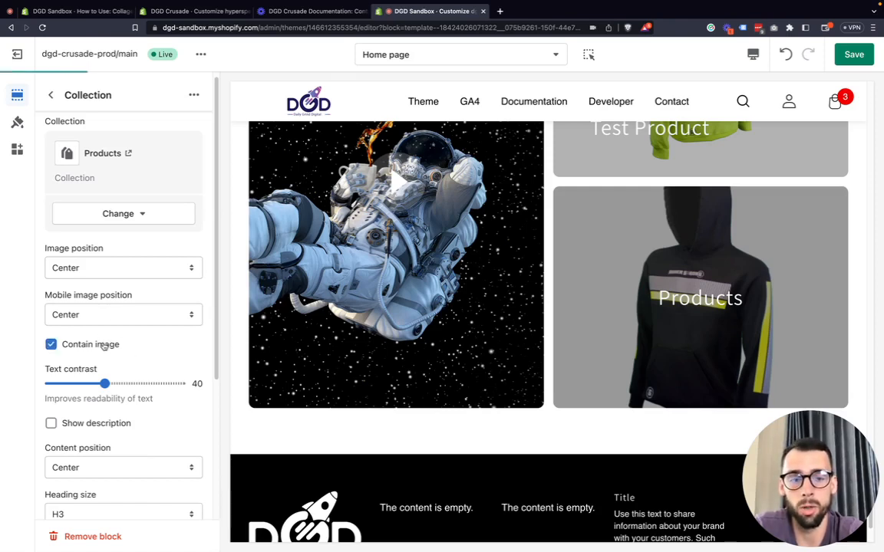
pyautogui.scroll(-4, 683, 368)
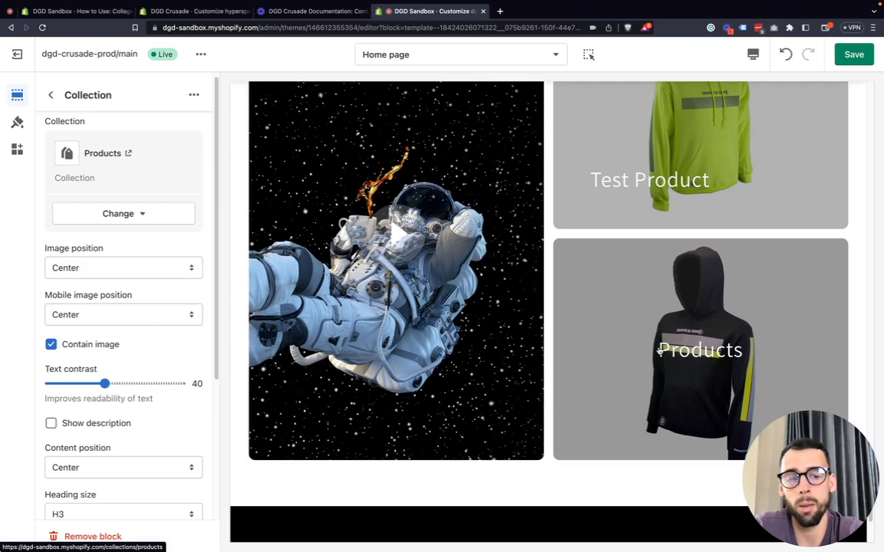
pyautogui.scroll(-1, 658, 349)
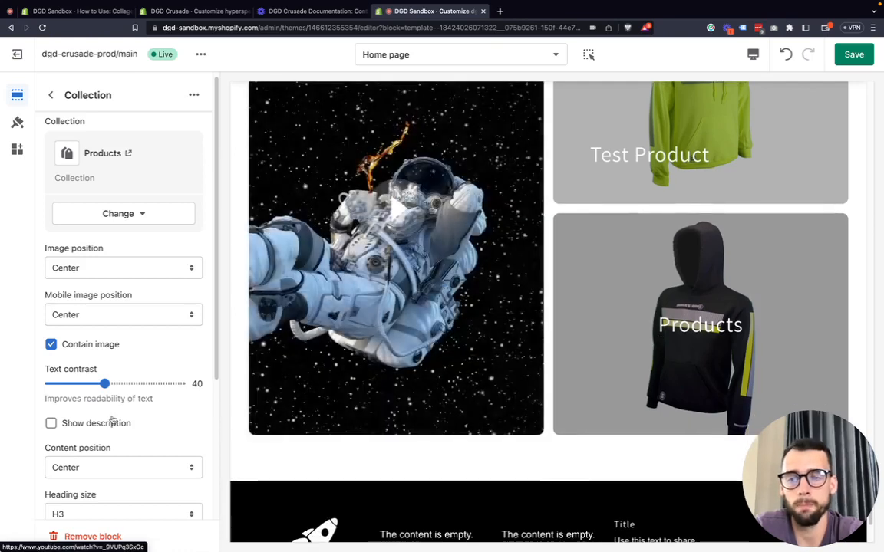
pyautogui.scroll(-1, 114, 422)
pyautogui.scroll(-4, 100, 420)
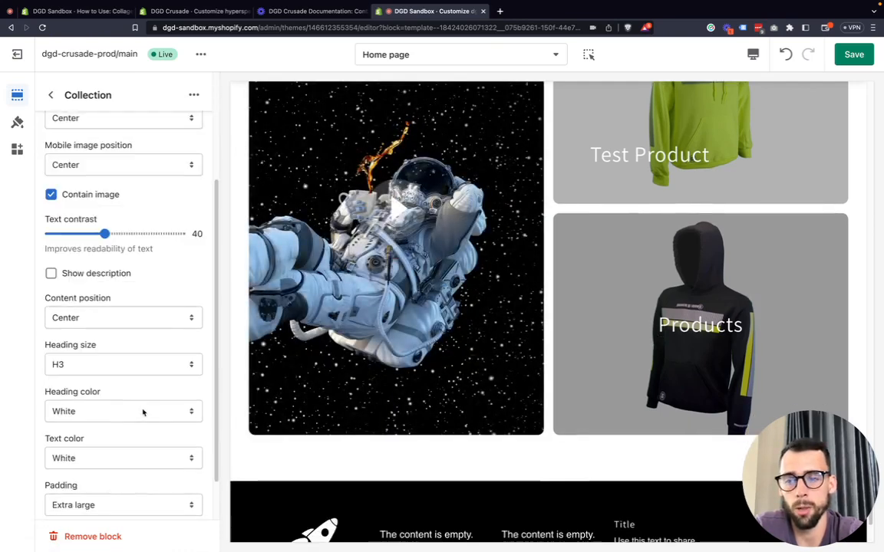
pyautogui.click(86, 320)
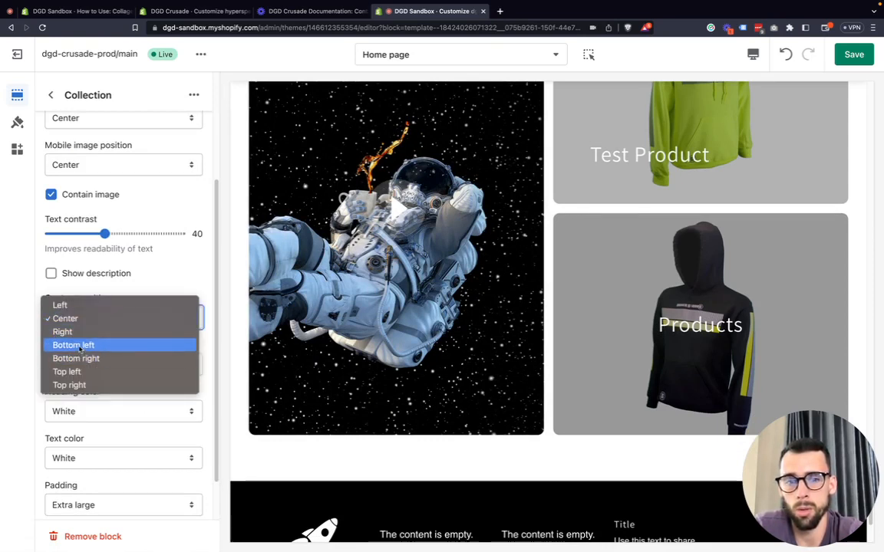
pyautogui.click(79, 346)
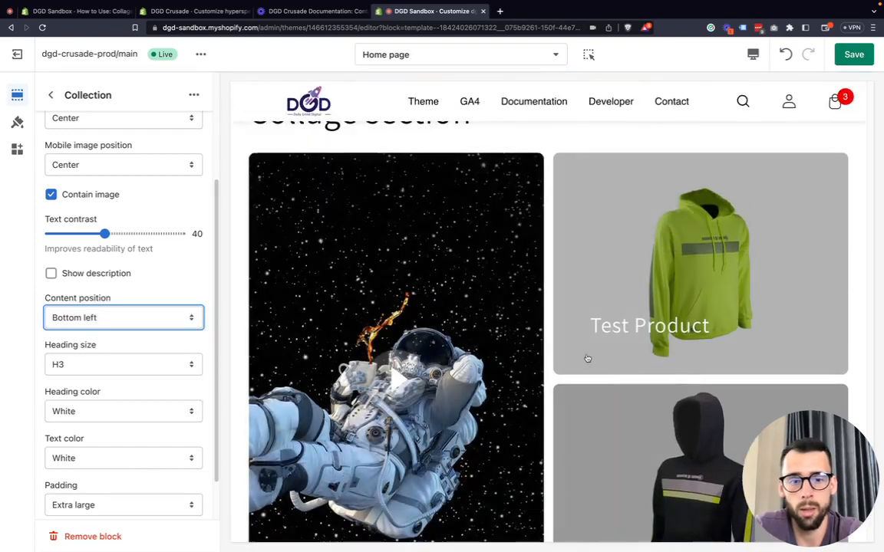
pyautogui.scroll(-2, 589, 358)
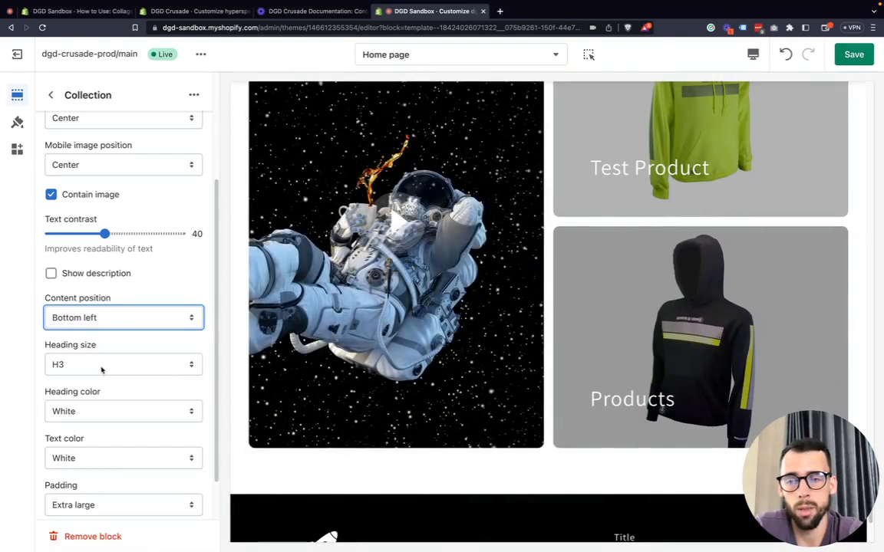
# - Review the Collection block's heading size, color and padding options
pyautogui.click(101, 365)
pyautogui.click(14, 402)
pyautogui.scroll(-2, 89, 432)
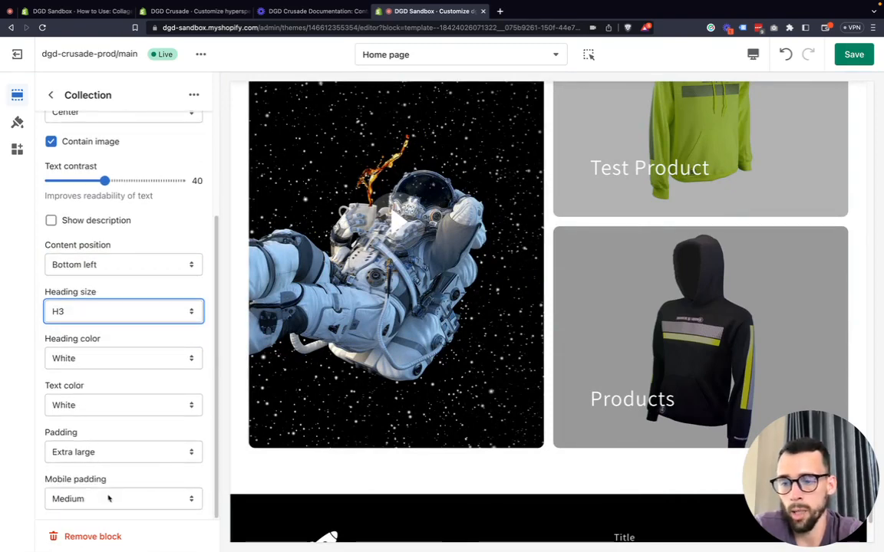
pyautogui.scroll(5, 132, 313)
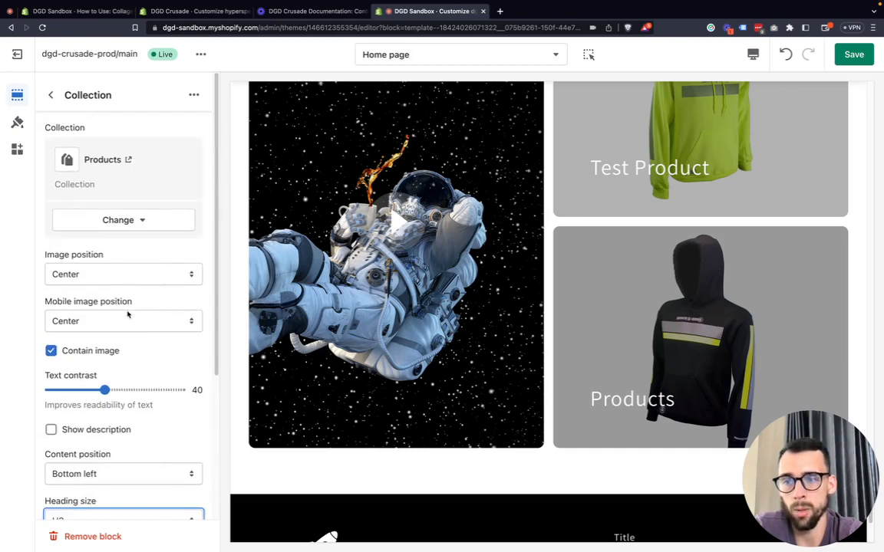
# - Reopen the collage's Products collection block and remove it from the section
pyautogui.click(51, 95)
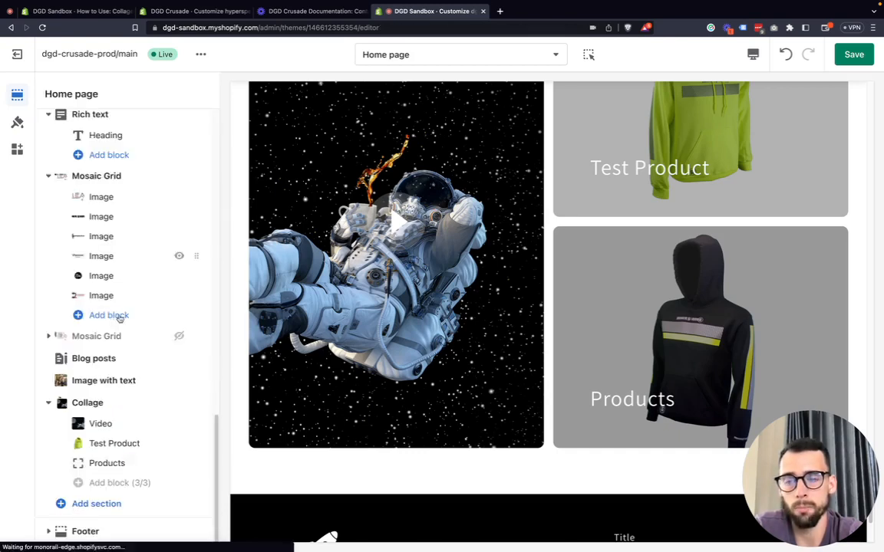
pyautogui.click(111, 462)
pyautogui.scroll(-5, 99, 473)
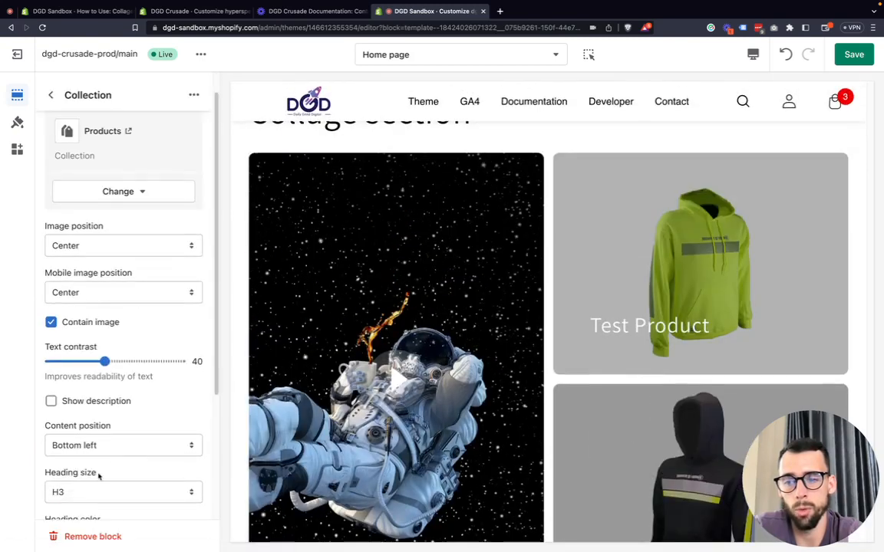
pyautogui.click(123, 537)
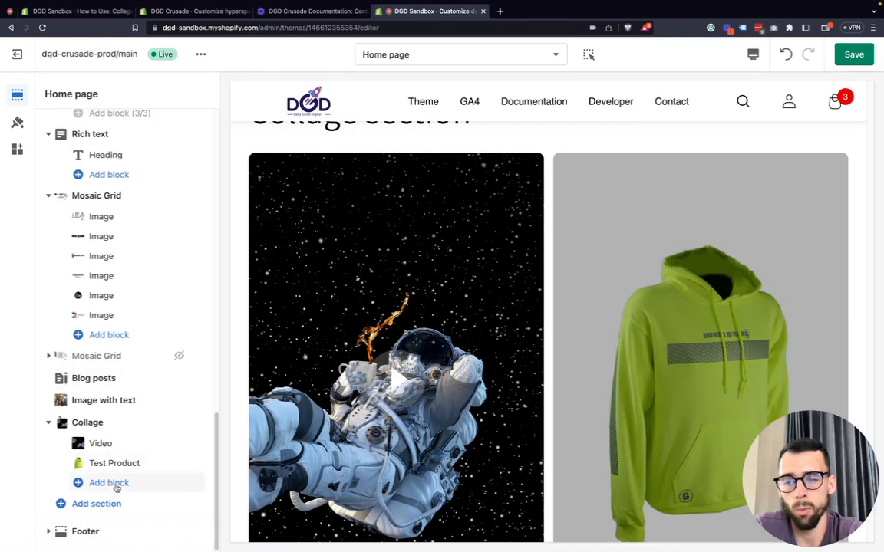
# - Add an Image block to the Collage section and open its settings
pyautogui.click(115, 484)
pyautogui.click(264, 459)
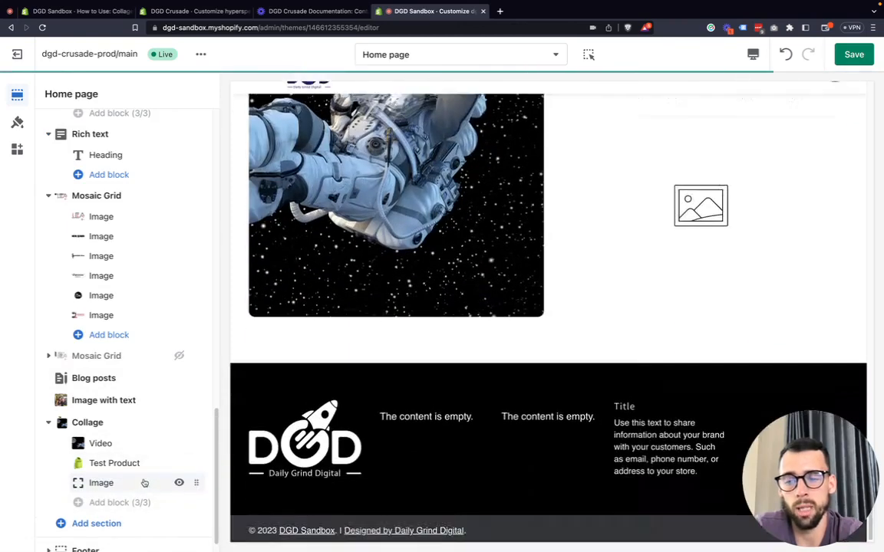
pyautogui.click(122, 483)
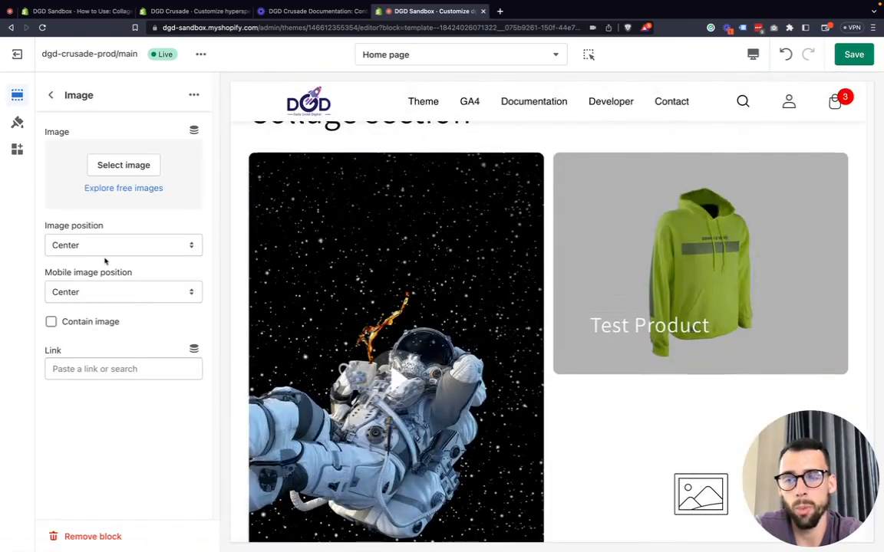
# - Assign the existing file Chill-onaut_v1.04 as the Image block's picture and check it in the collage preview
pyautogui.click(117, 167)
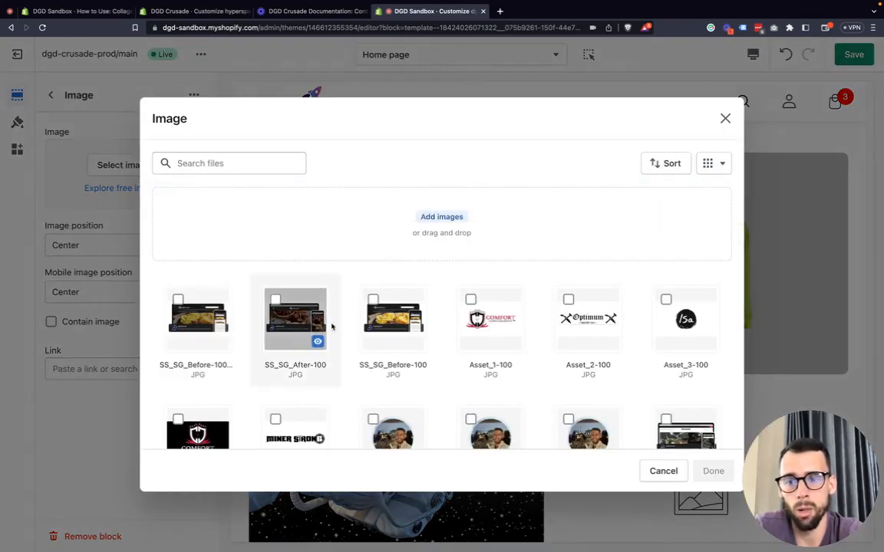
pyautogui.scroll(-5, 331, 326)
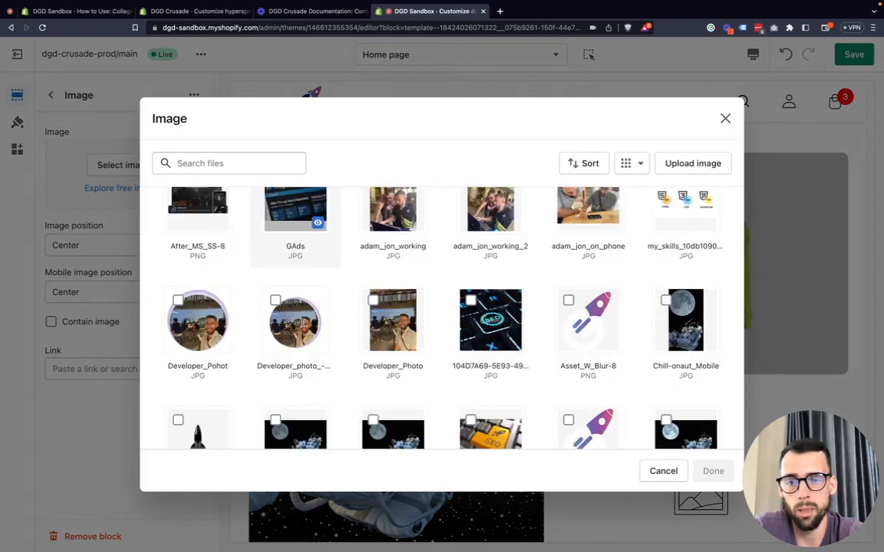
pyautogui.scroll(-4, 304, 322)
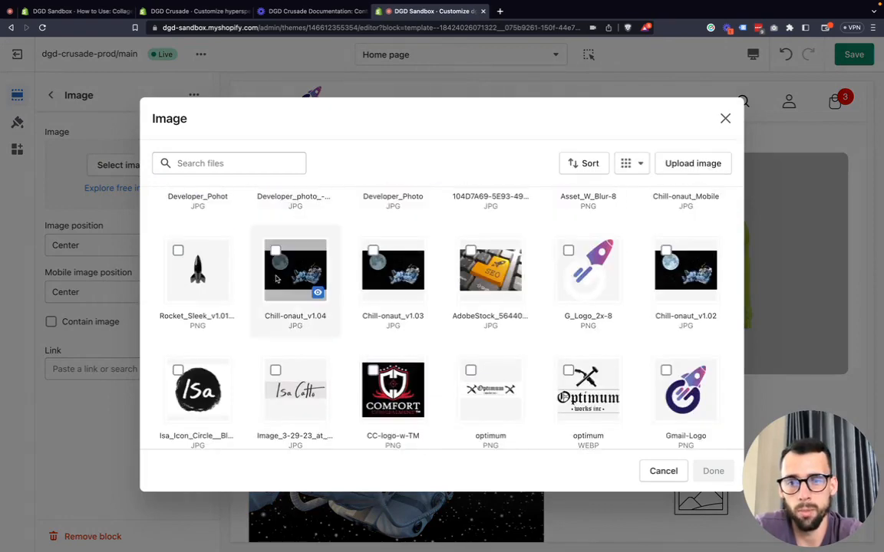
pyautogui.click(284, 265)
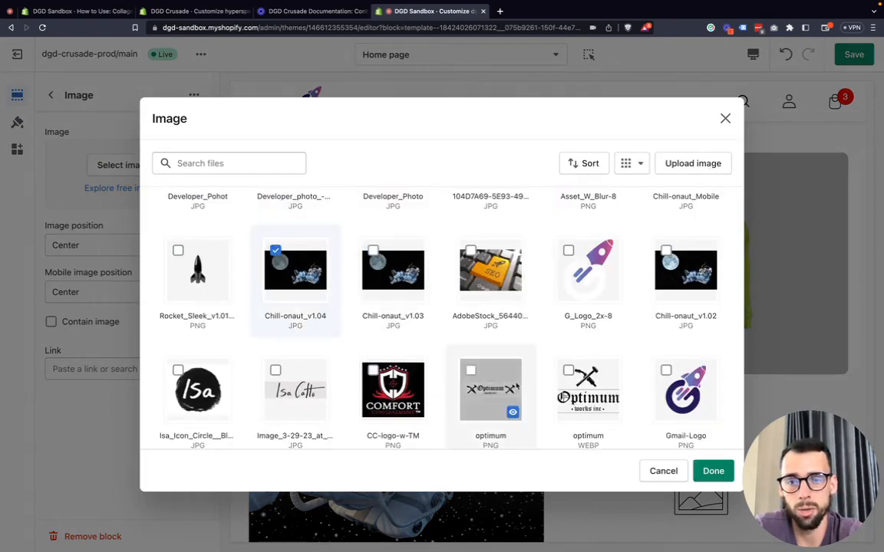
pyautogui.click(721, 471)
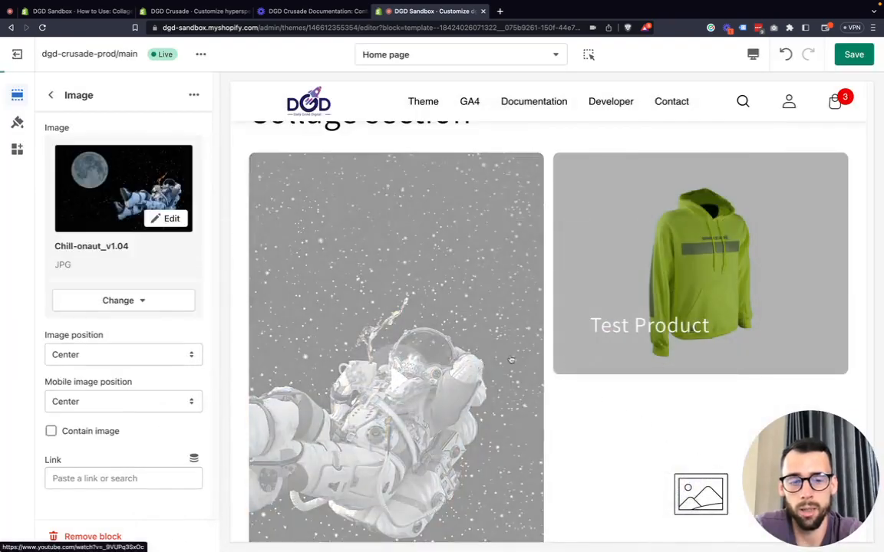
pyautogui.scroll(-3, 597, 361)
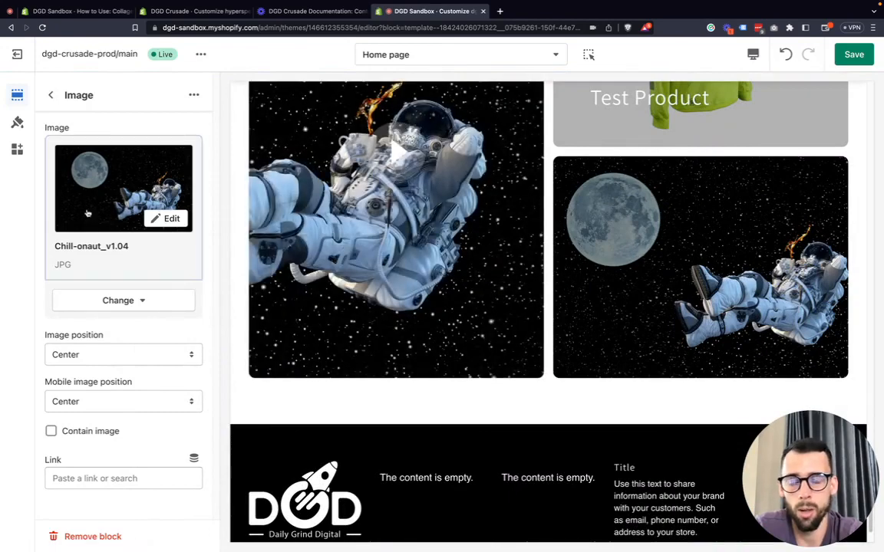
# - Examine the link destination types available for the Image block without choosing one
pyautogui.click(71, 478)
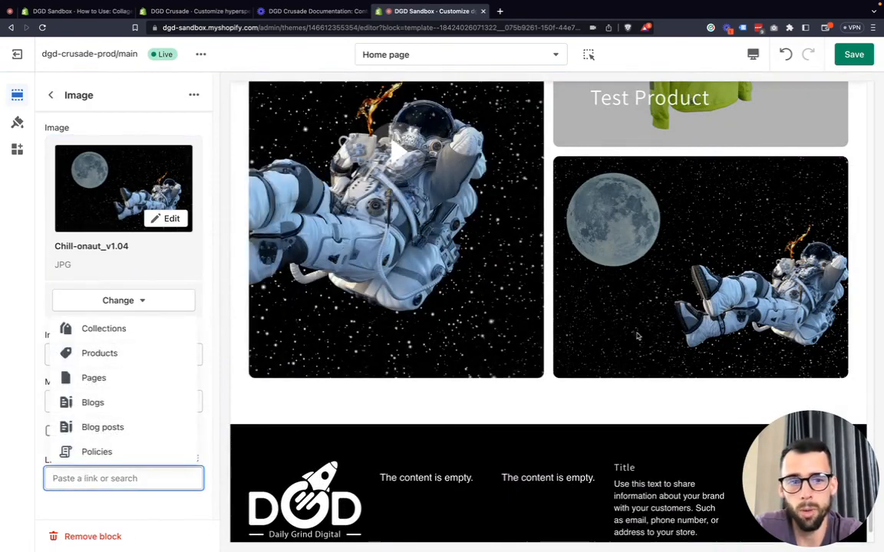
pyautogui.click(582, 398)
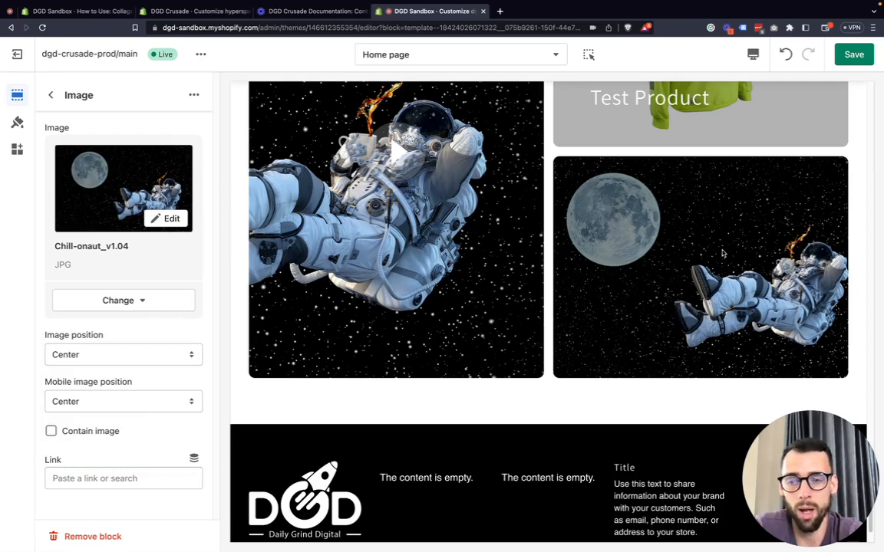
pyautogui.click(104, 479)
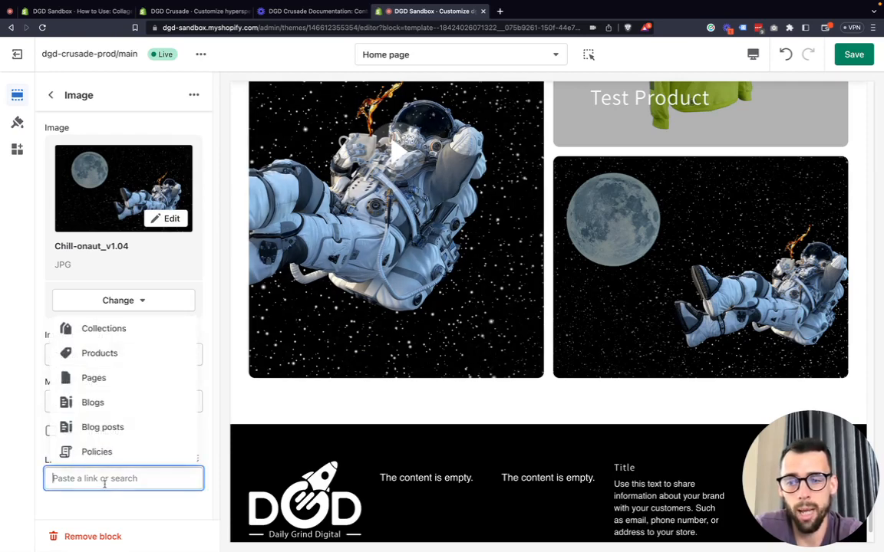
pyautogui.press('Escape')
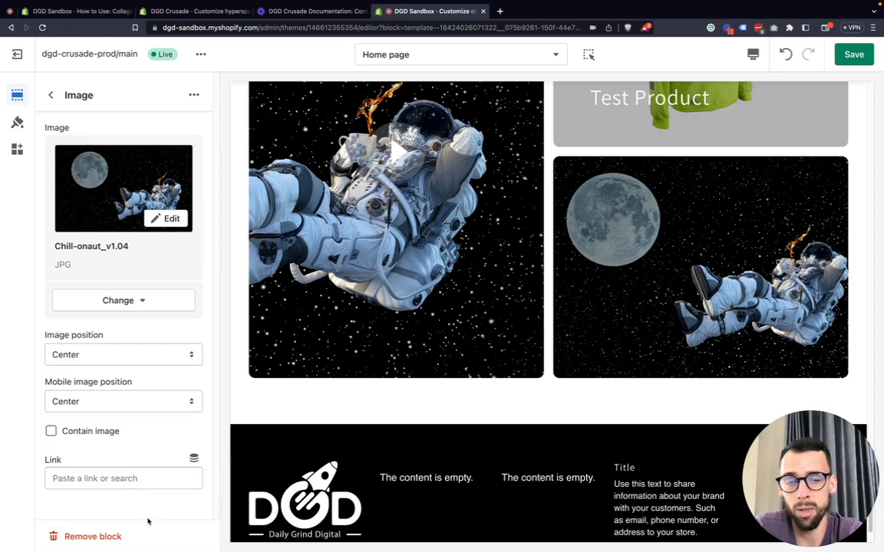
# - Try the Image block's Contain image option on and off, and return to the home page's section list
pyautogui.click(75, 434)
pyautogui.click(75, 434)
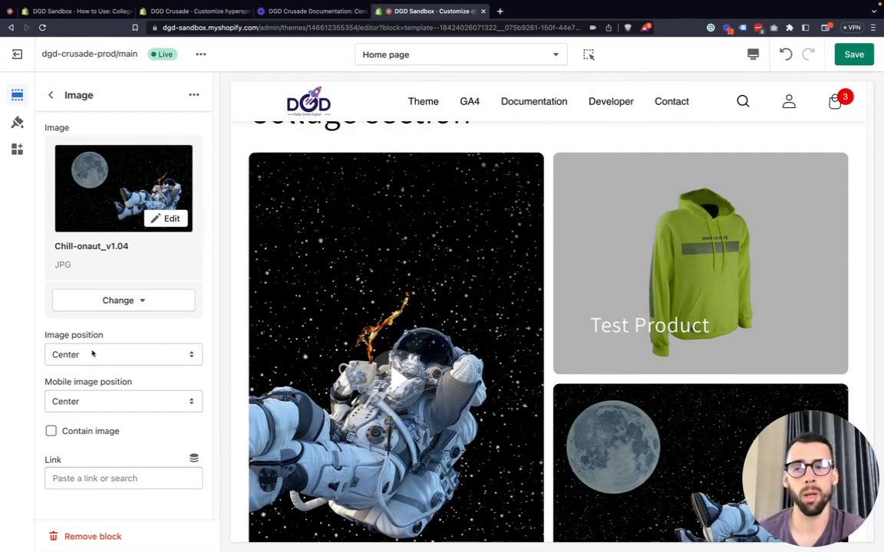
pyautogui.click(50, 94)
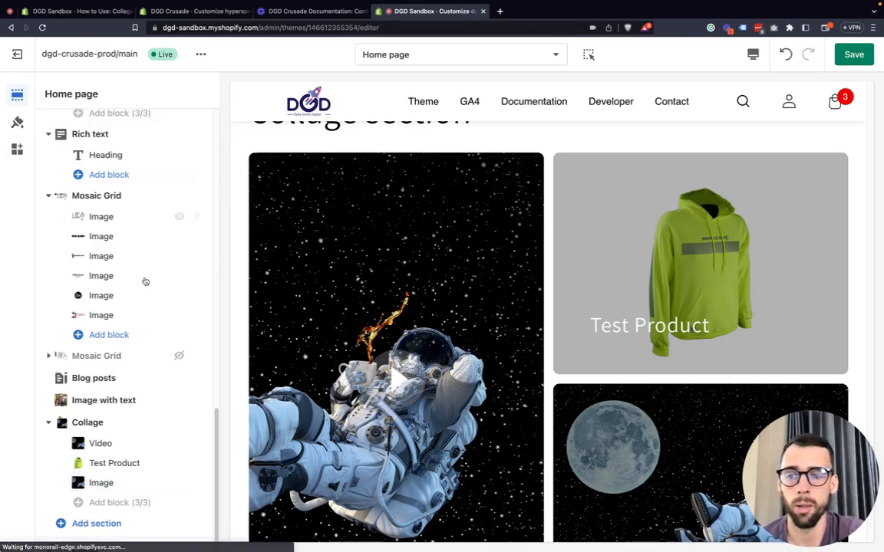